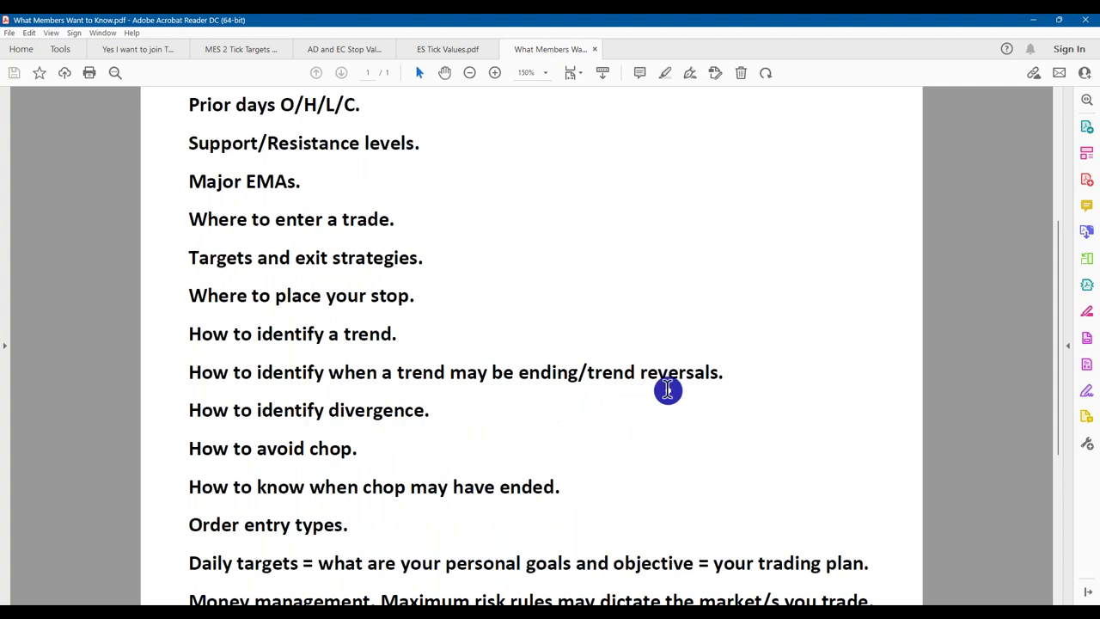
Read the remaining topics in the What Members Want to Know PDF down to its end, and minimize the document window
scroll(668, 389, down, 2)
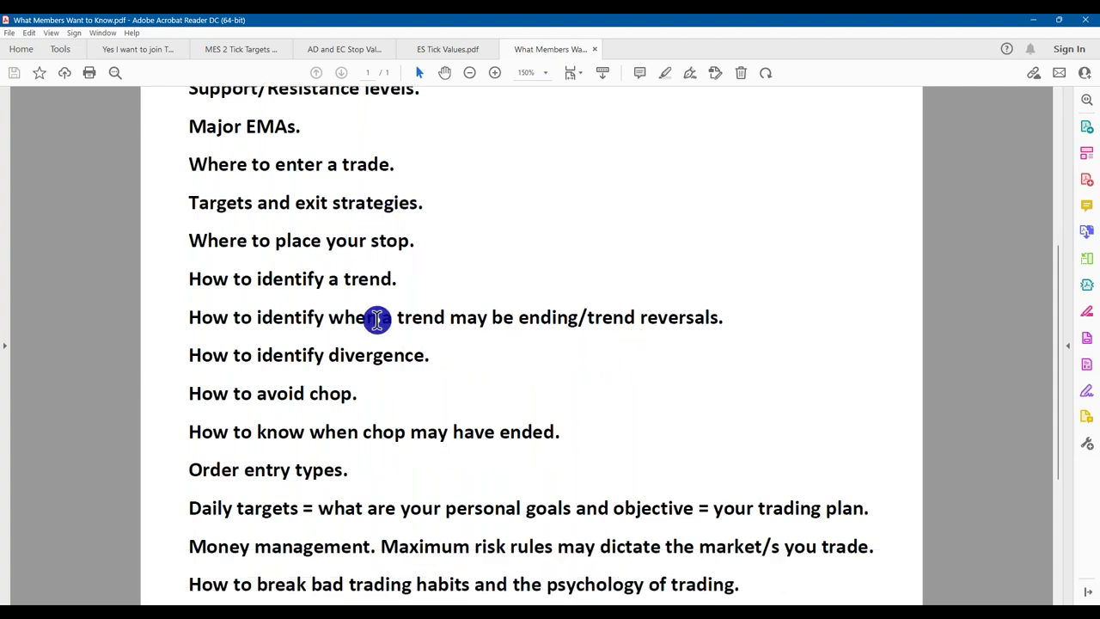
scroll(376, 318, down, 3)
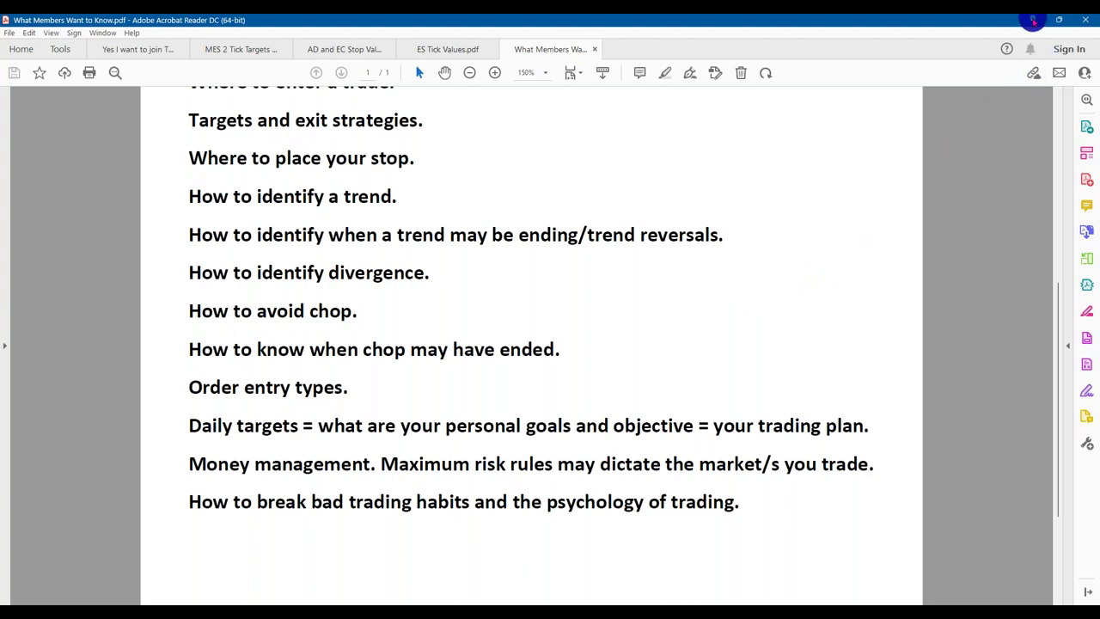
click(1032, 20)
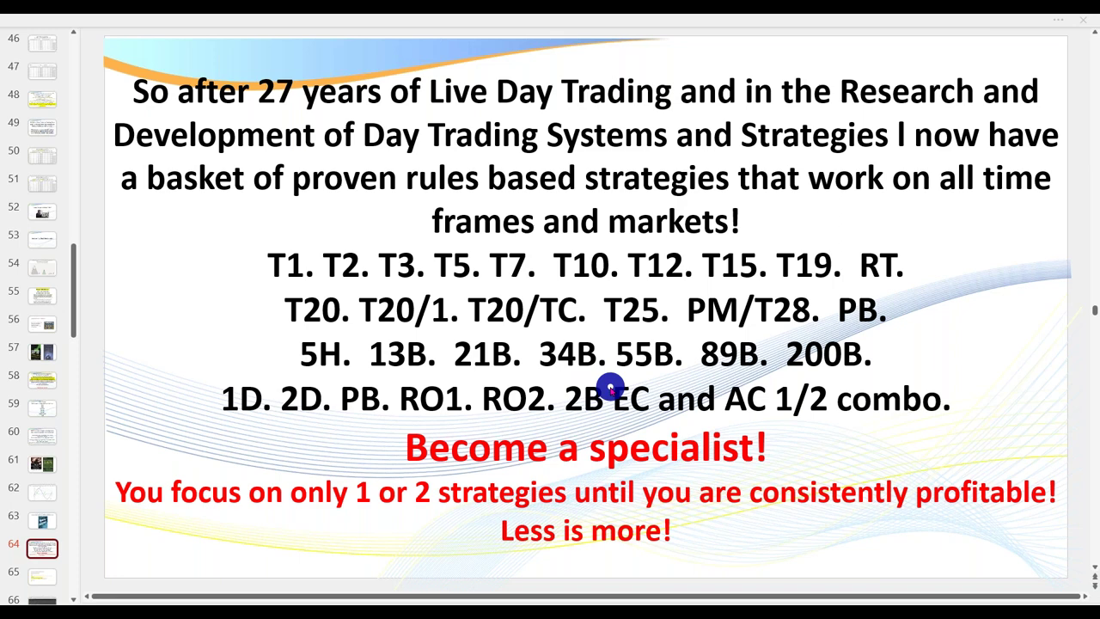
Show slide 65 of the presentation, and maximize the 6A 12-22 chart to look over its earlier price action
click(45, 578)
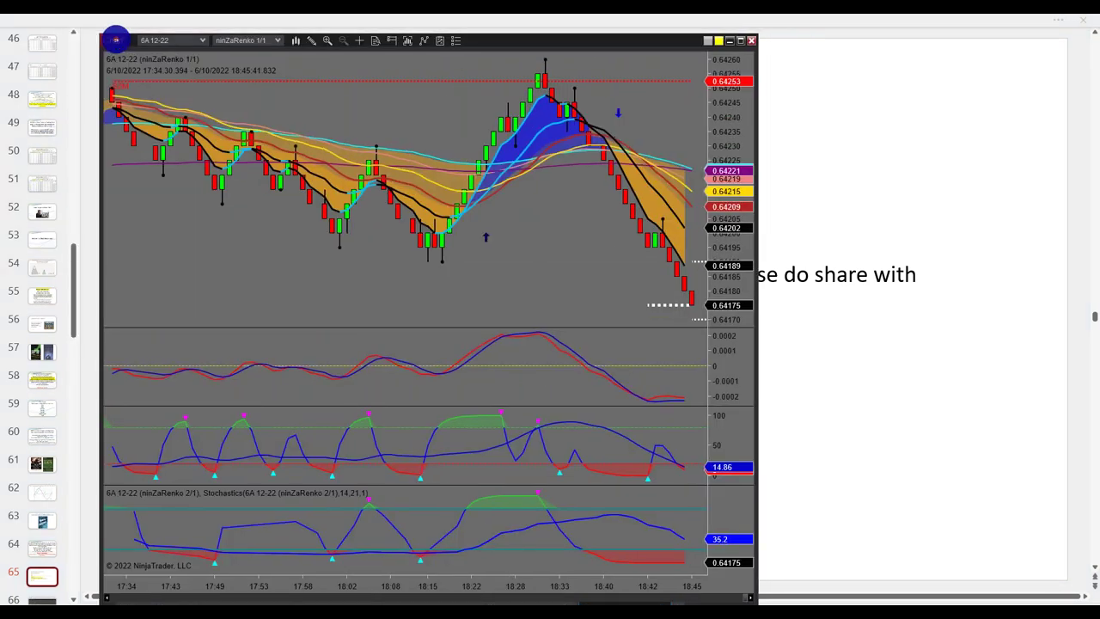
click(740, 40)
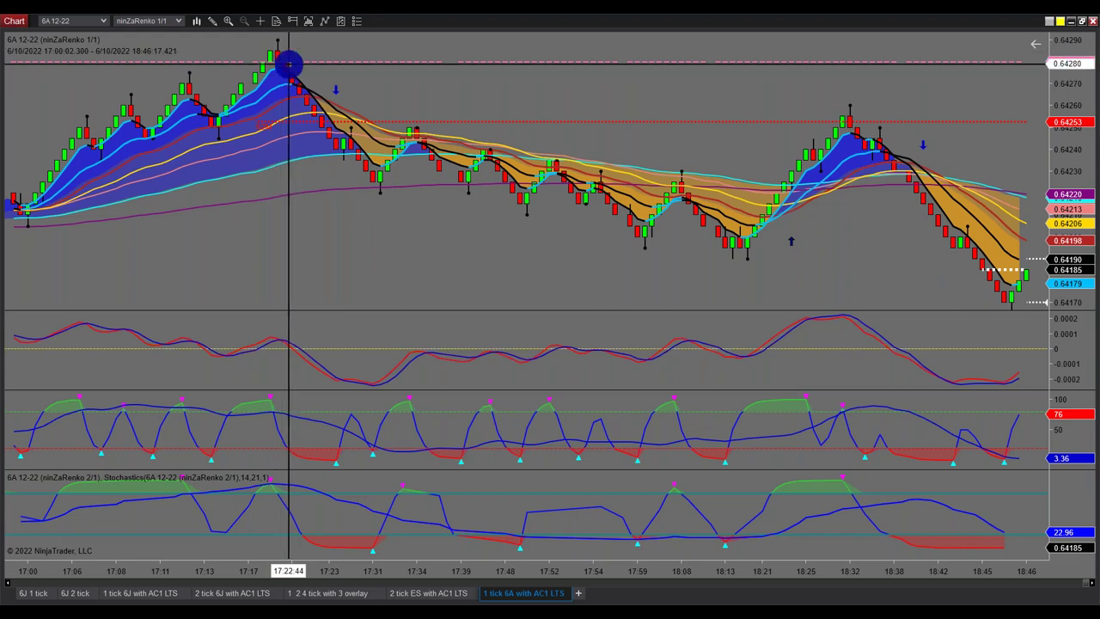
drag(289, 62, 408, 200)
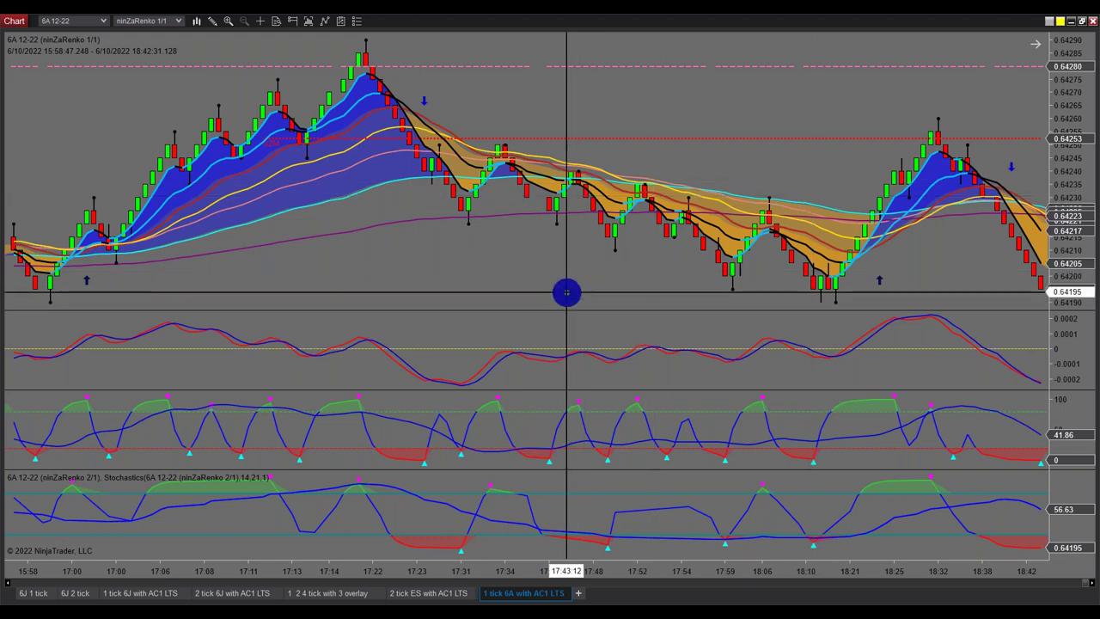
scroll(566, 293, down, 3)
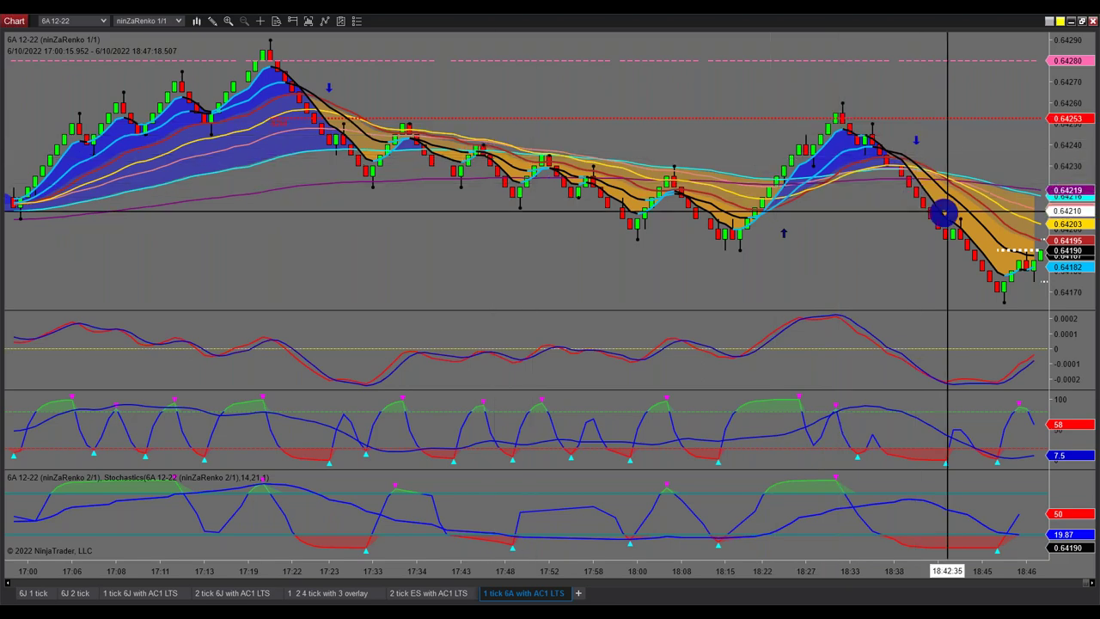
Compress the 6A chart's price scale to view the surrounding pivot levels, and restore automatic scaling
drag(1025, 166, 990, 278)
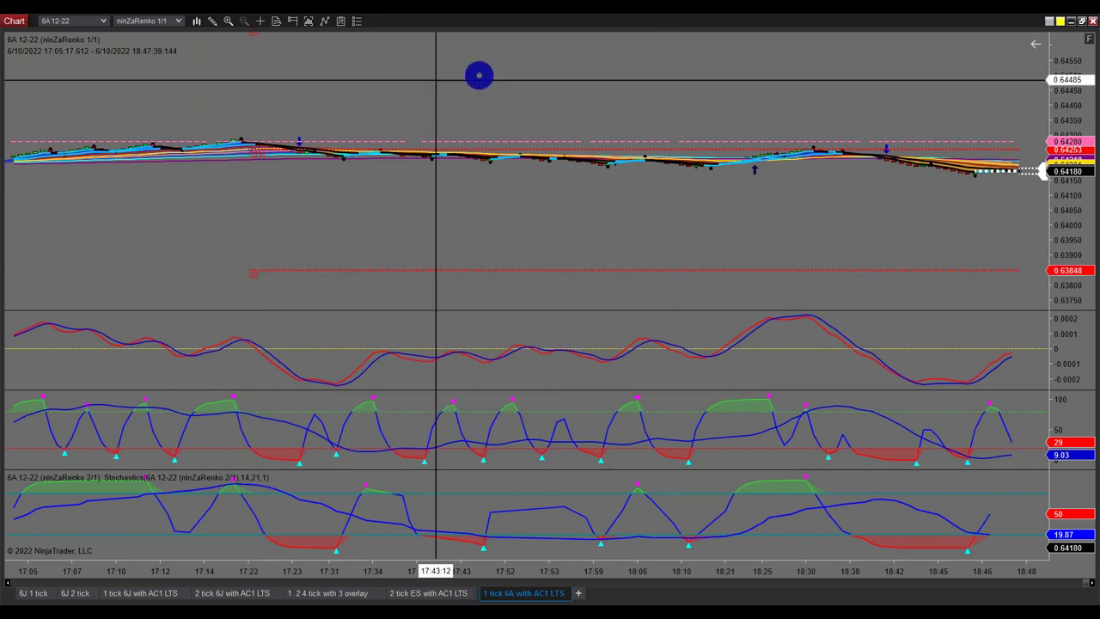
drag(1041, 66, 1005, 207)
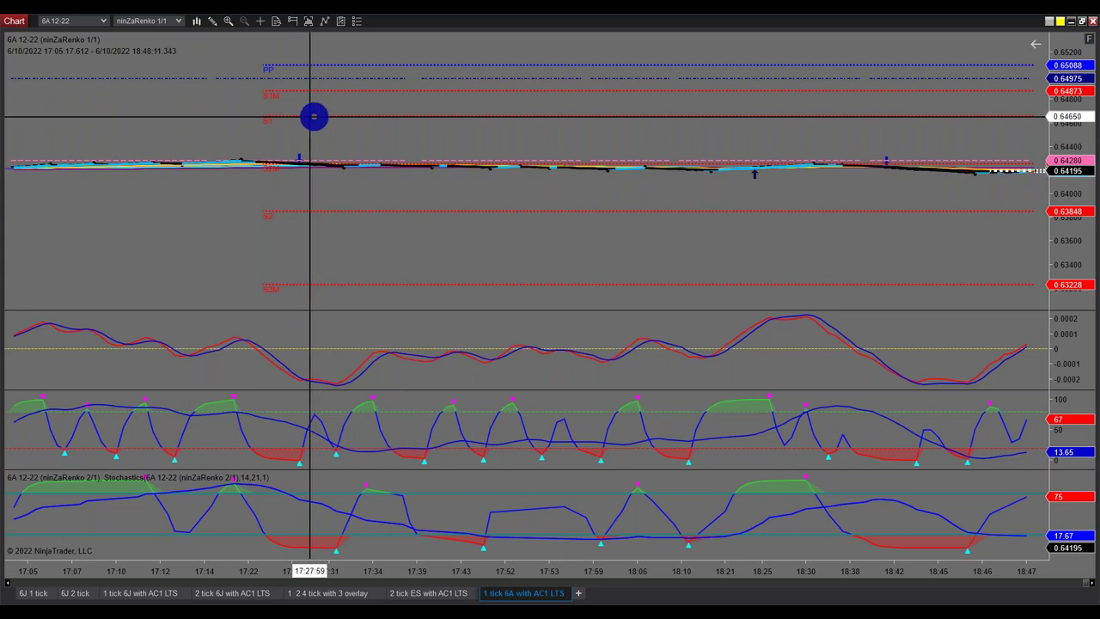
click(1089, 39)
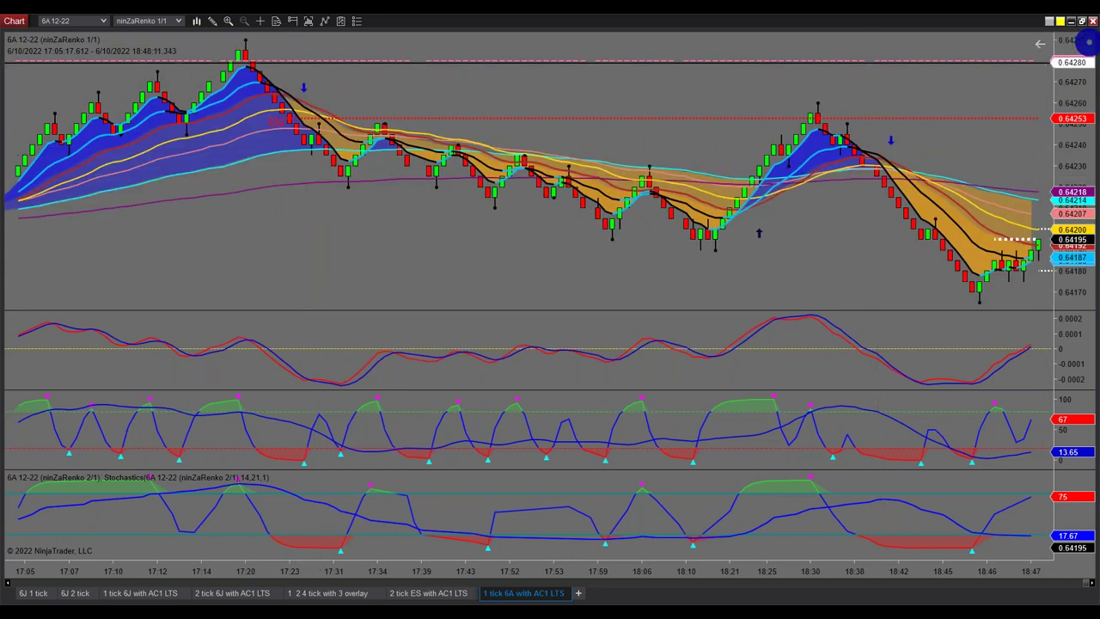
Examine the earlier bars of the 6A chart back to about 15:00, including the trend and its pullbacks
scroll(514, 244, up, 1)
scroll(514, 245, up, 6)
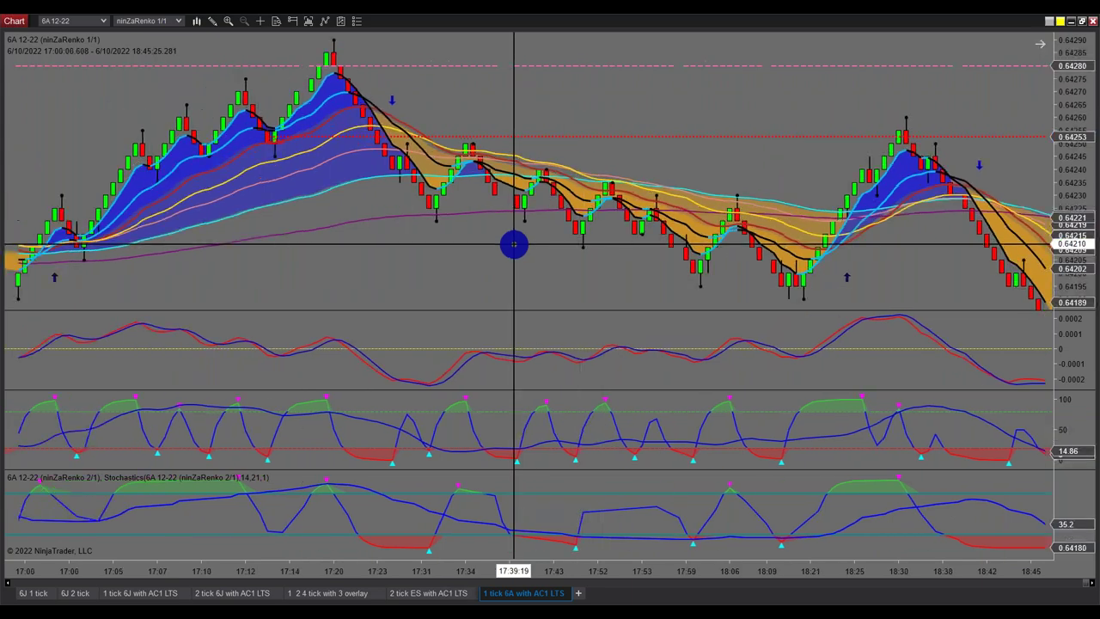
scroll(461, 257, up, 2)
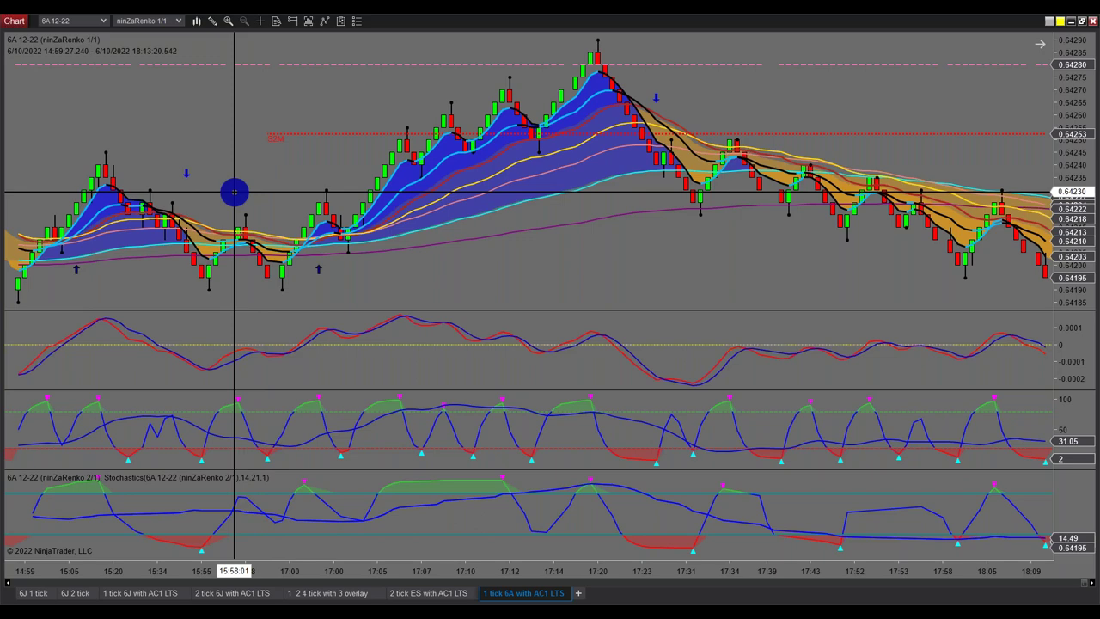
drag(1058, 94, 1049, 167)
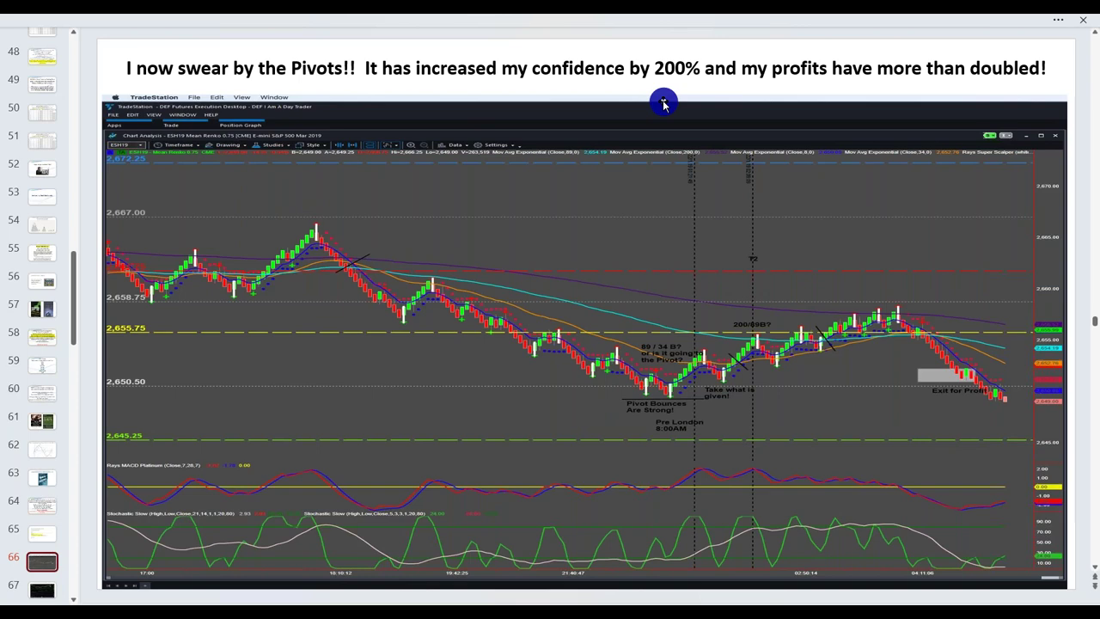
Advance through the presentation's pivot and 34B results slides from slide 66 to slide 71
key(Down)
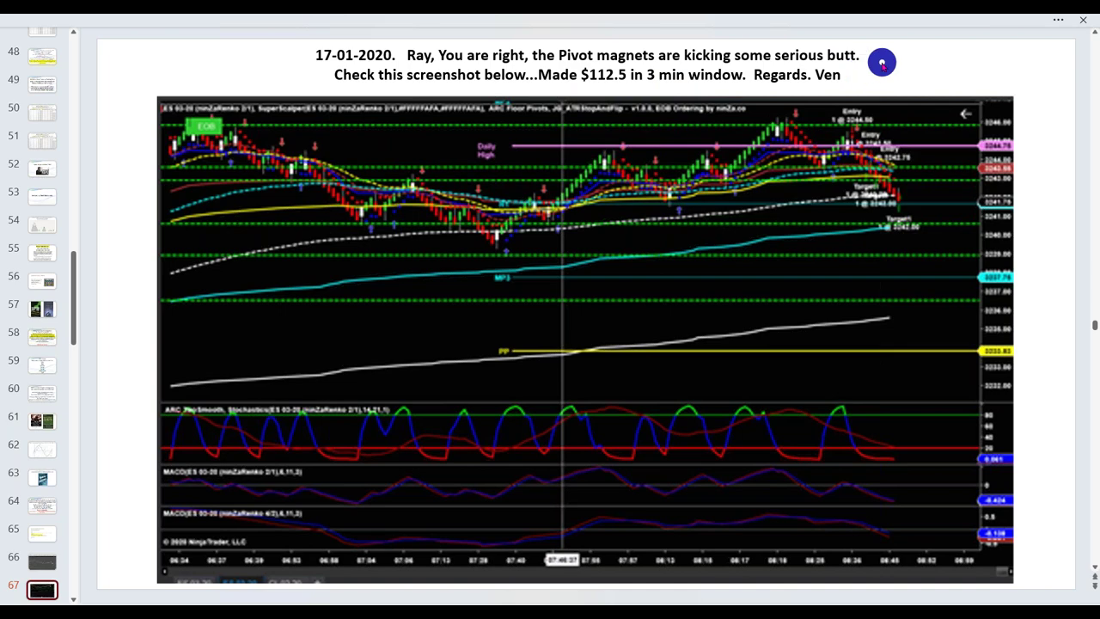
key(Down)
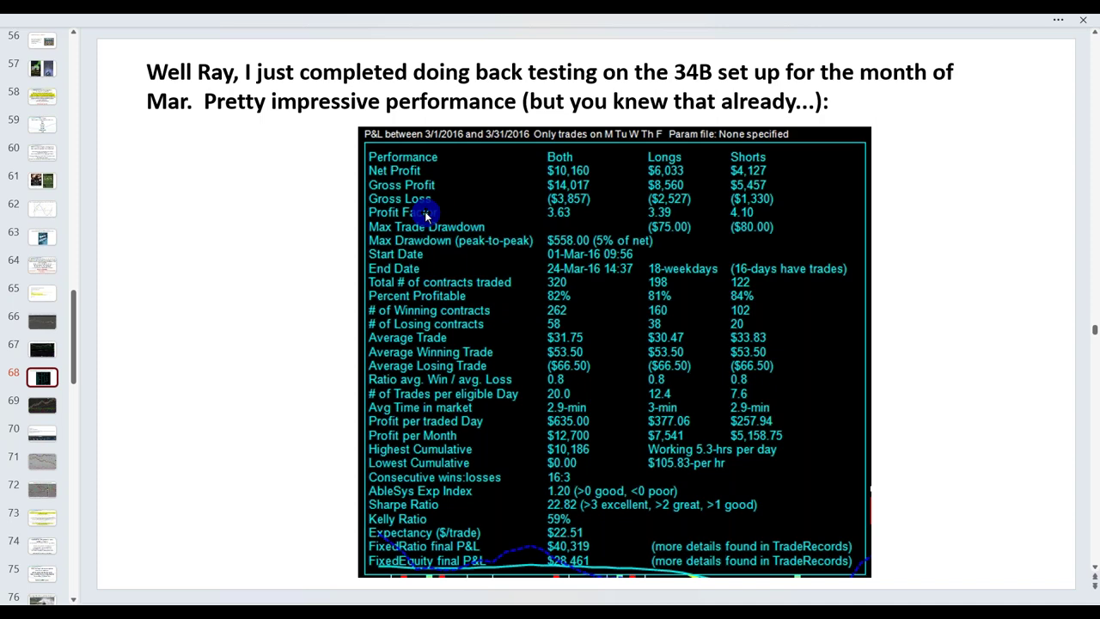
key(Down)
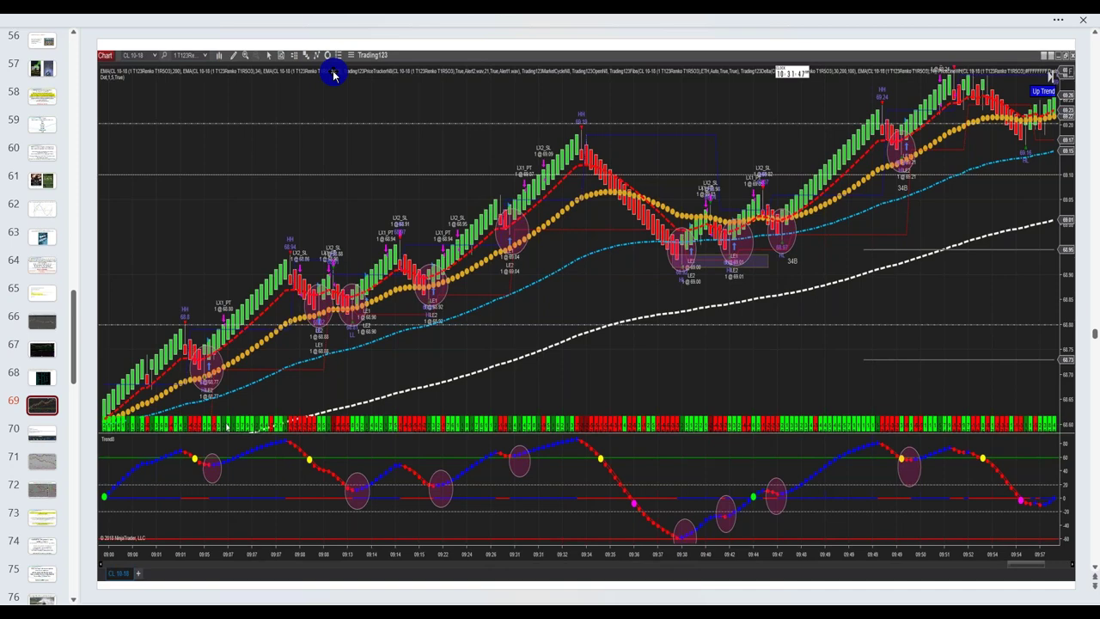
key(Down)
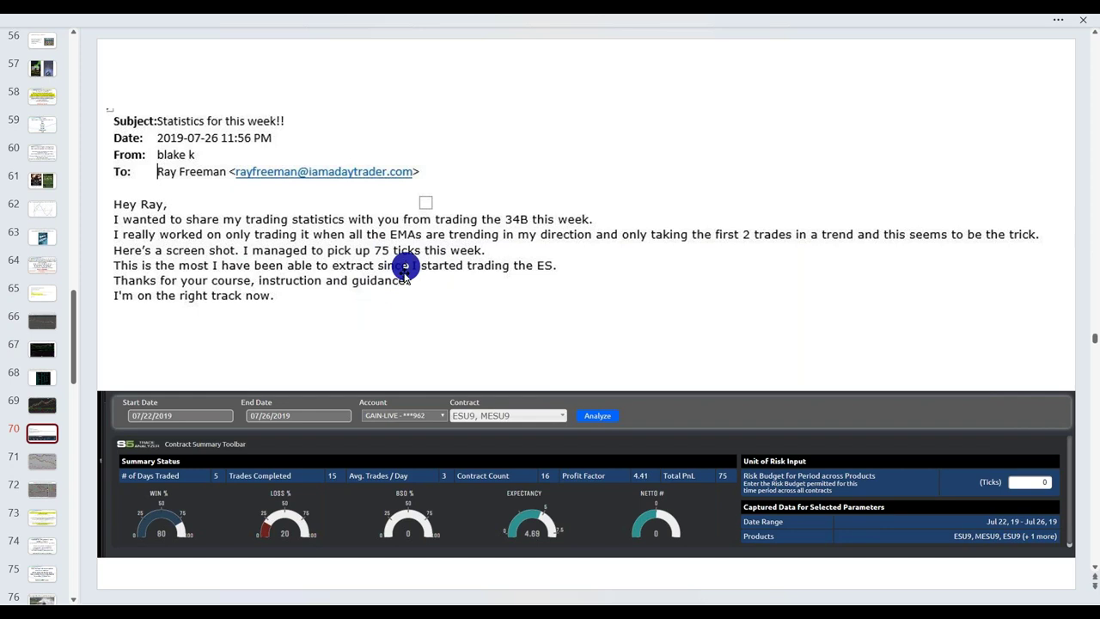
key(Page_Down)
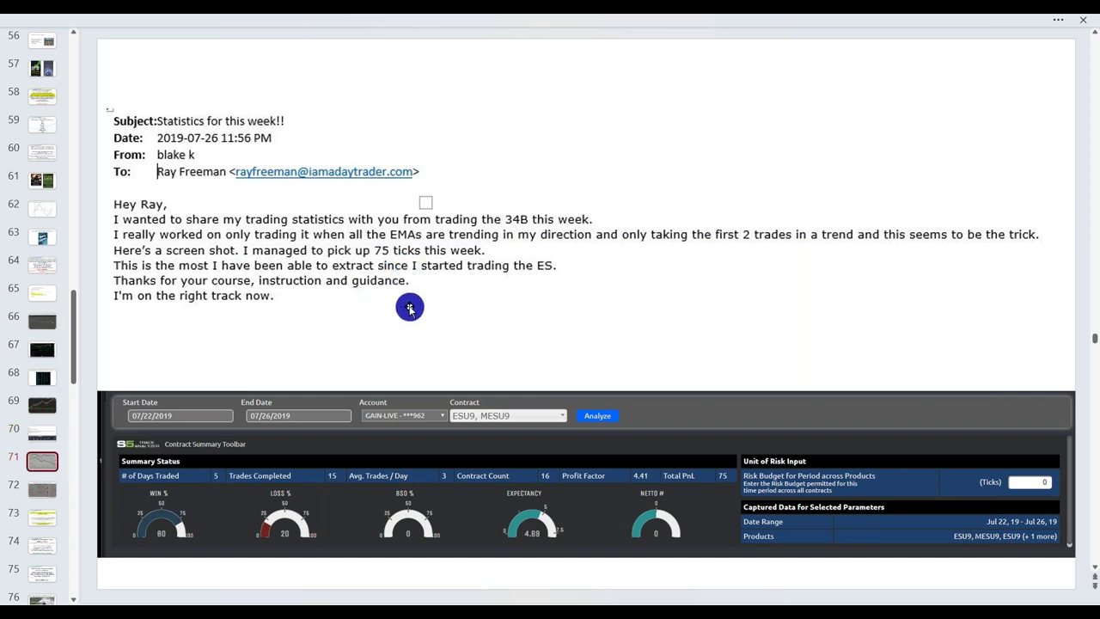
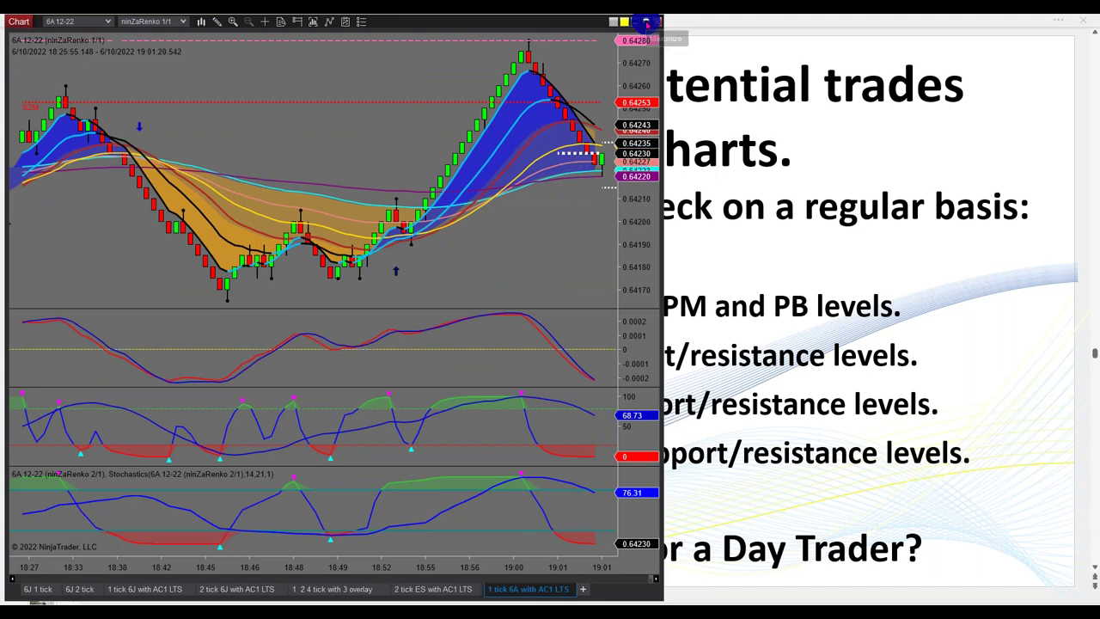
Maximize the 6A 12-22 chart and review its earlier trends back to about 16:00, returning to the latest bars
click(646, 24)
drag(528, 167, 499, 219)
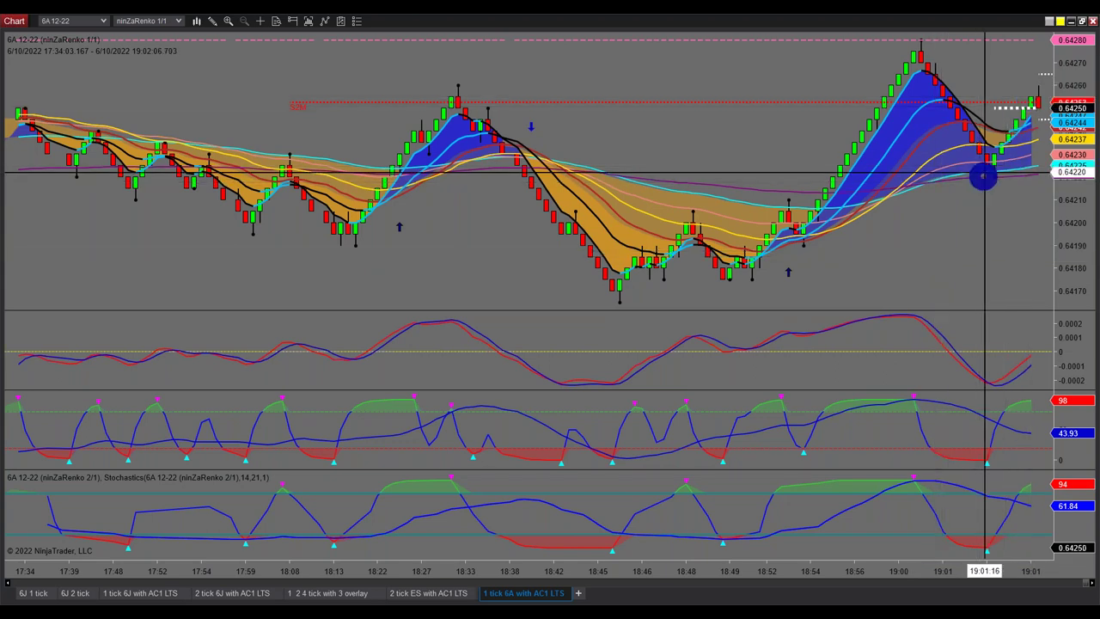
scroll(1002, 81, down, 2)
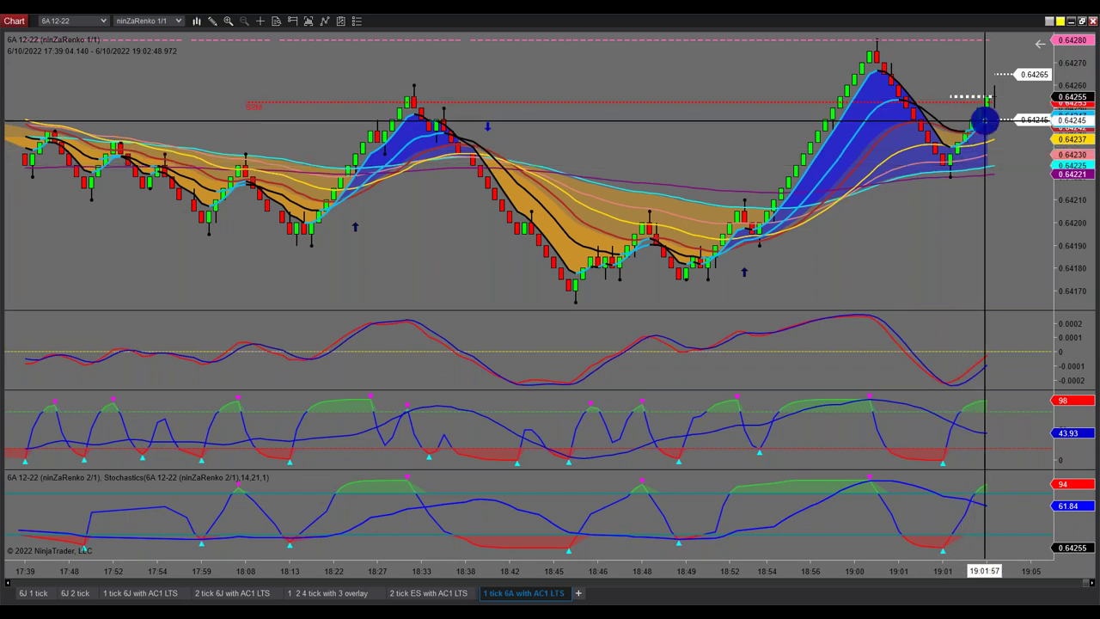
scroll(351, 184, up, 15)
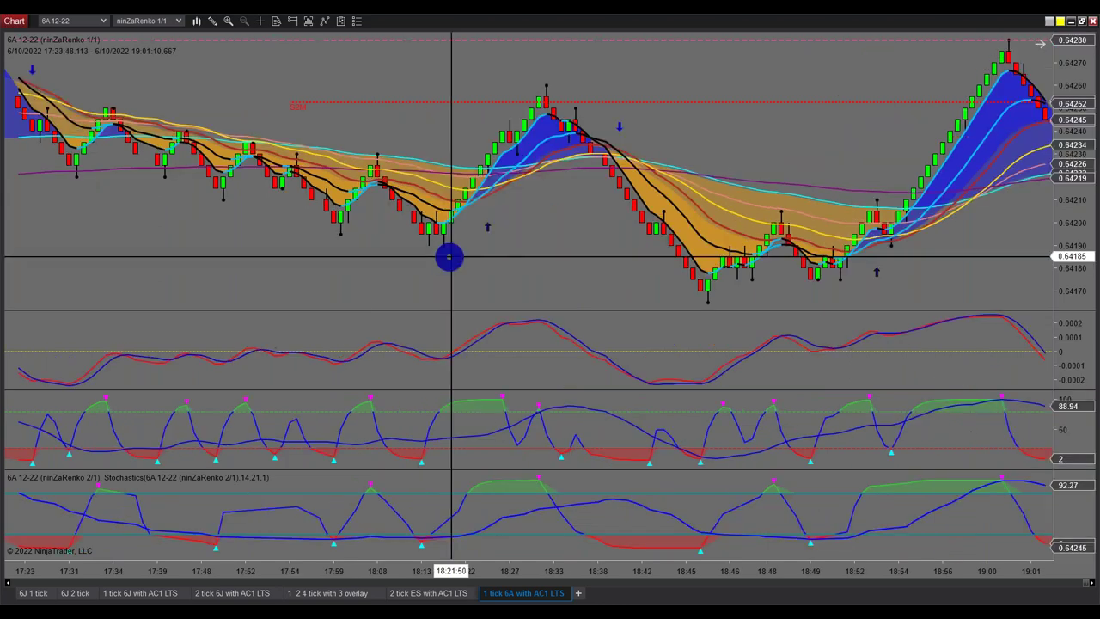
scroll(532, 291, up, 3)
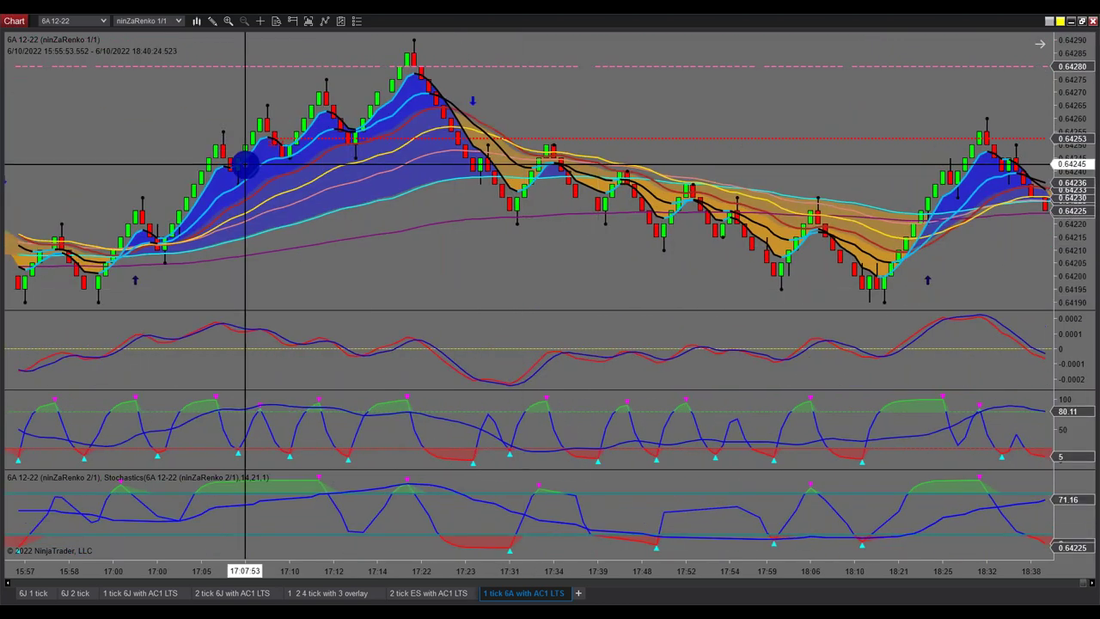
scroll(600, 258, down, 20)
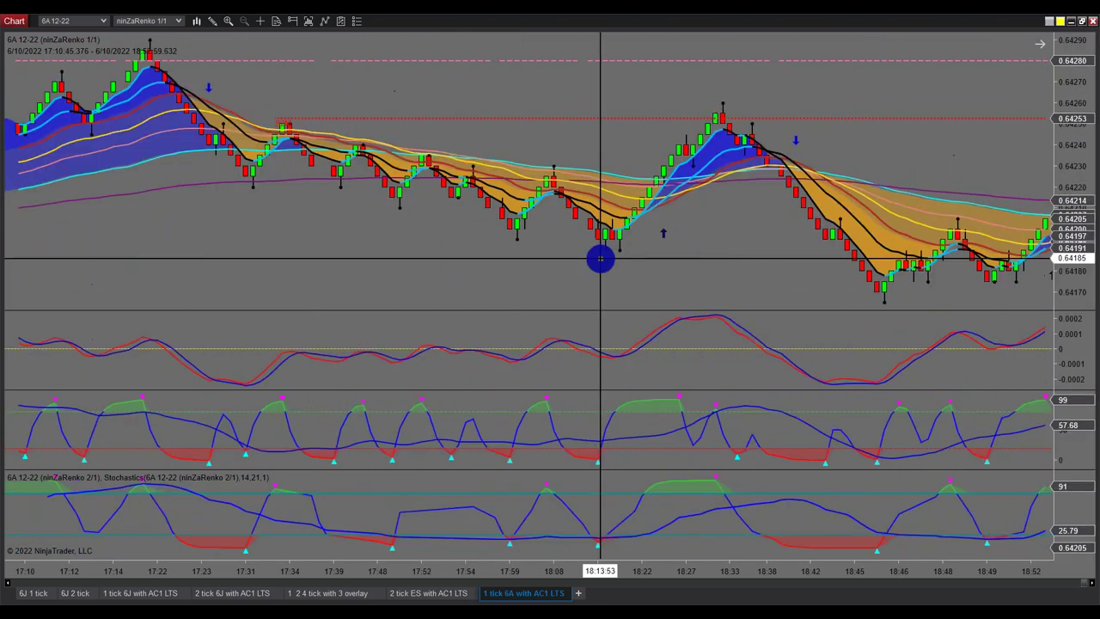
scroll(600, 257, down, 9)
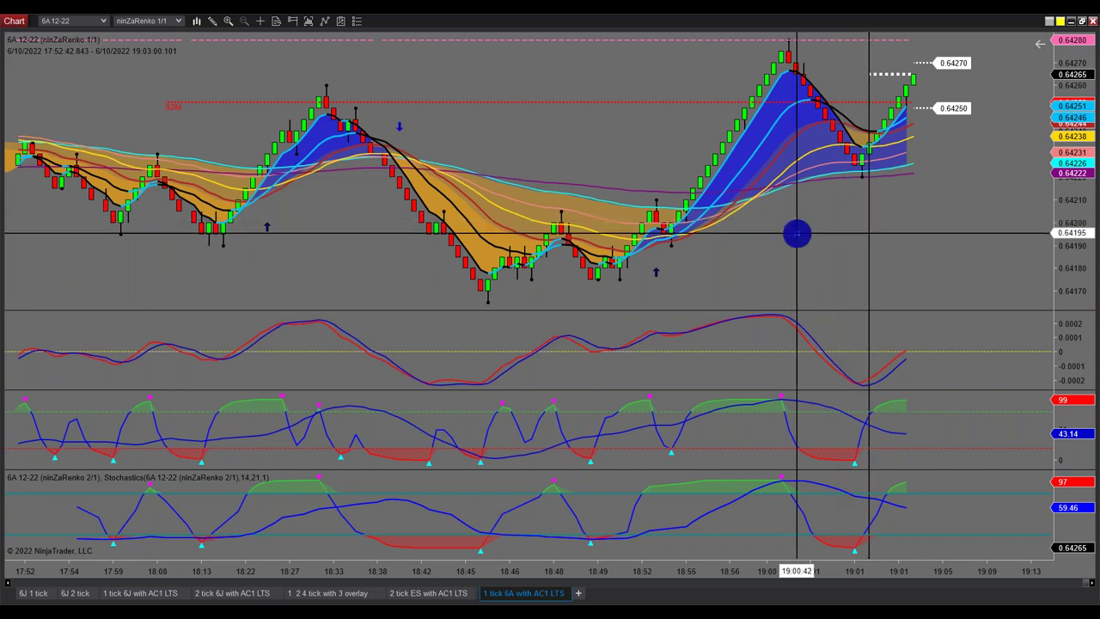
Make the Super Scalper indicator visible on the 6A 12-22 chart and apply the indicator settings
right_click(761, 247)
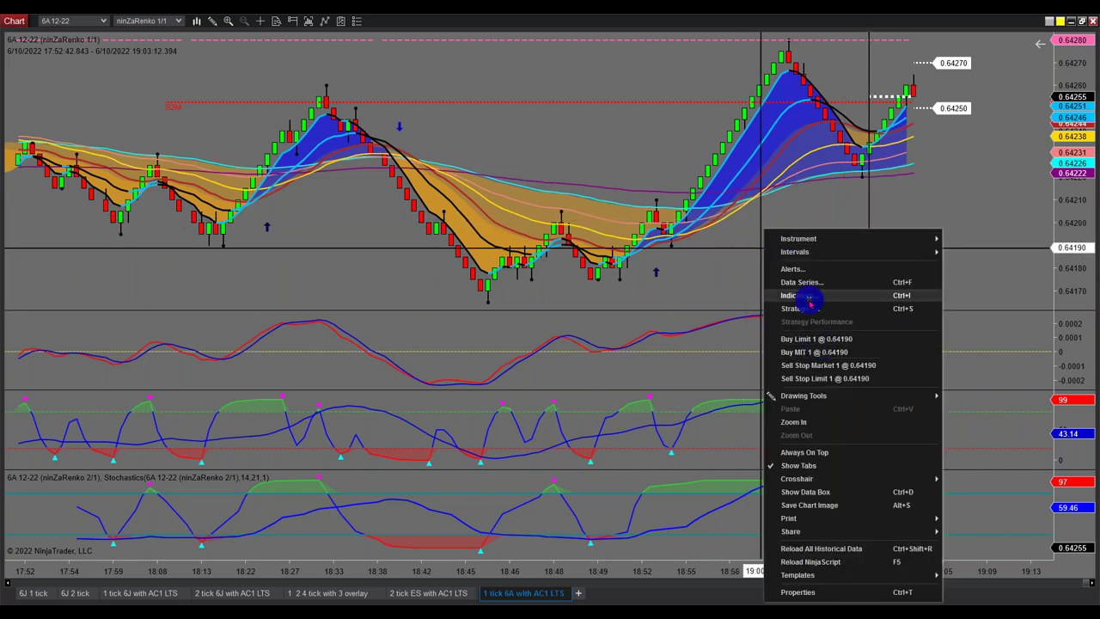
click(808, 296)
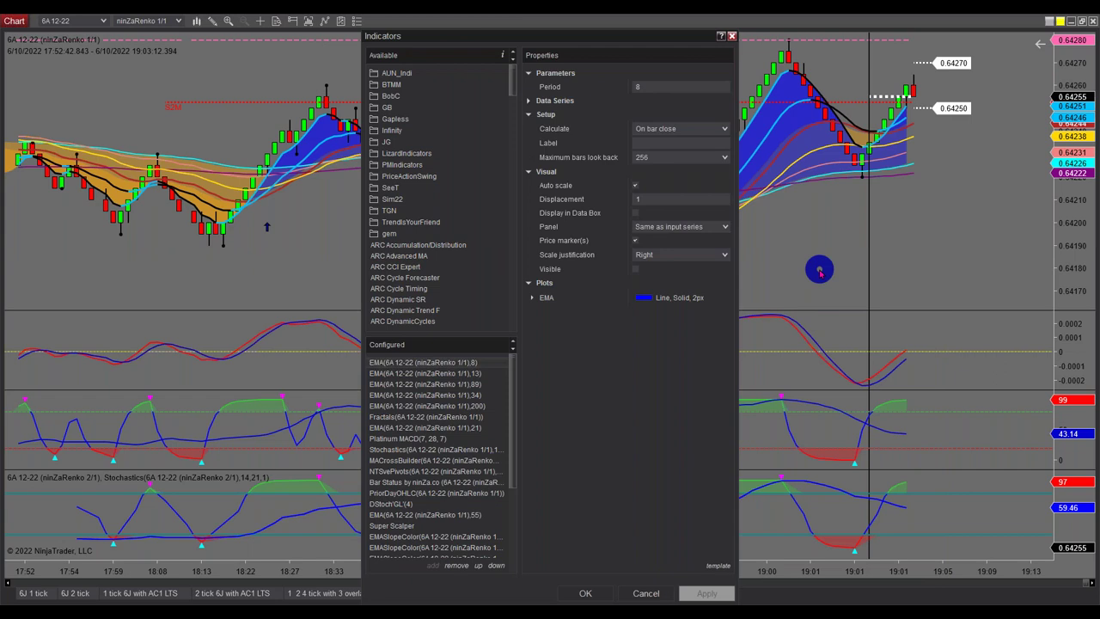
click(422, 524)
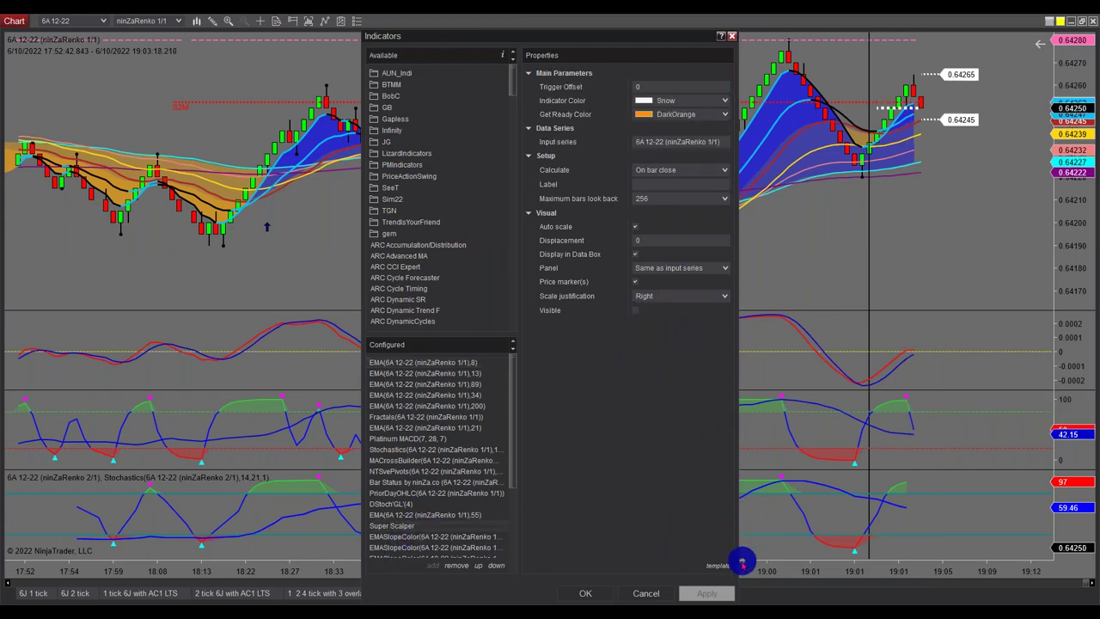
click(635, 309)
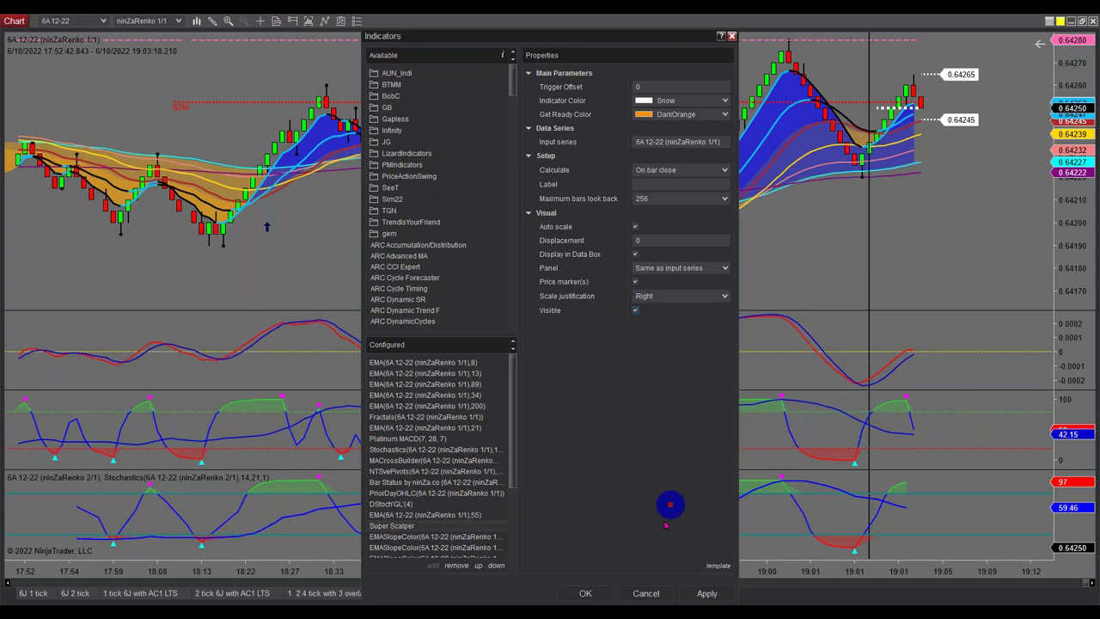
click(592, 593)
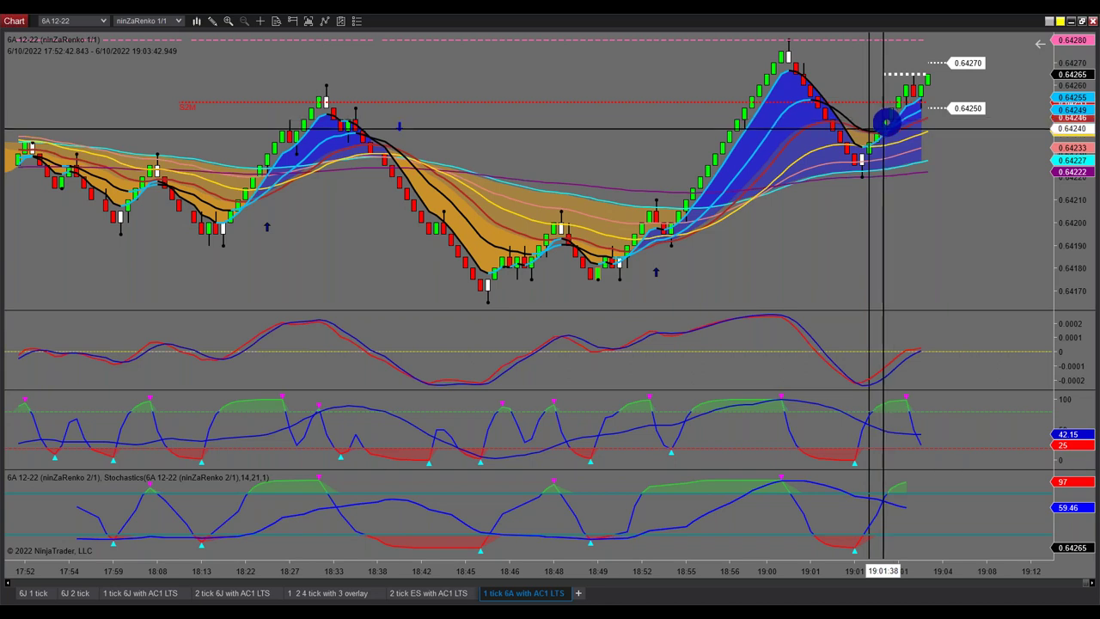
Switch to Adobe Acrobat Reader to review the 6A/AD tick values in AD and EC Stop Values and Targets.pdf, and minimize it
click(939, 40)
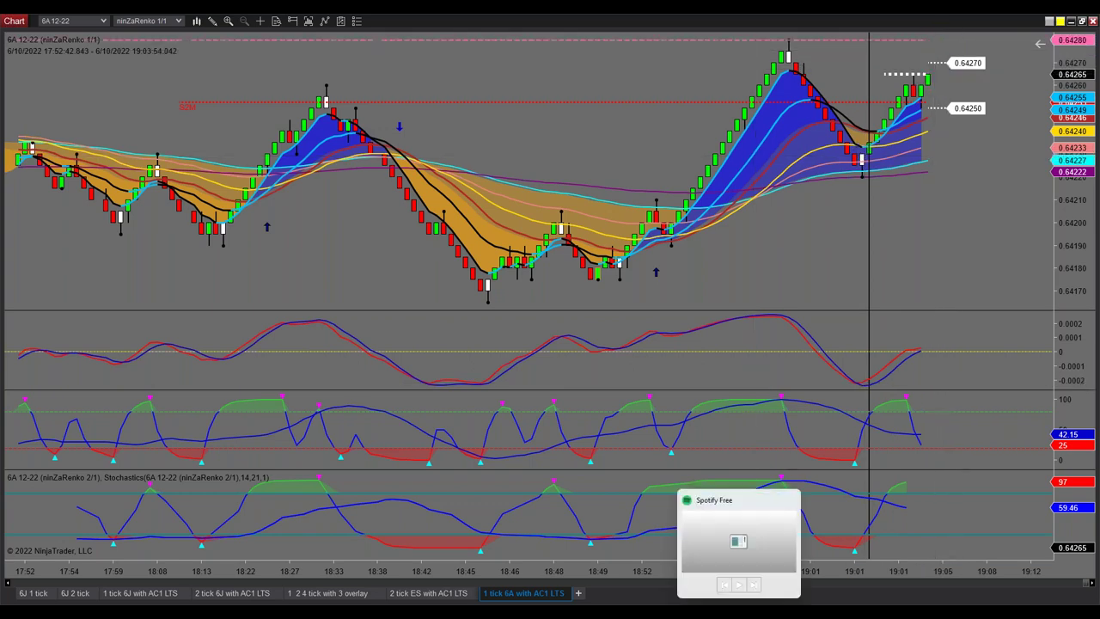
mouse_move(765, 612)
click(756, 574)
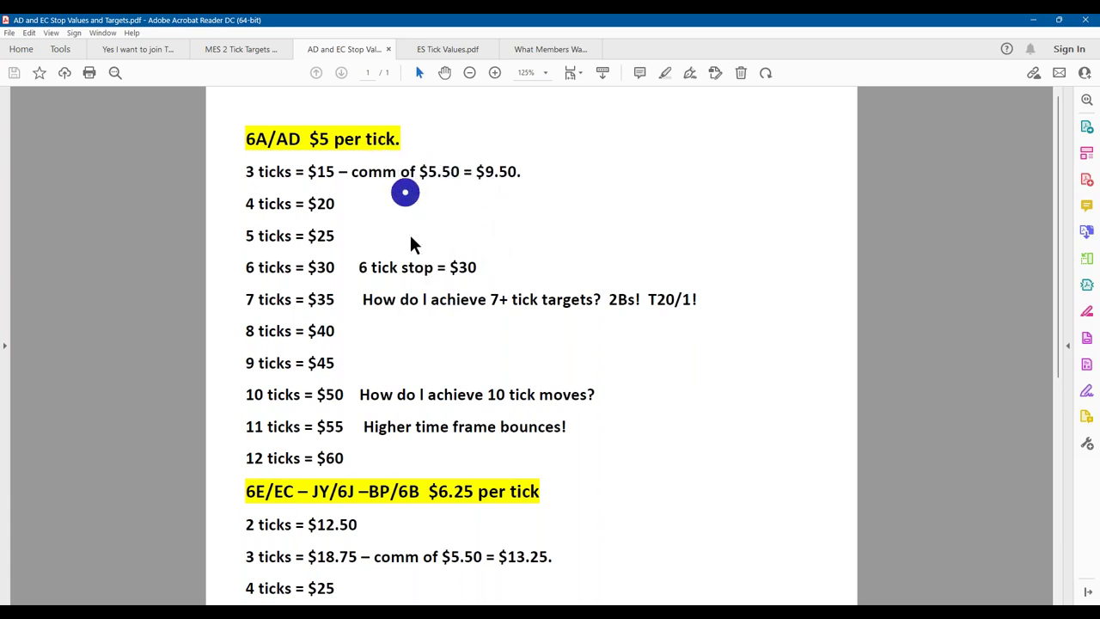
scroll(391, 498, down, 3)
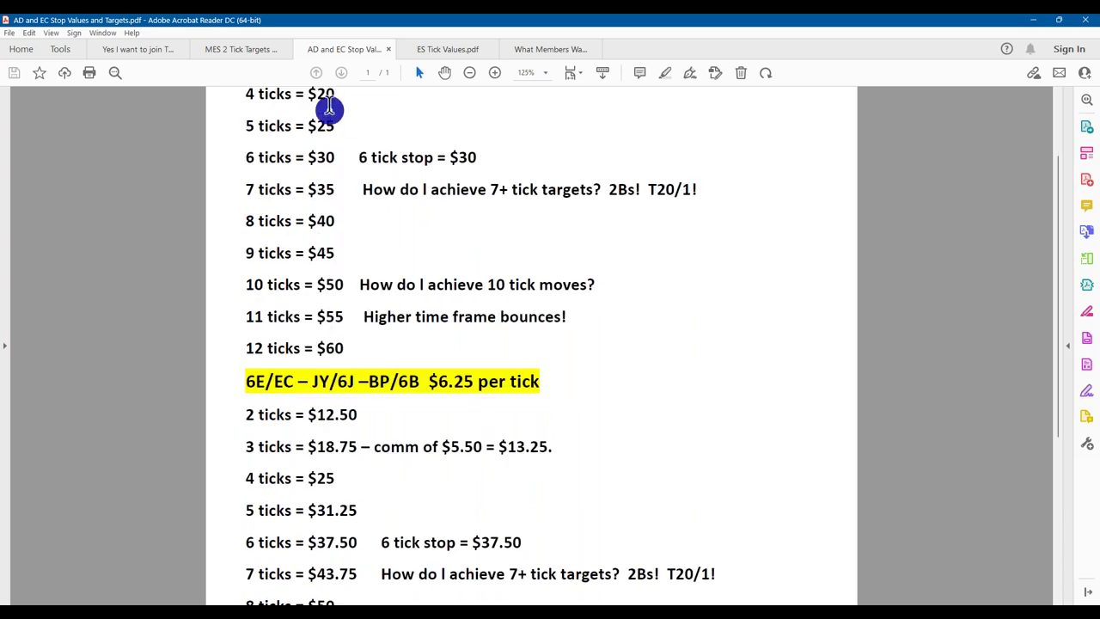
scroll(307, 495, up, 3)
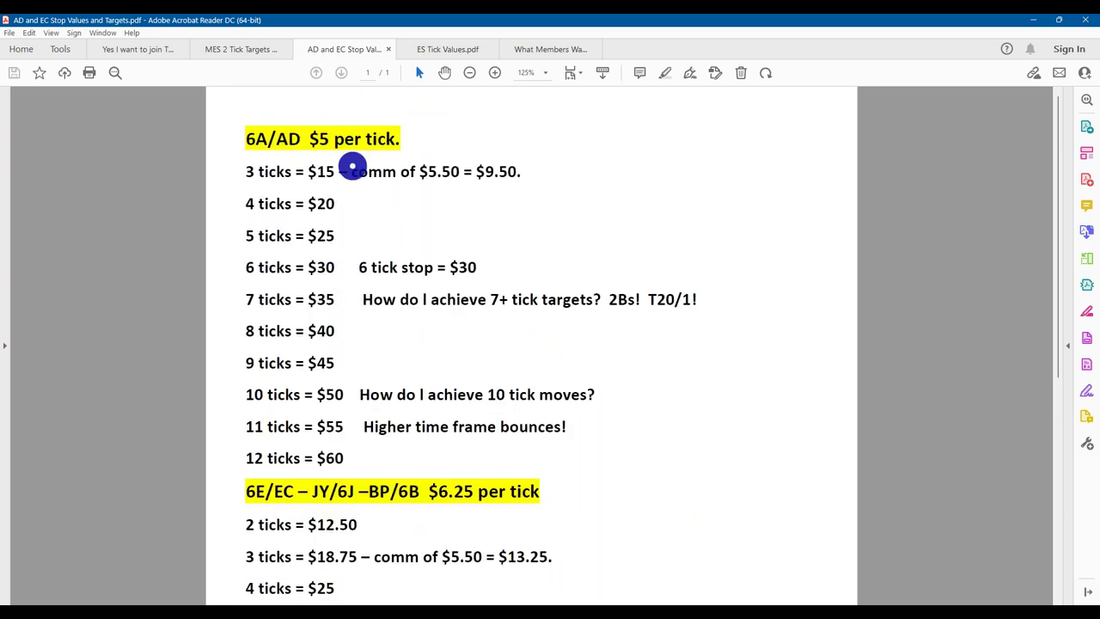
click(1033, 19)
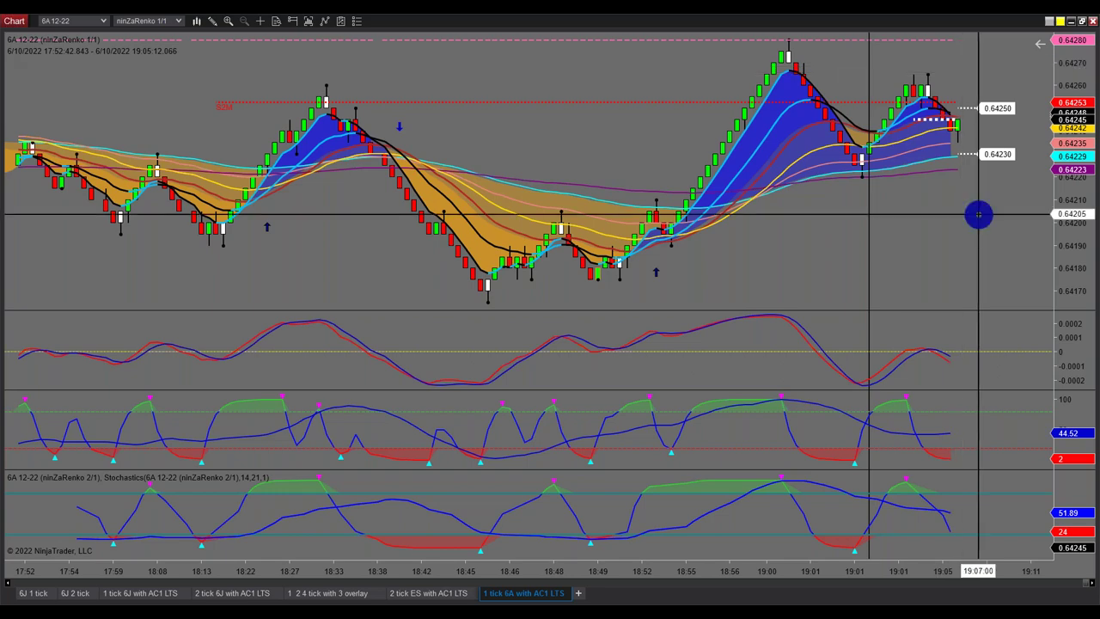
Switch to the presentation to review slide 74's checklist for live trades, and return to the charts
click(15, 27)
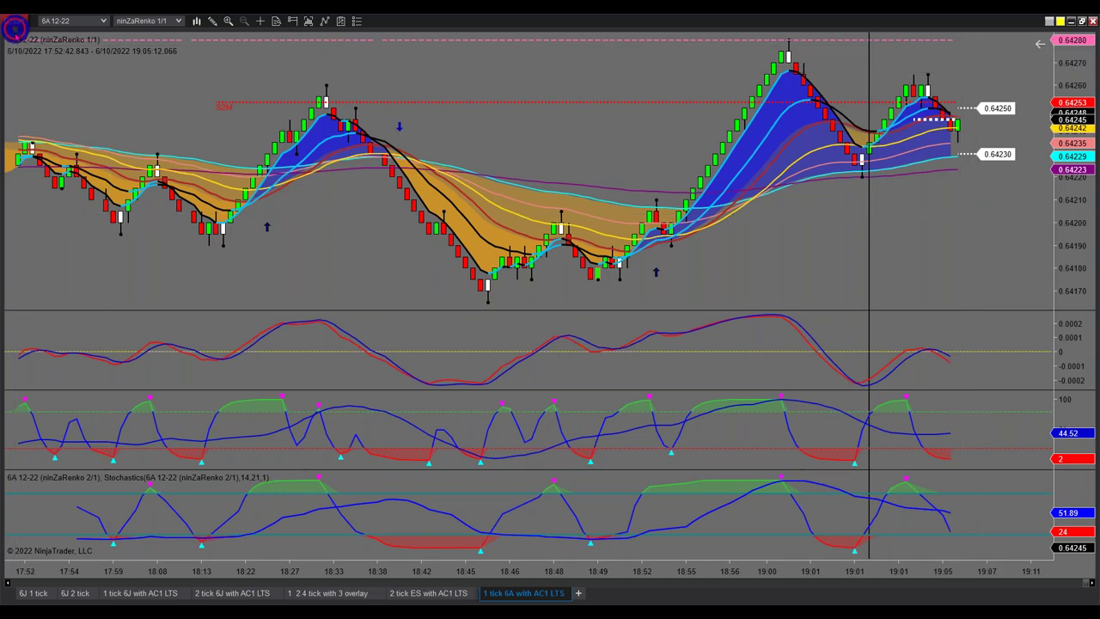
click(15, 31)
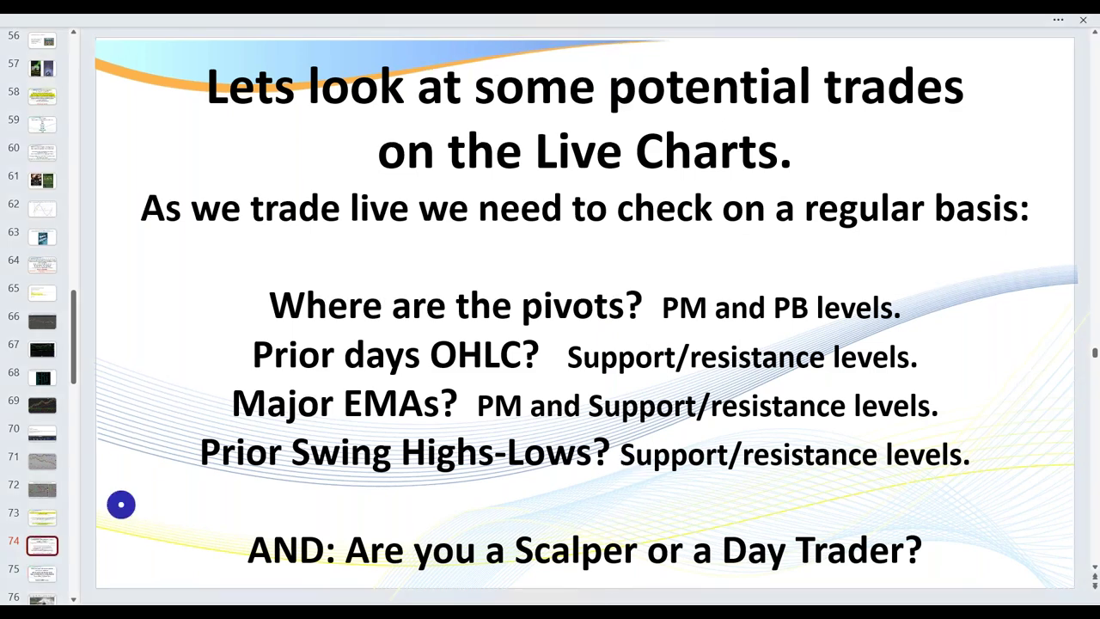
click(1058, 19)
Return the ES 4 tick and ES 2 tick charts to their latest bars
click(1019, 31)
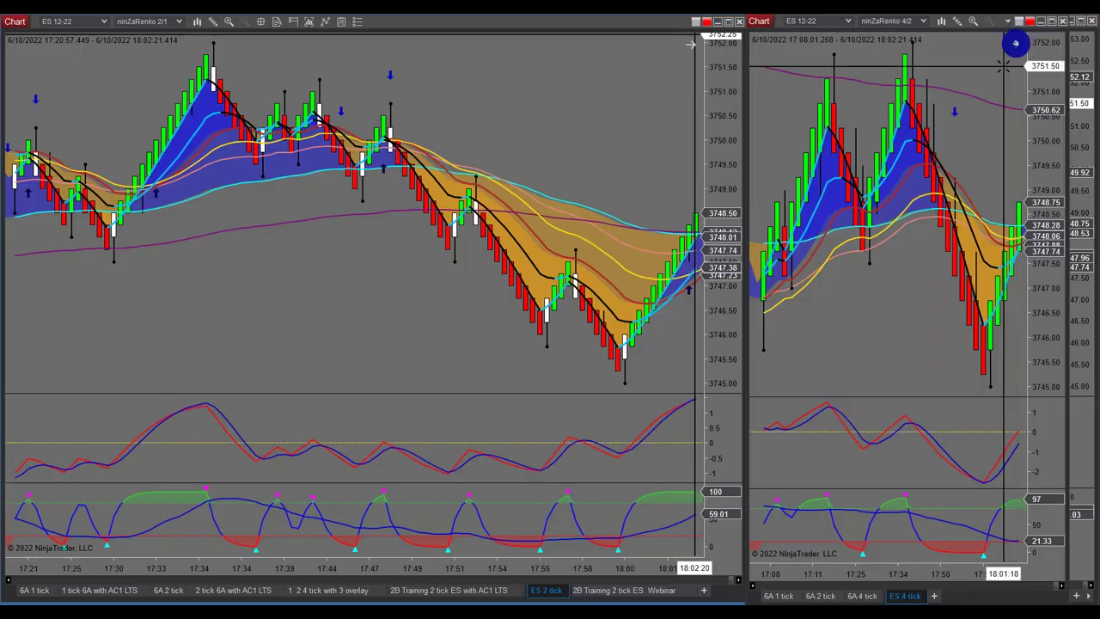
scroll(723, 73, up, 5)
click(691, 44)
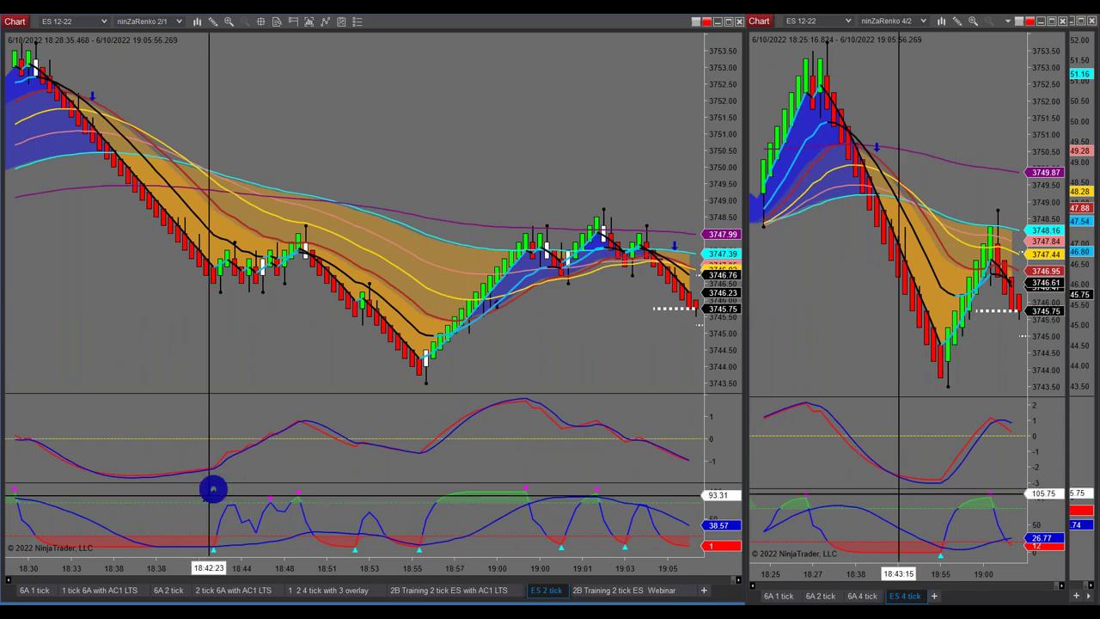
Display the 6A 1 tick chart, replace it with 1 tick 6A with AC1 LTS, and review its recent bars
click(35, 590)
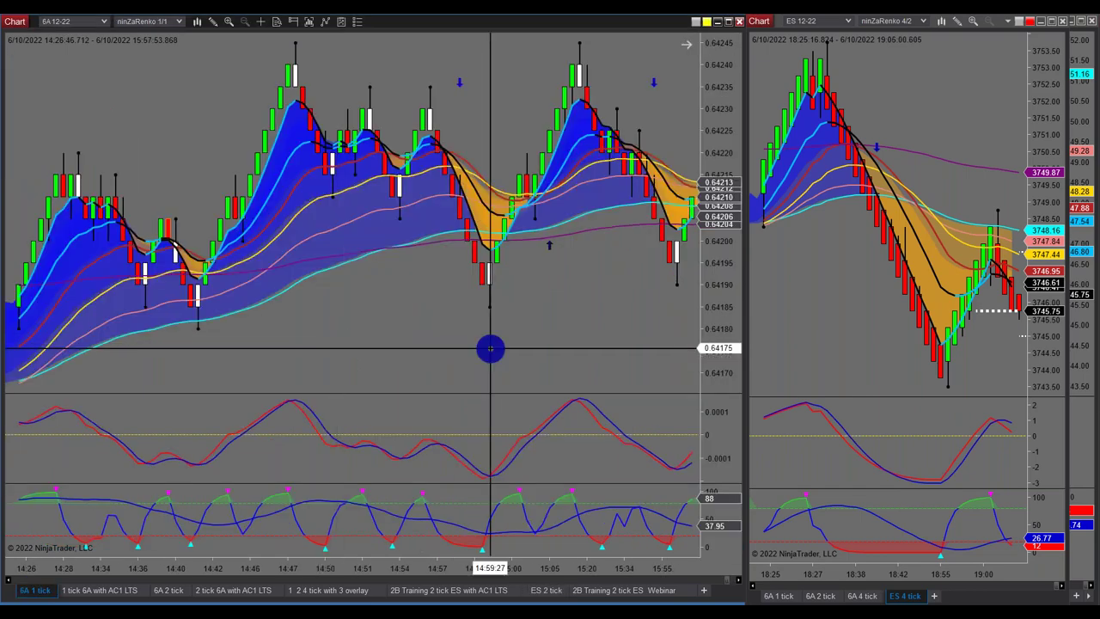
click(118, 592)
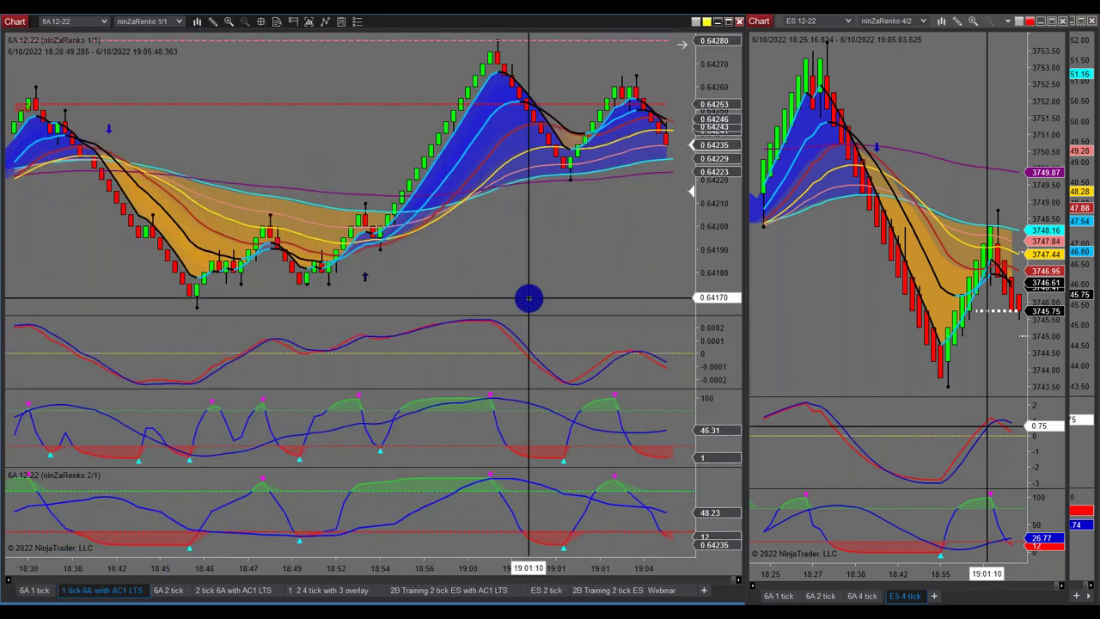
right_click(574, 298)
click(467, 268)
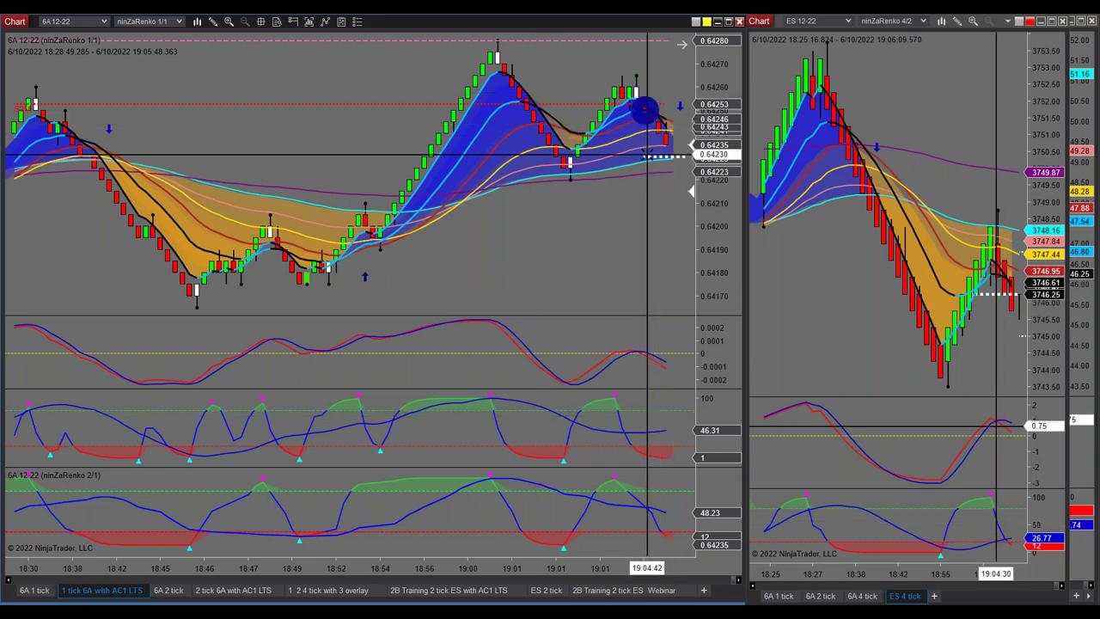
scroll(645, 108, up, 2)
Show the 6A 2 tick chart in the second chart window and bring both 6A charts to their latest bars
click(820, 596)
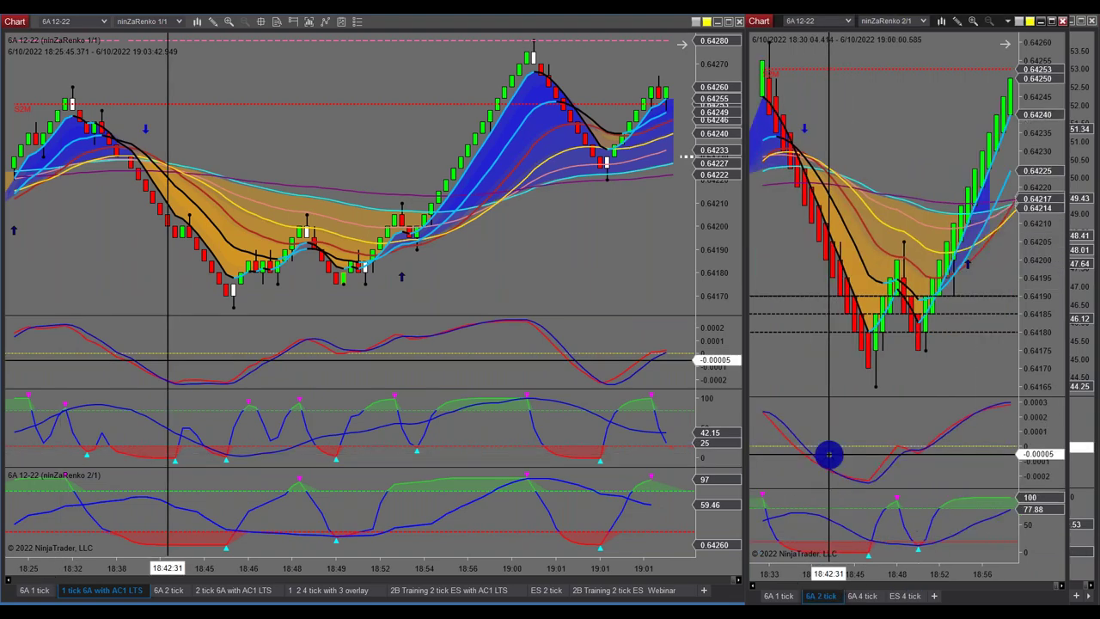
click(1002, 43)
drag(689, 256, 275, 257)
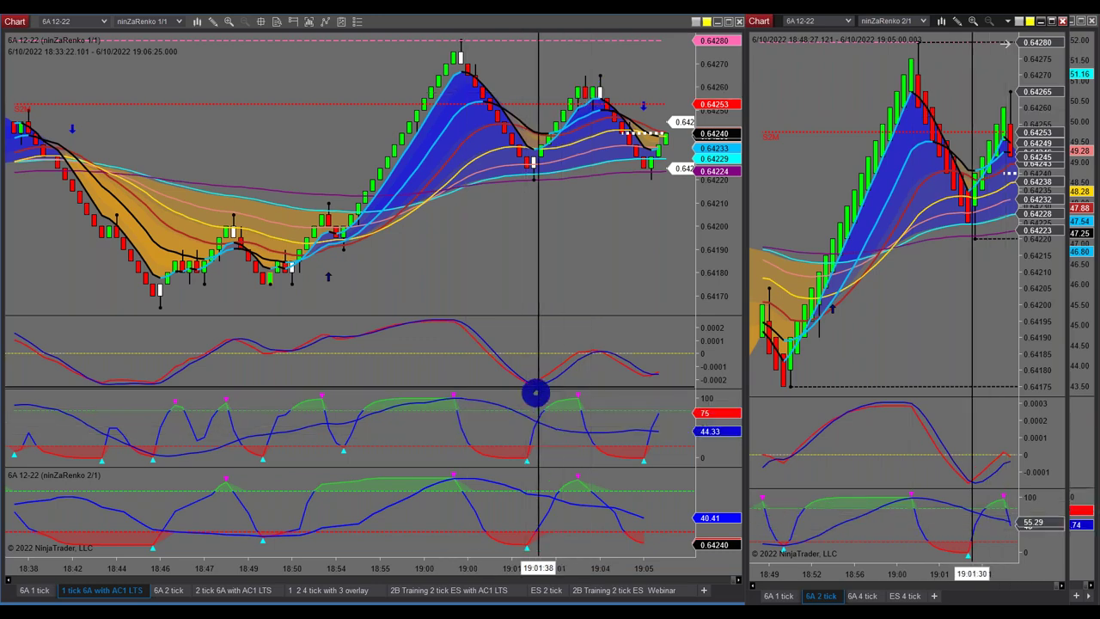
scroll(602, 326, down, 5)
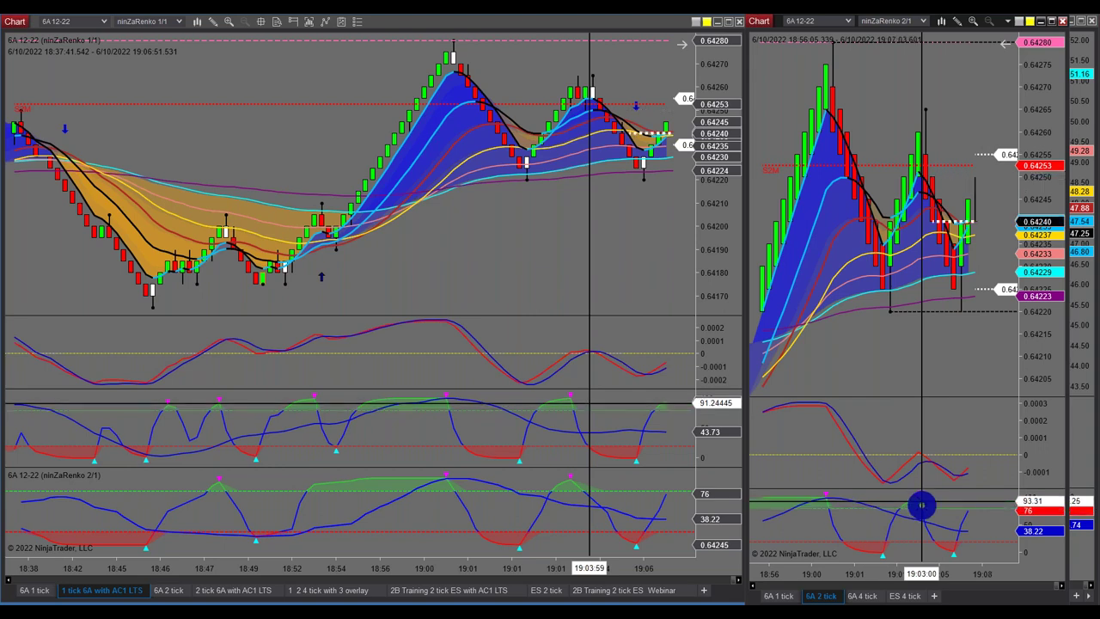
Maximize the 1 tick 6A with AC1 LTS chart and mark its swing lows near 19:01 and 19:06 with vertical lines
click(728, 22)
click(1084, 21)
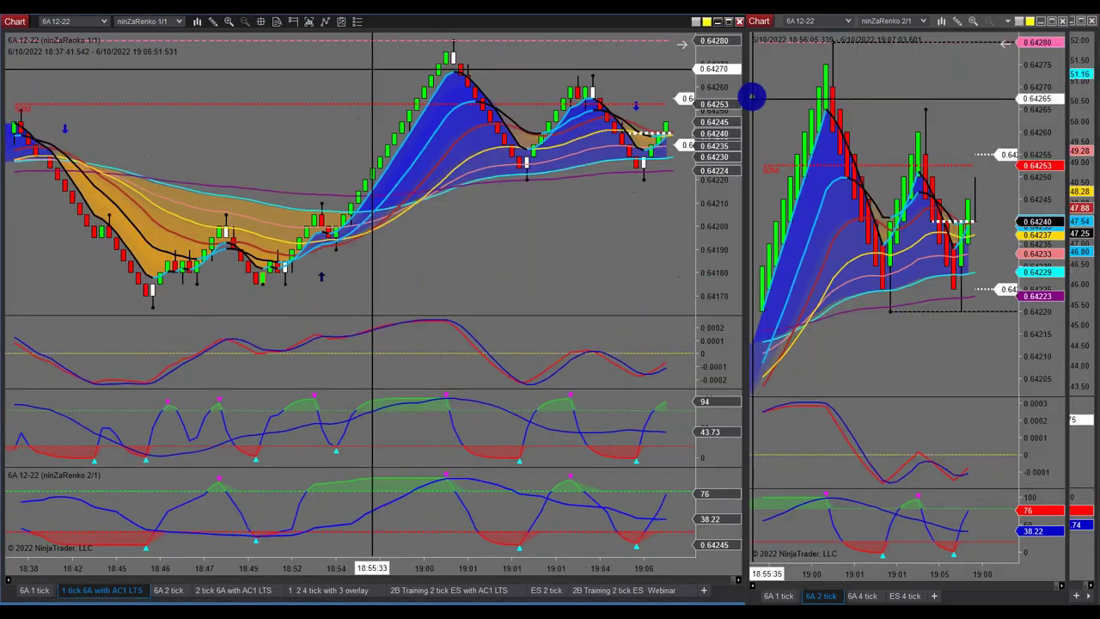
click(728, 22)
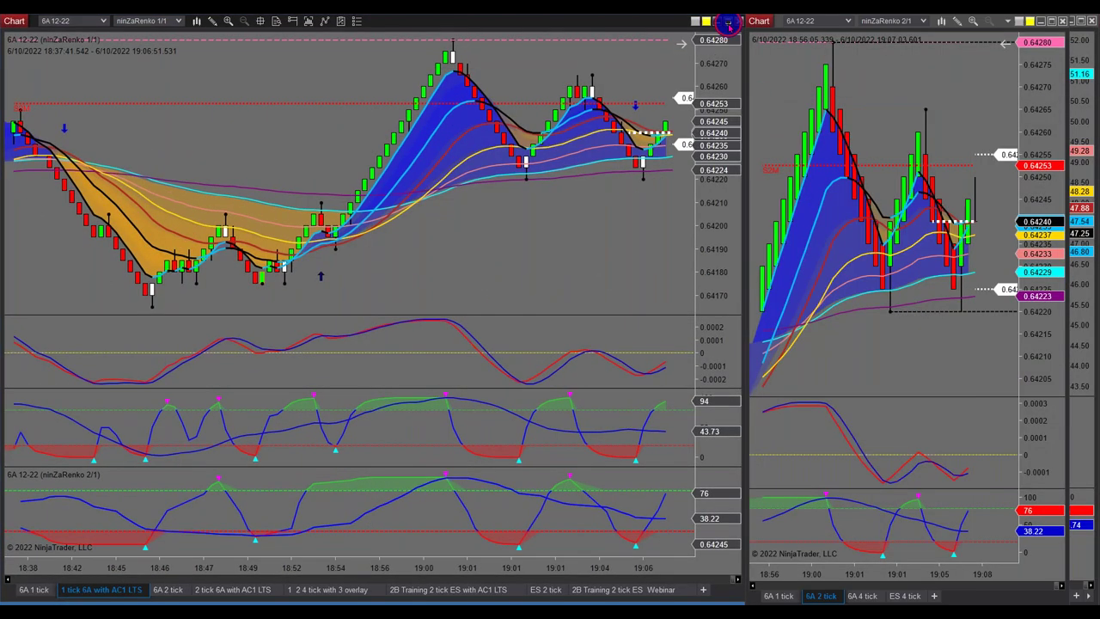
click(728, 22)
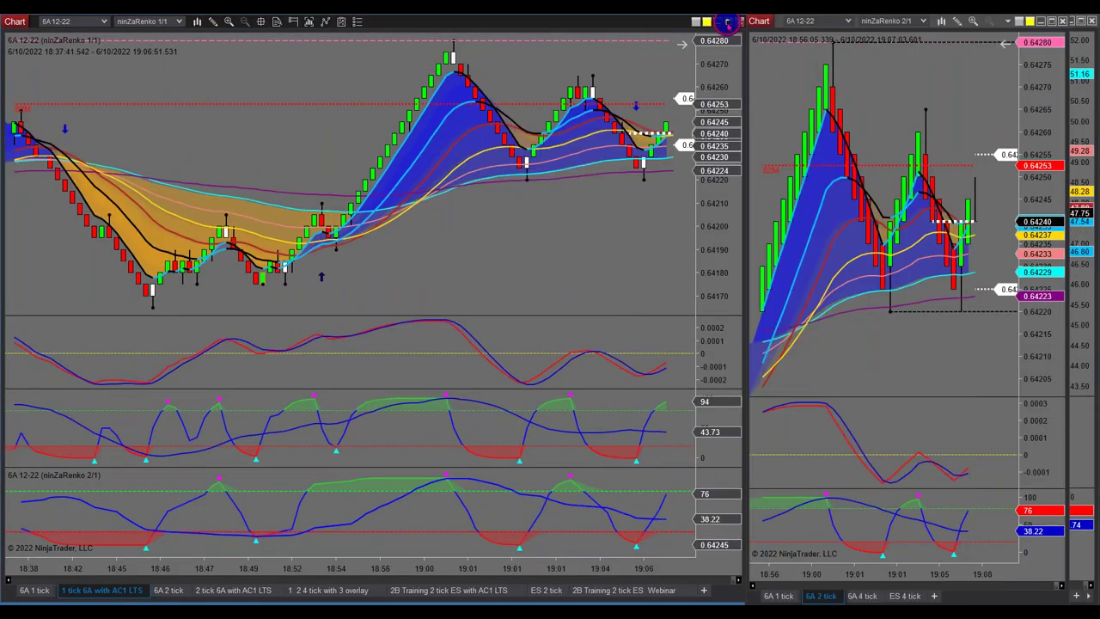
click(728, 23)
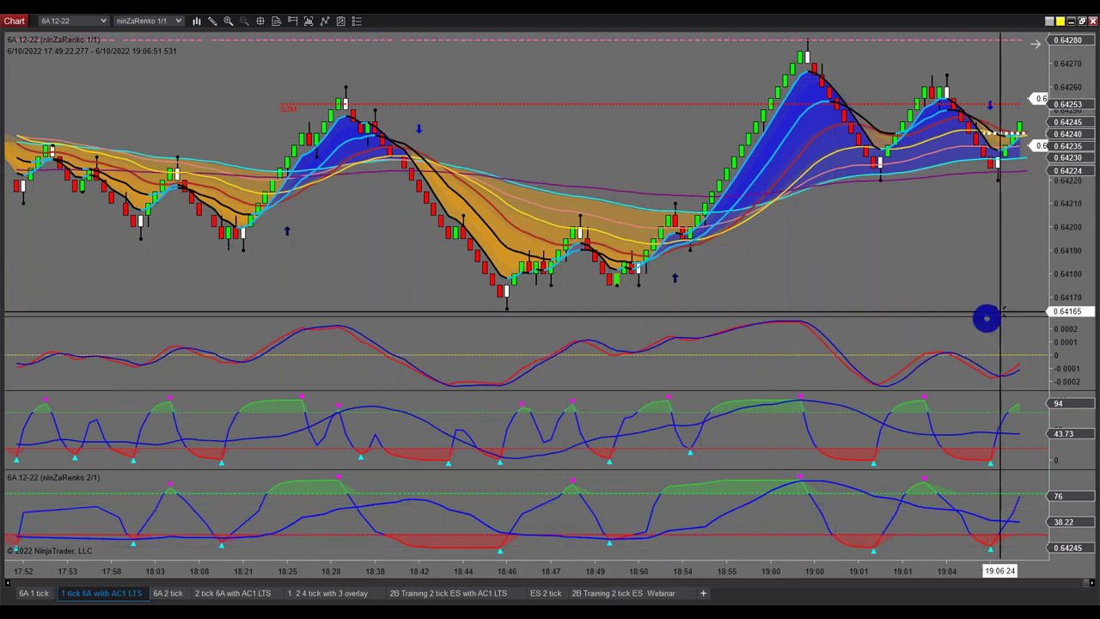
click(887, 225)
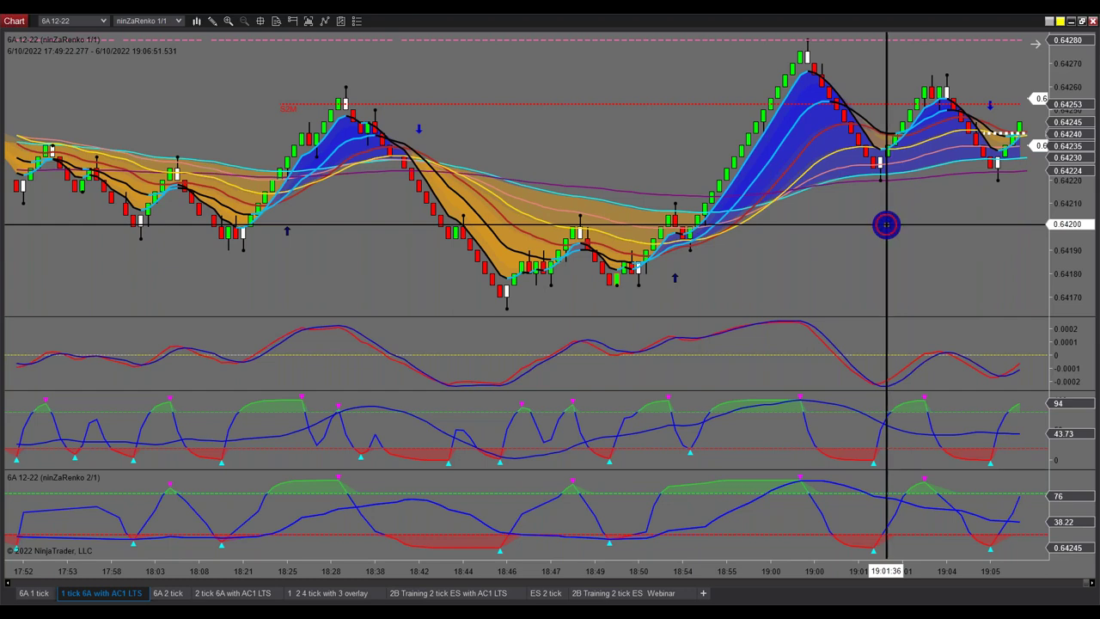
click(1003, 236)
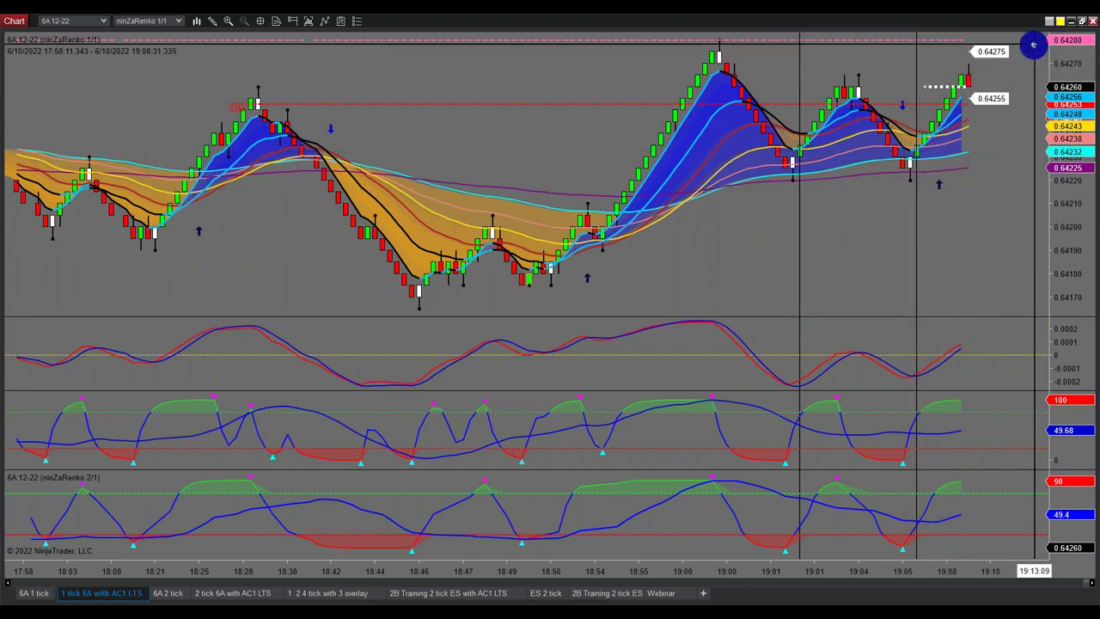
Restore the 1 tick 6A chart to its smaller window and change the cursor mode in the 6A 2 tick chart
click(1081, 20)
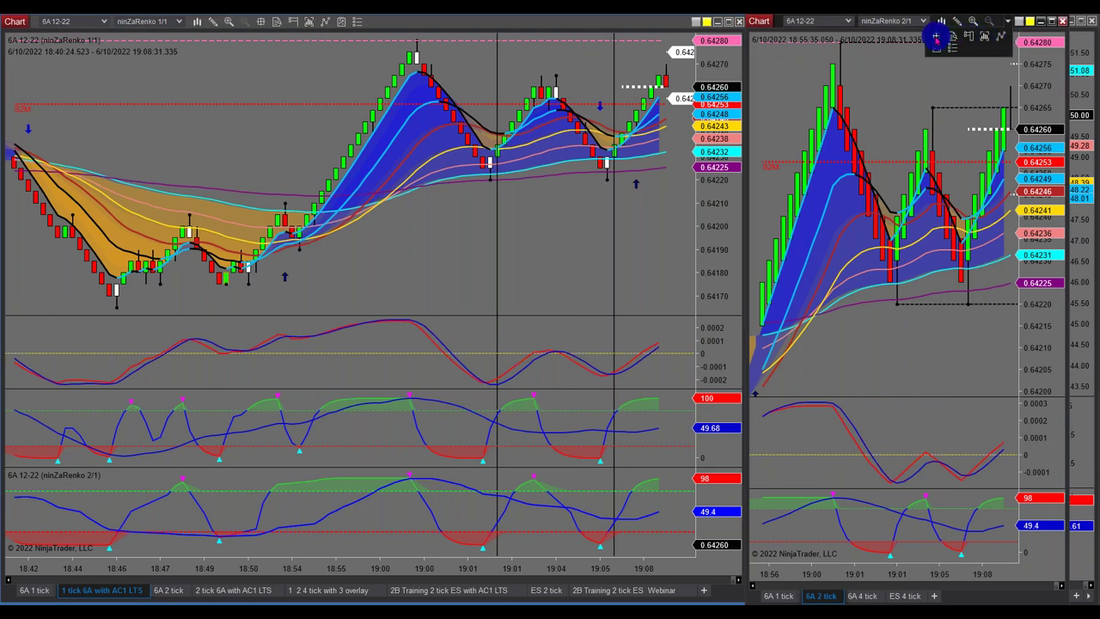
click(936, 35)
click(943, 64)
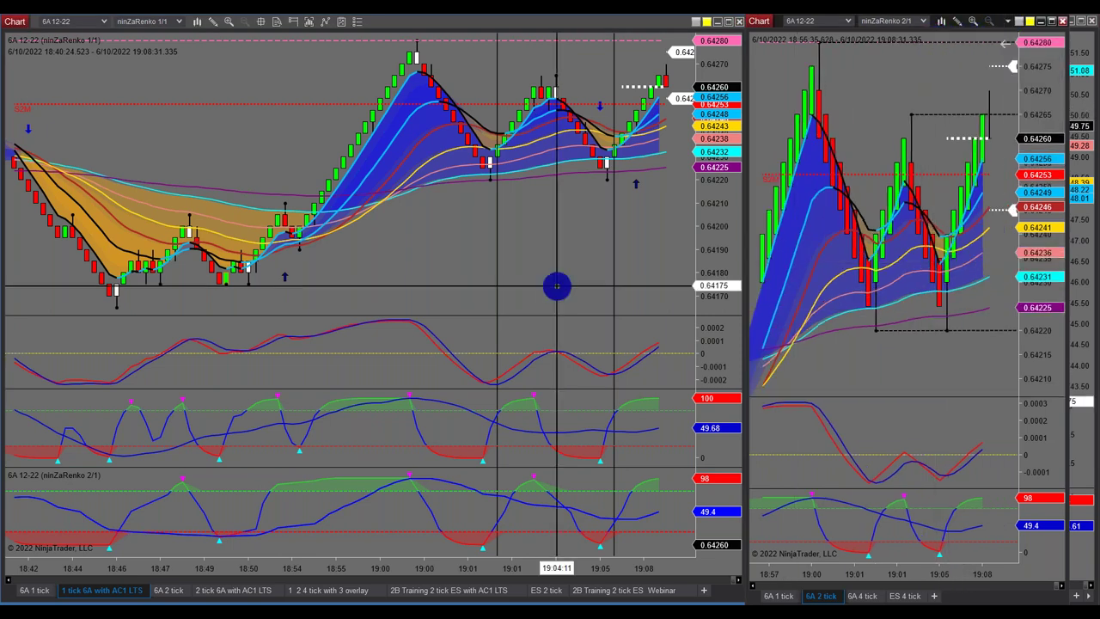
scroll(555, 287, down, 1)
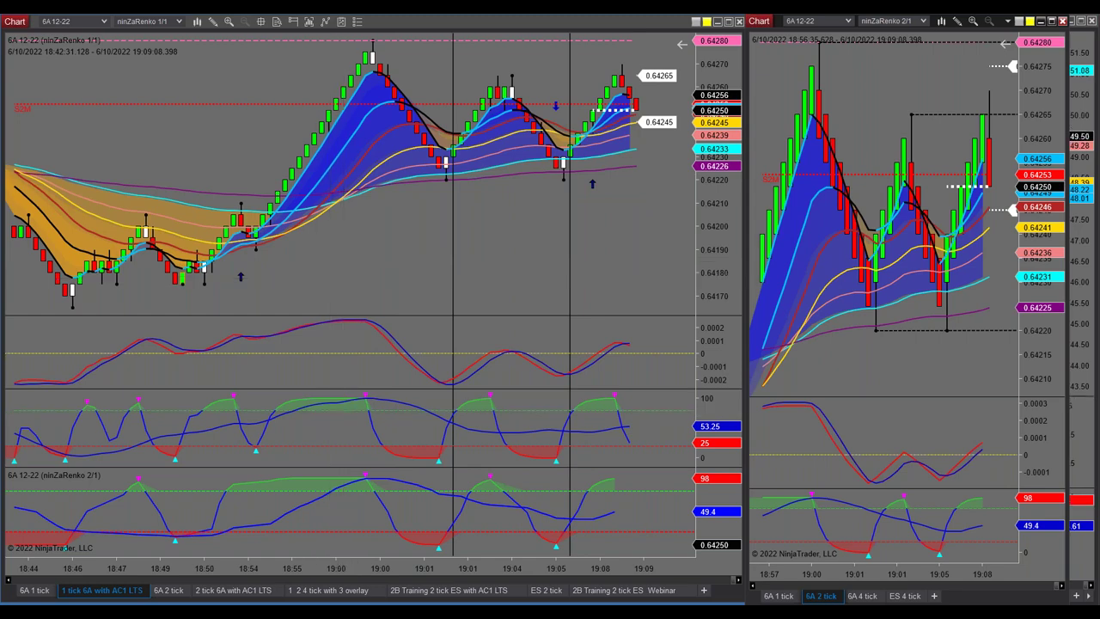
Show the 6A 2 tick chart in the main window beside the 6A 4 tick chart, and narrow the second window slightly
click(169, 590)
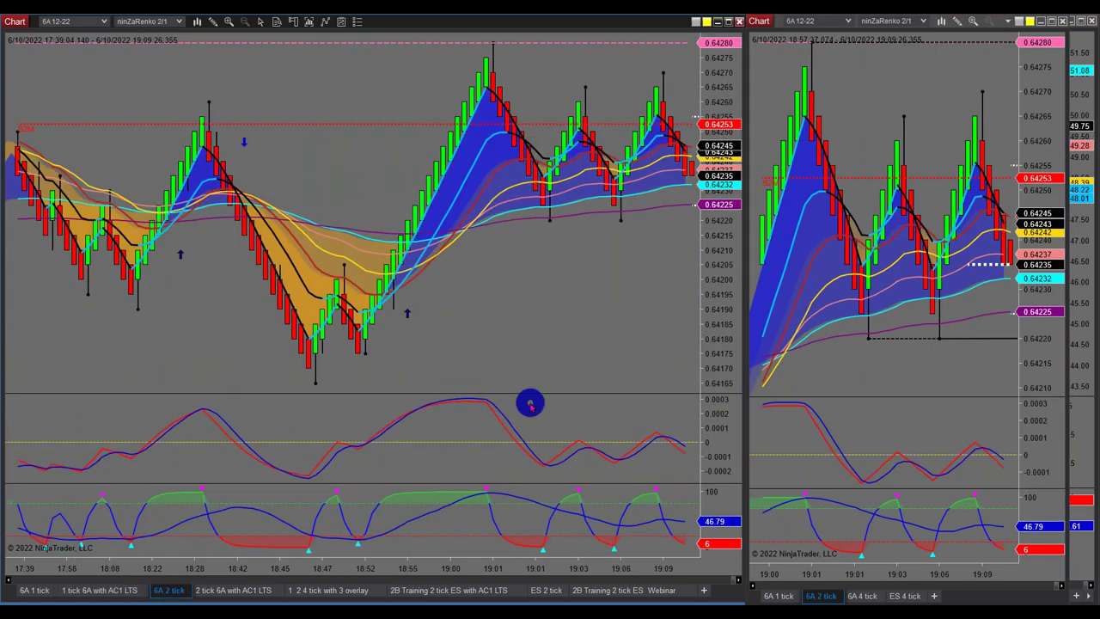
key(ctrl+Tab)
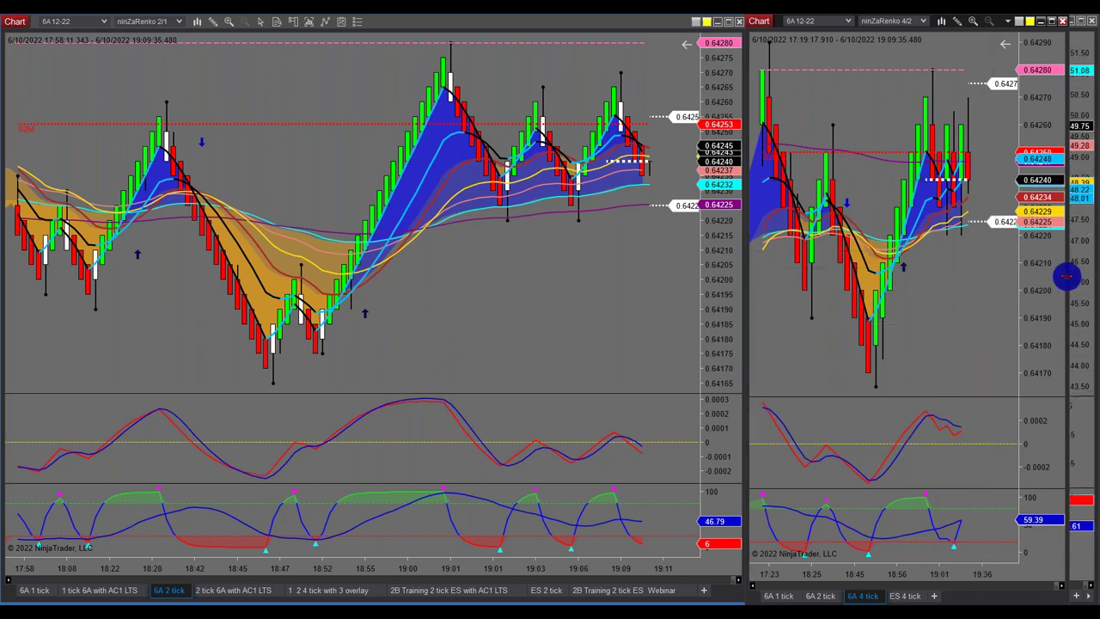
mouse_move(1065, 276)
mouse_down()
mouse_move(1017, 273)
mouse_move(1056, 277)
mouse_up()
drag(1009, 215, 931, 159)
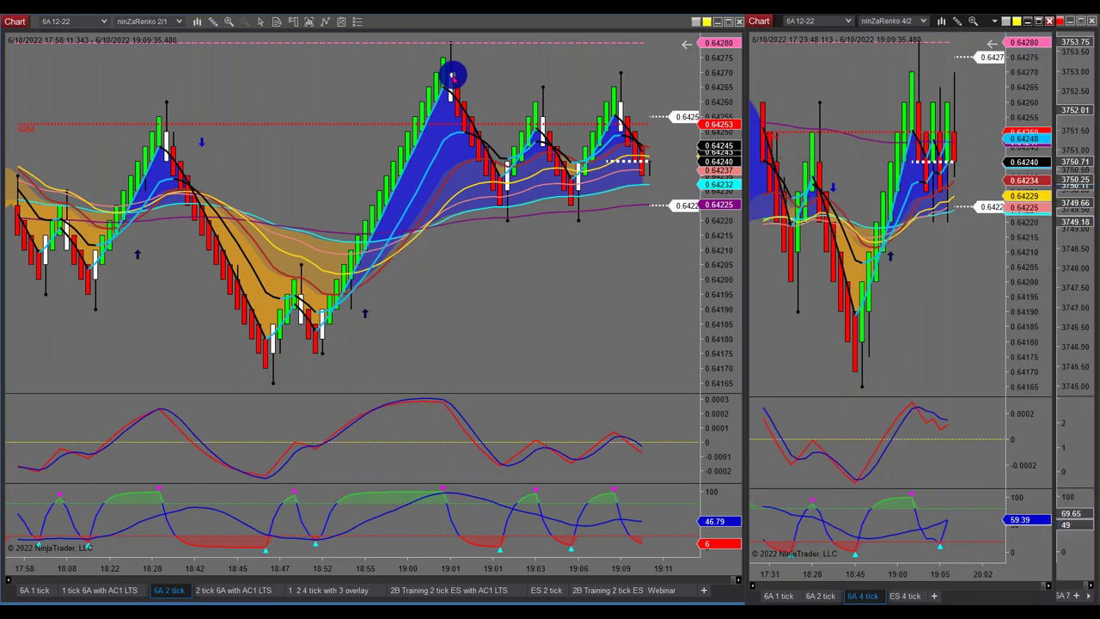
Maximize the 6A 4 tick chart and review its pivot levels and swings back to about 11:52
click(1040, 22)
drag(1009, 78, 879, 199)
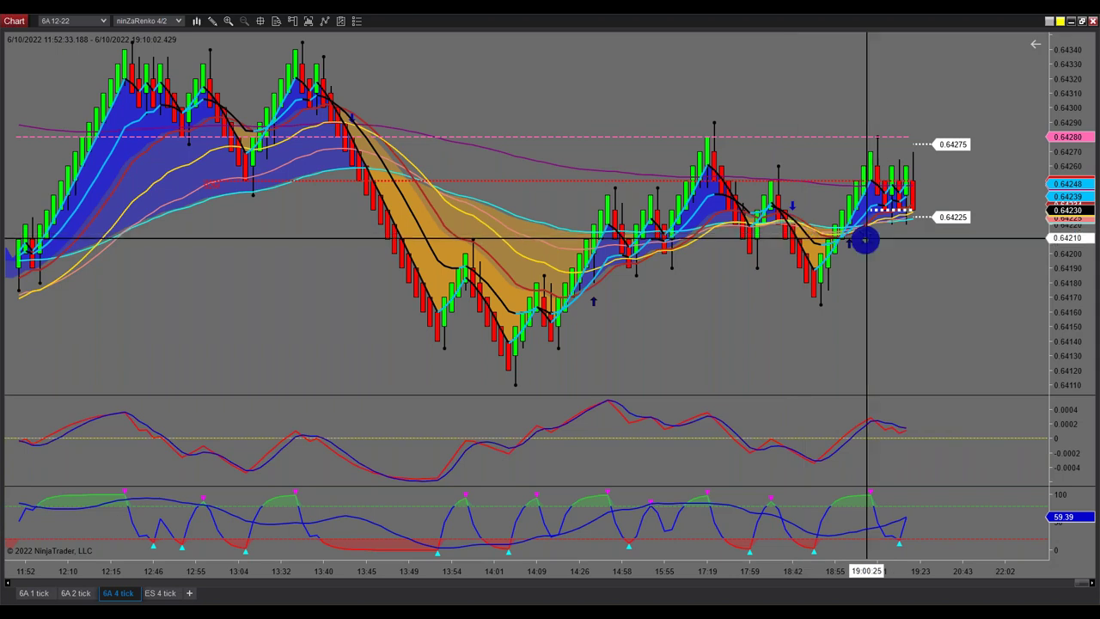
click(902, 180)
click(710, 181)
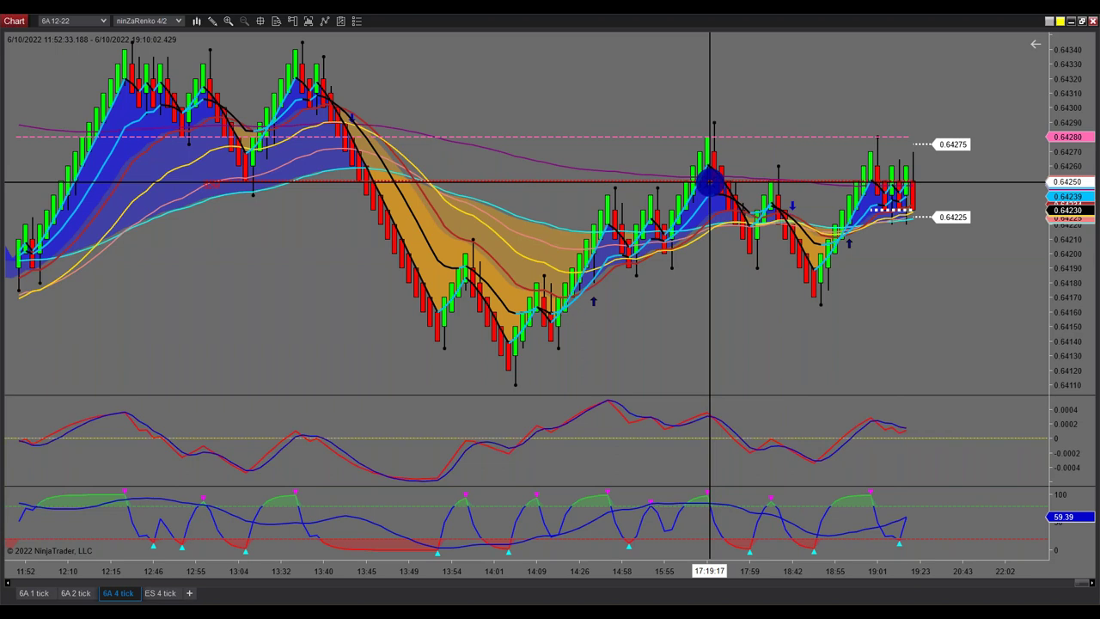
mouse_move(710, 181)
mouse_down()
mouse_move(896, 196)
mouse_move(916, 180)
mouse_move(865, 194)
mouse_move(817, 255)
mouse_move(896, 352)
mouse_move(874, 352)
mouse_up()
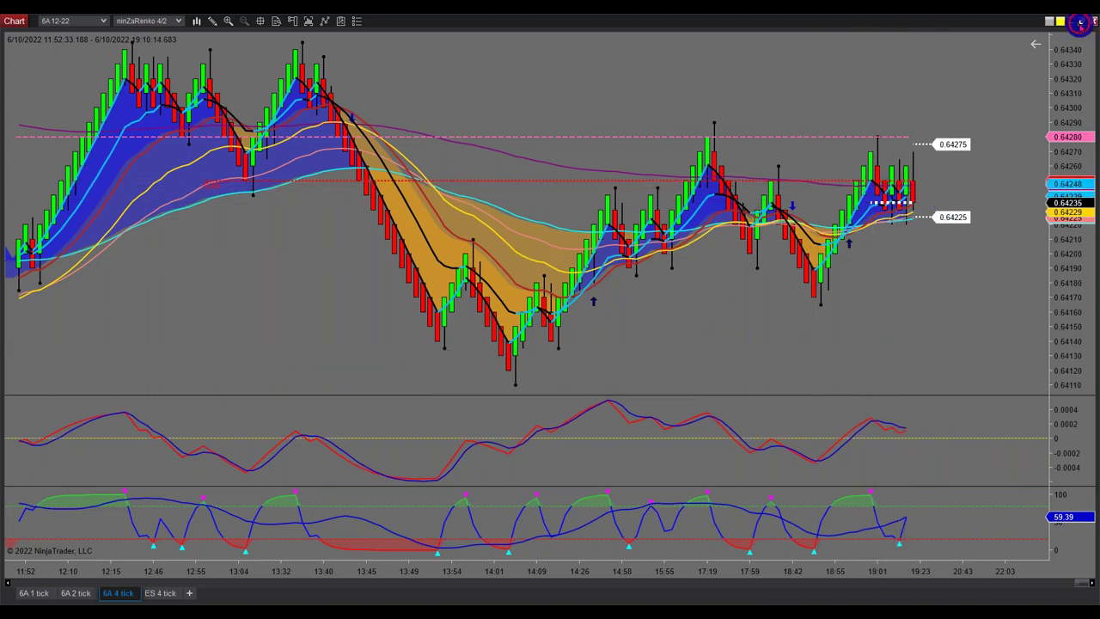
Restore the 6A 4 tick chart and resize the chart windows so three charts sit side by side
click(1081, 21)
drag(1057, 197, 658, 332)
drag(749, 346, 664, 358)
drag(1054, 341, 948, 353)
drag(985, 358, 954, 361)
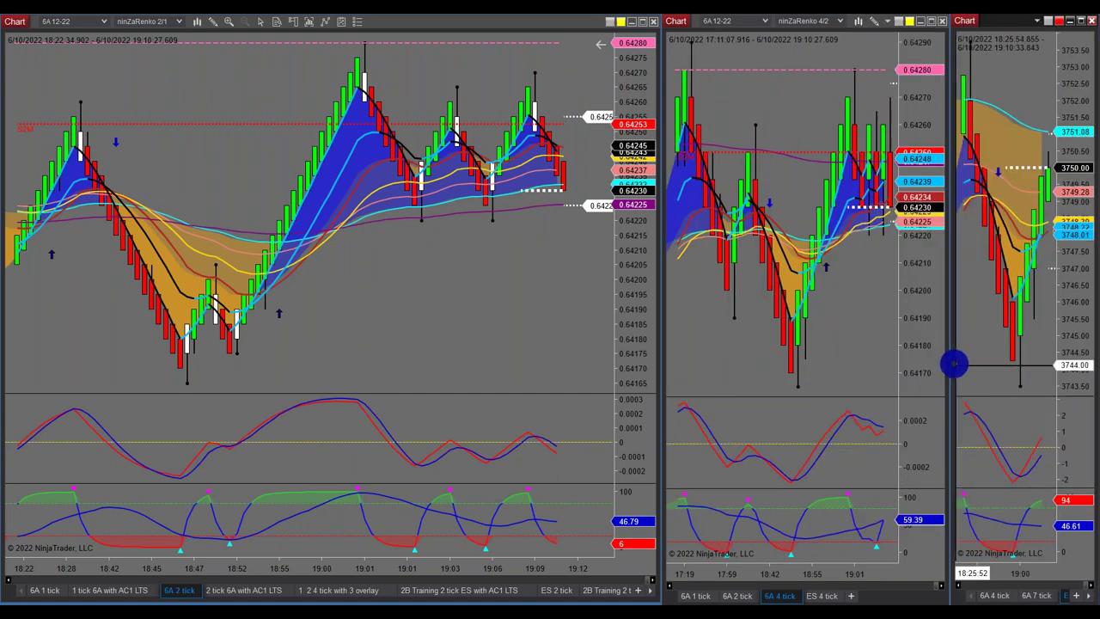
Show the 6A 4 tick chart in the third window, maximize it and examine its trends back to about 11:30
click(997, 595)
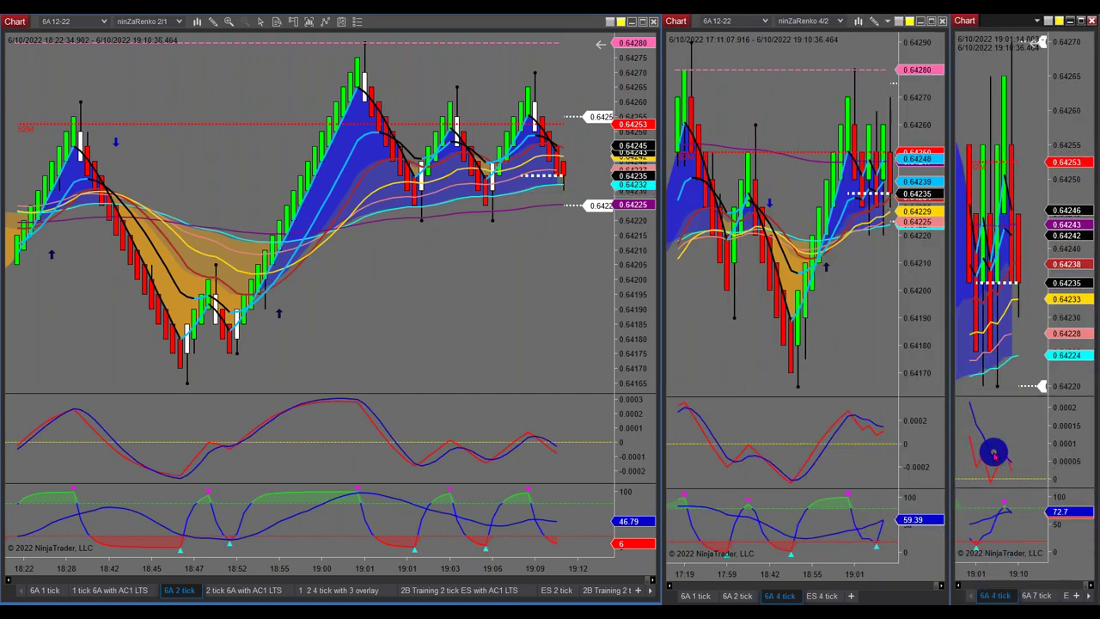
middle_click(757, 312)
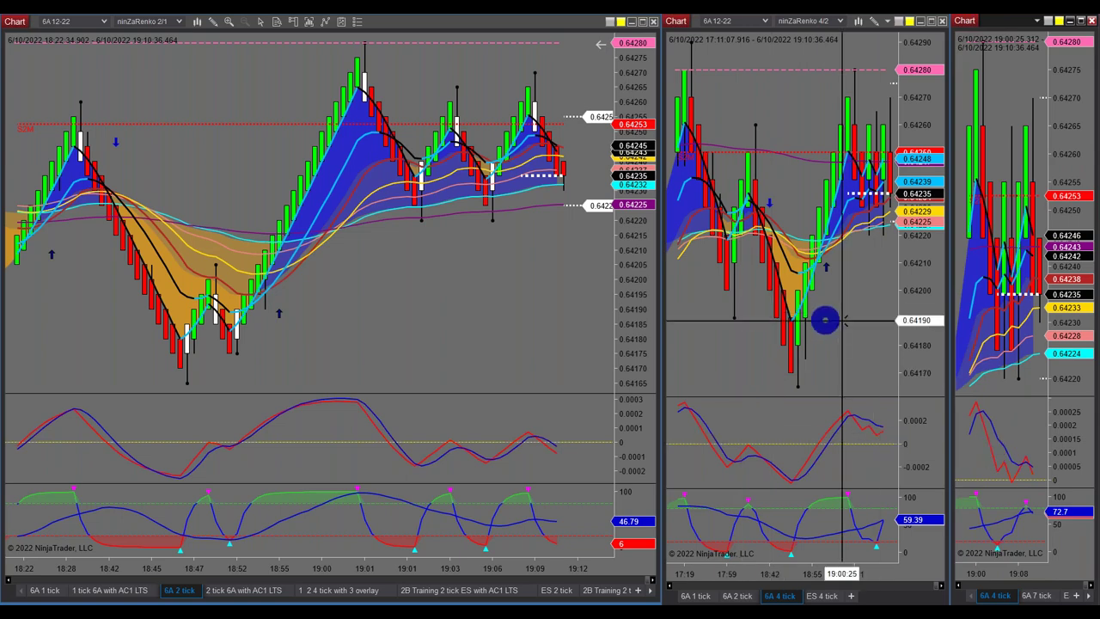
click(1079, 24)
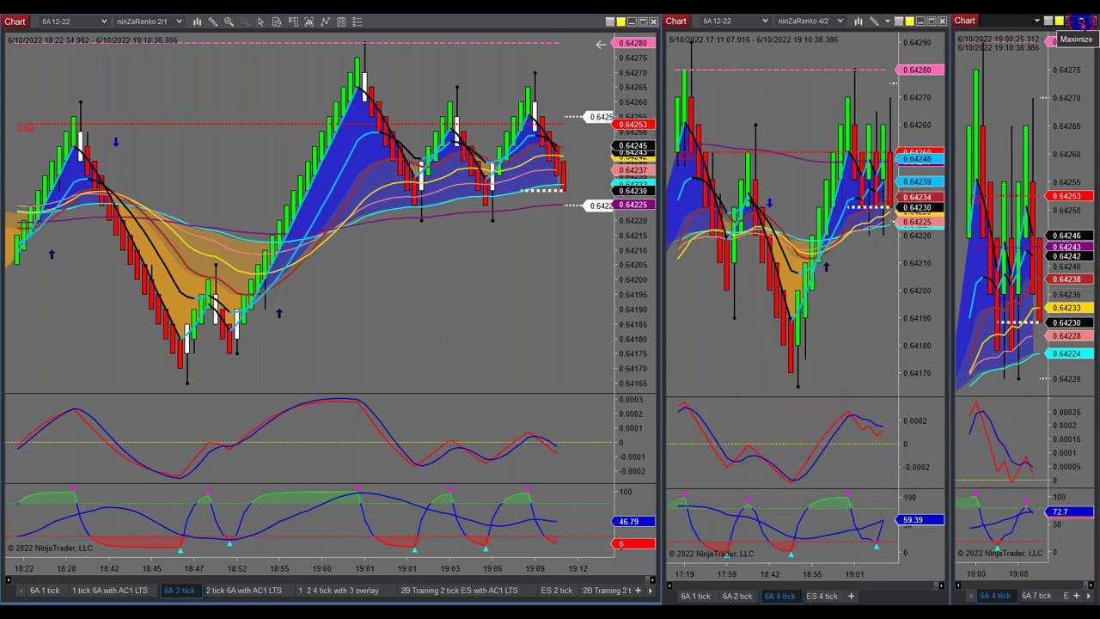
click(1082, 23)
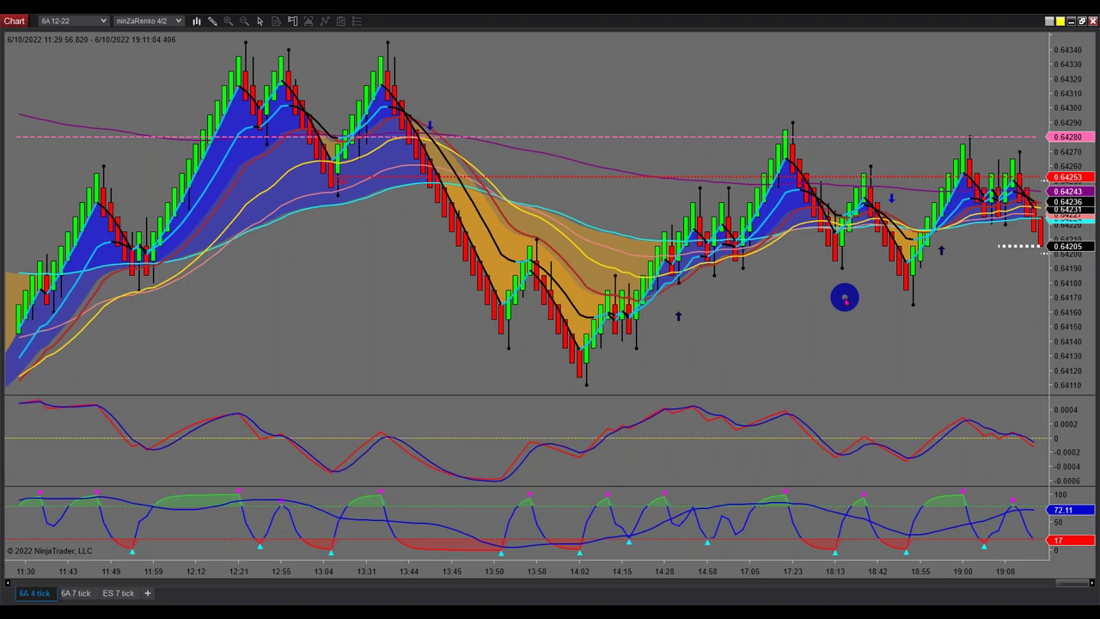
scroll(727, 312, down, 1)
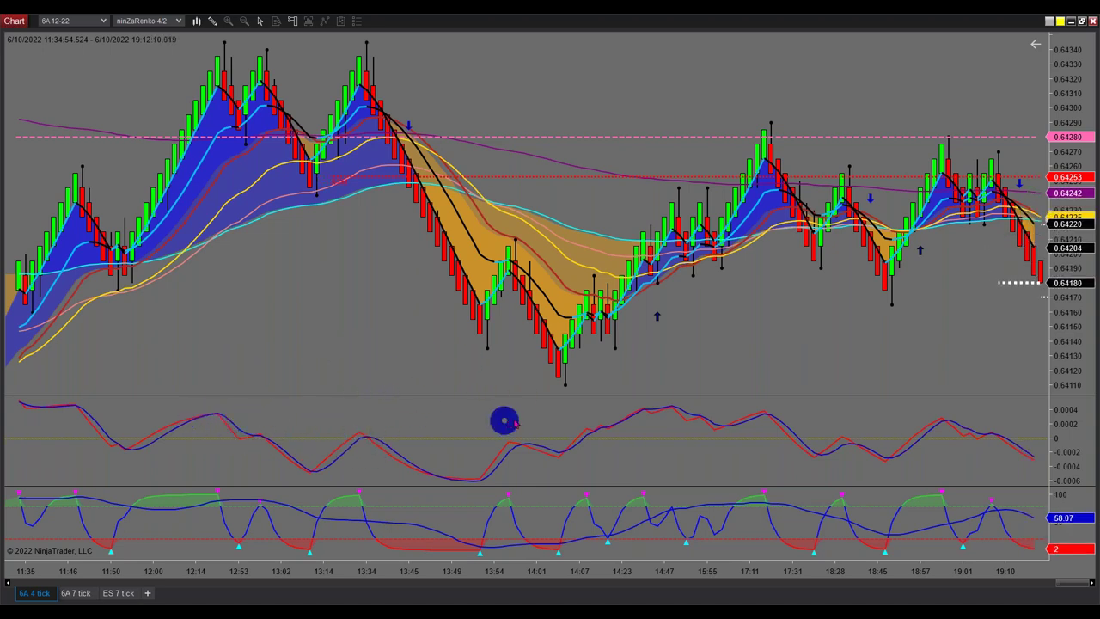
click(1032, 46)
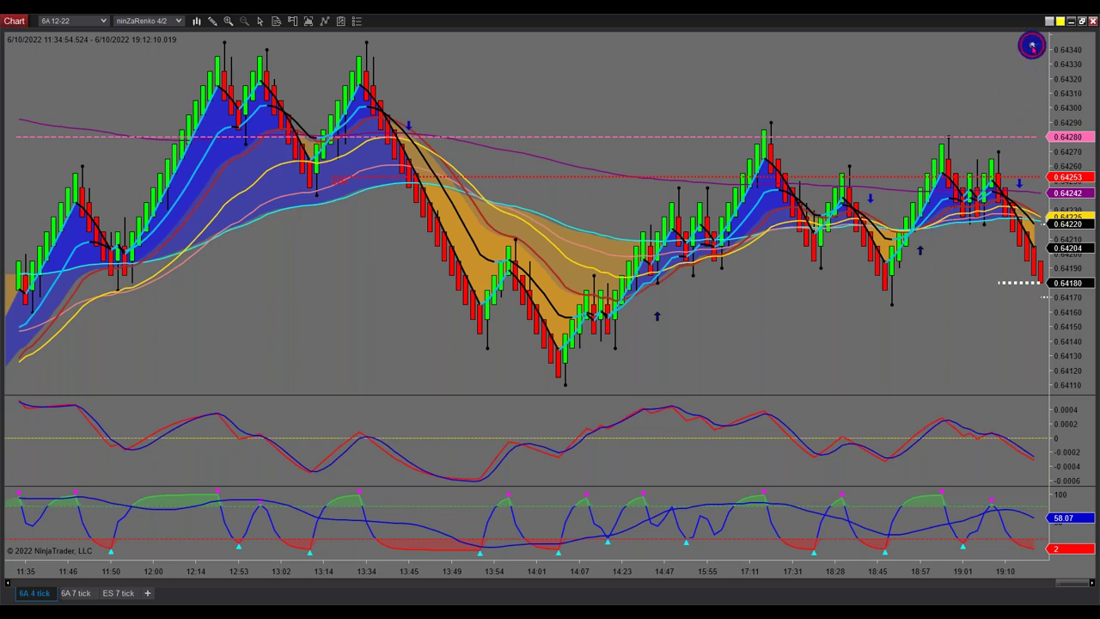
Restore the third chart window, slightly widen the 6A 2 tick window and review the latest 6A bars across the charts
click(1083, 22)
scroll(567, 356, up, 3)
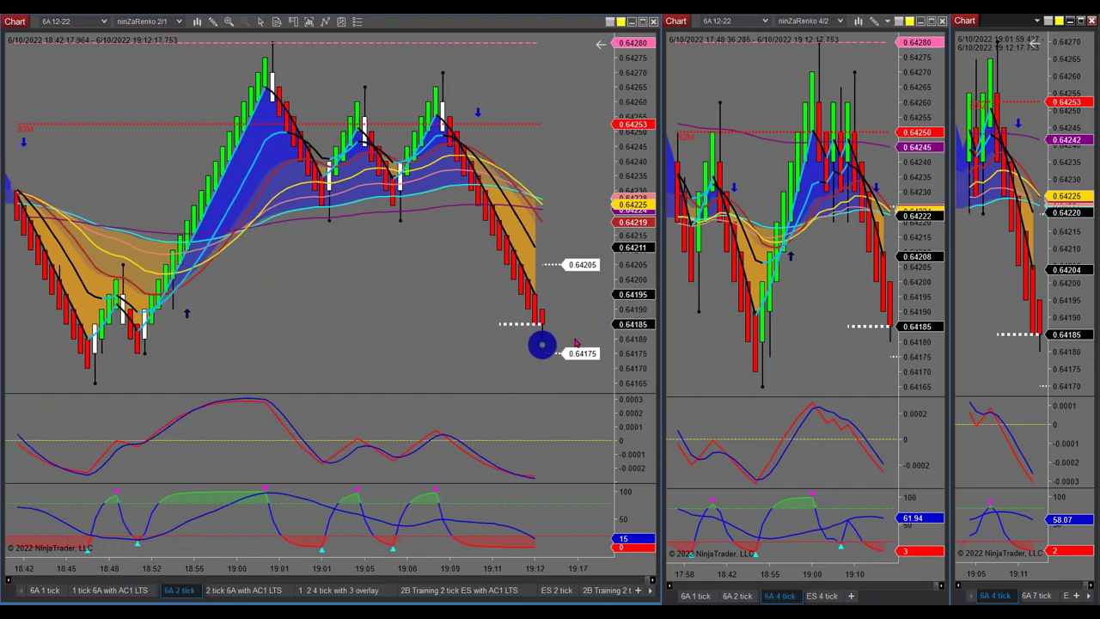
drag(660, 387, 661, 387)
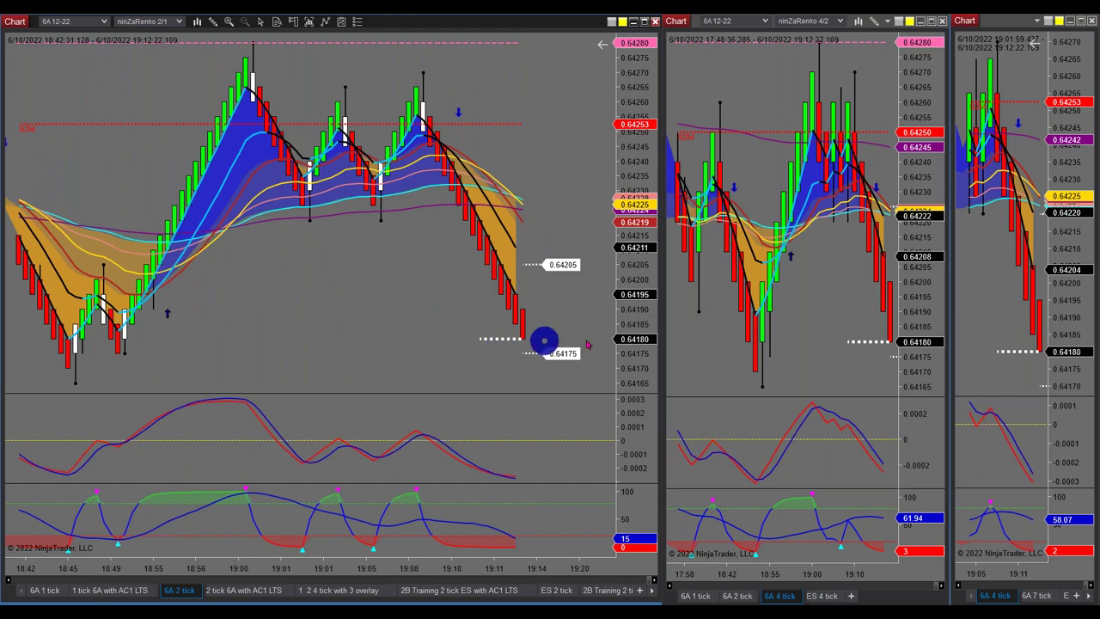
middle_click(782, 348)
scroll(782, 347, up, 2)
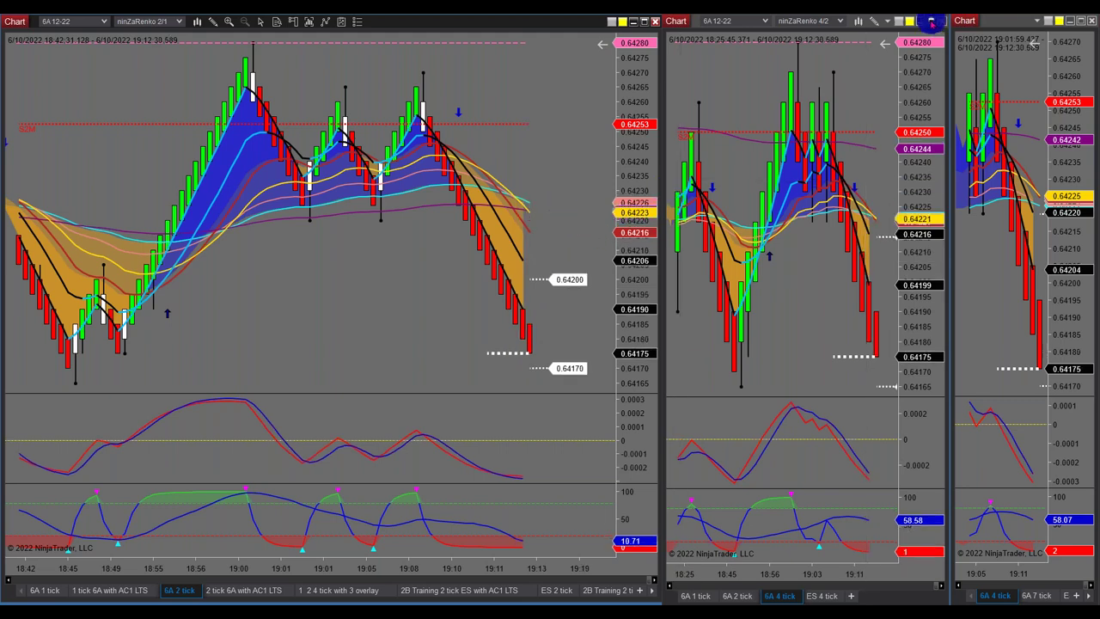
Maximize the 6A 4 tick chart and make its SwingRays2b indicator visible
click(932, 22)
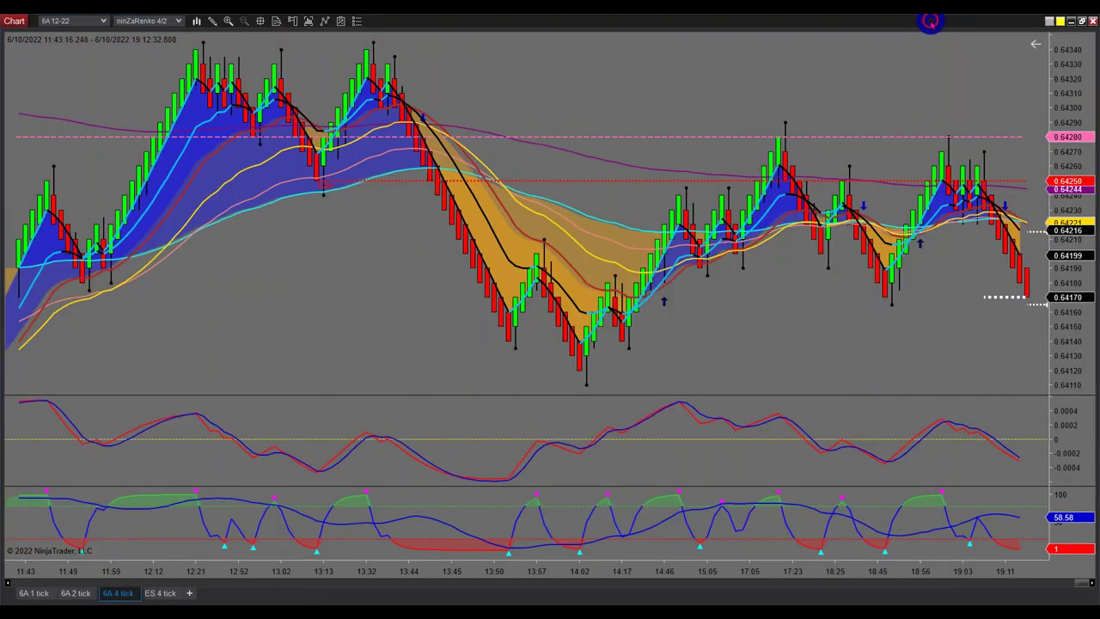
scroll(820, 314, down, 3)
right_click(710, 357)
click(747, 102)
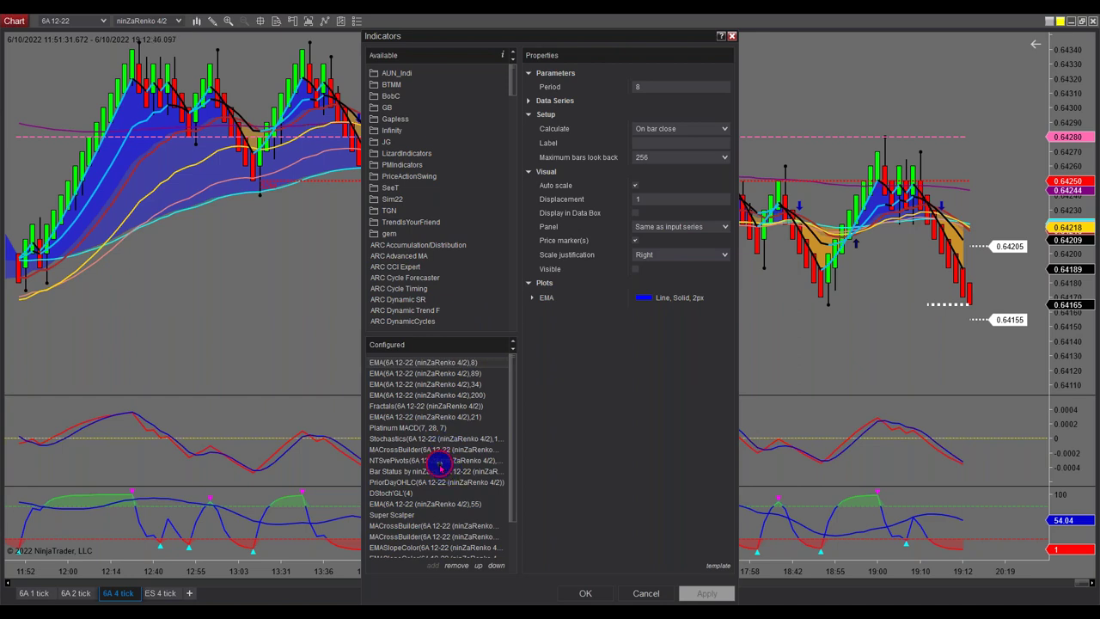
click(437, 462)
scroll(434, 499, down, 2)
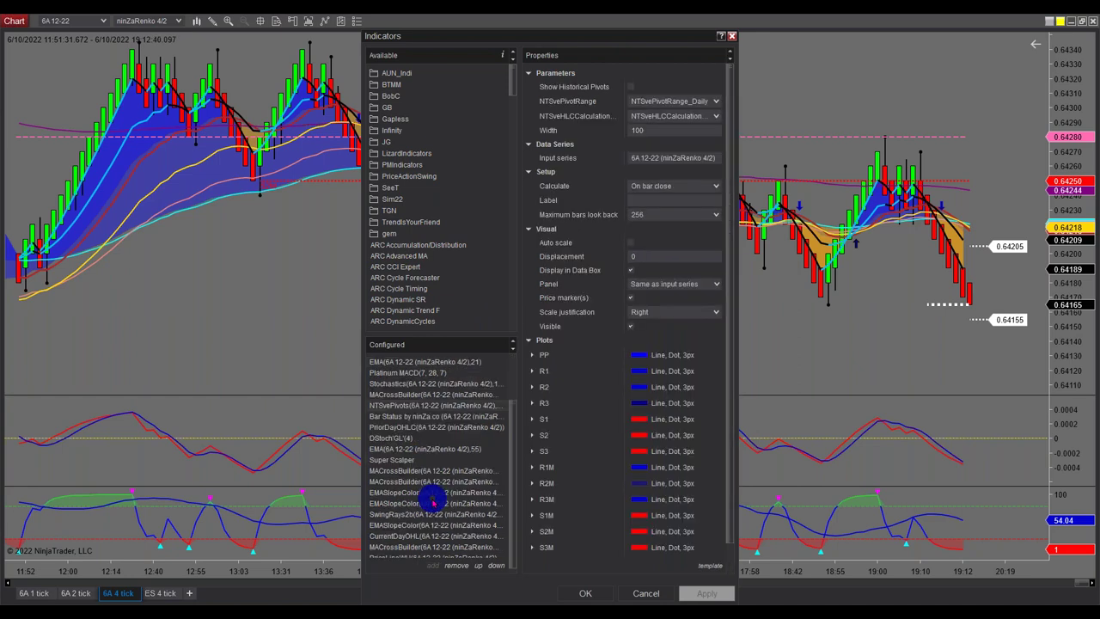
click(433, 514)
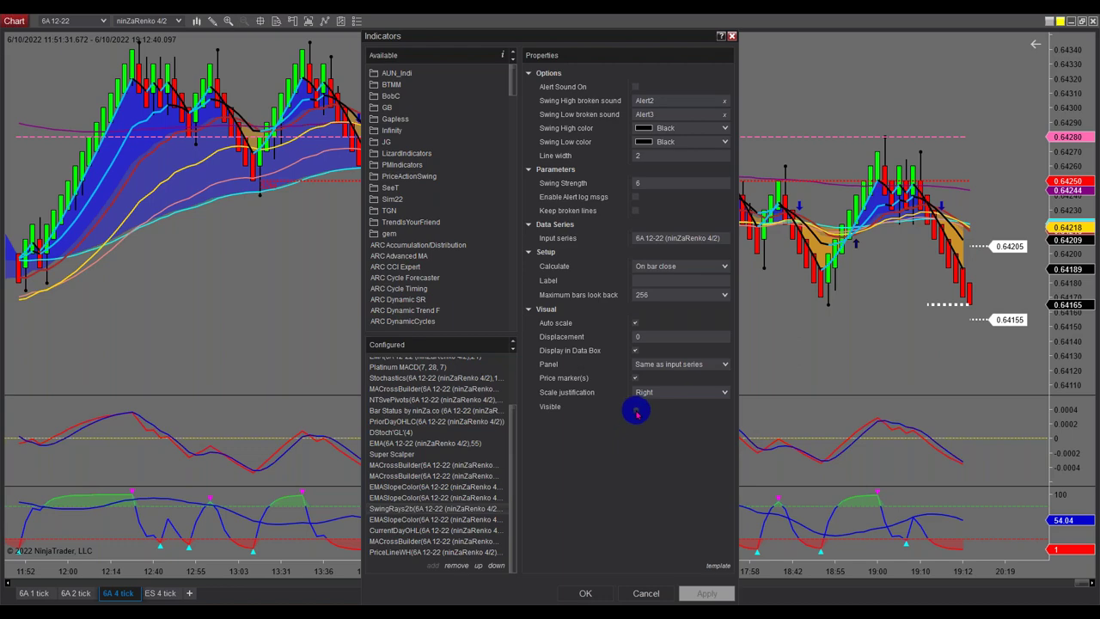
click(585, 593)
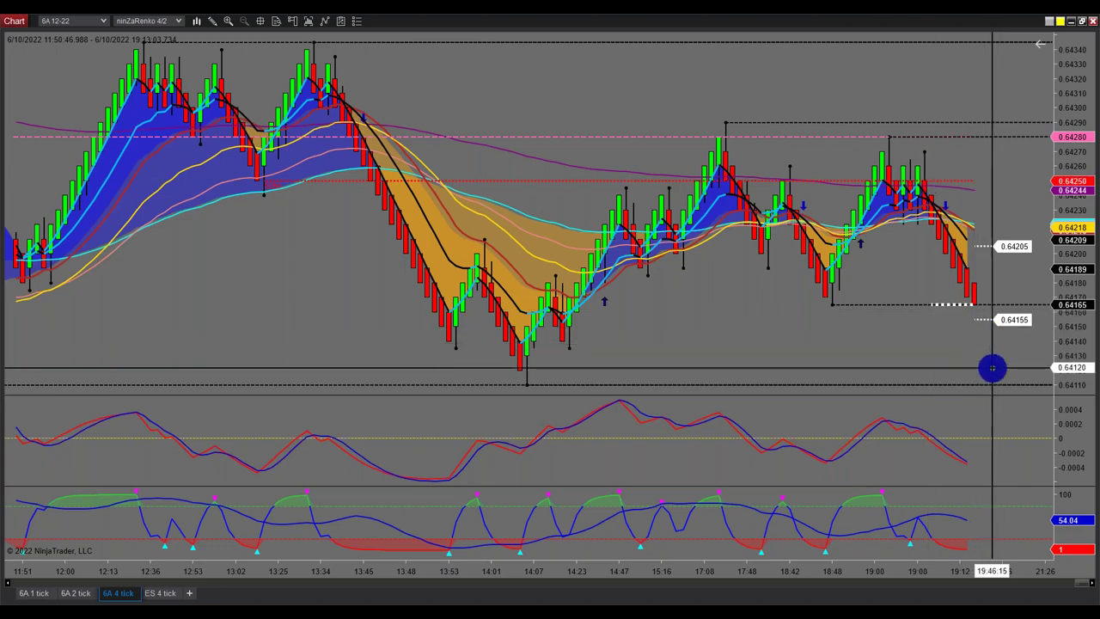
Restore the 6A 4 tick chart and widen its window over most of the third chart window
scroll(991, 368, down, 2)
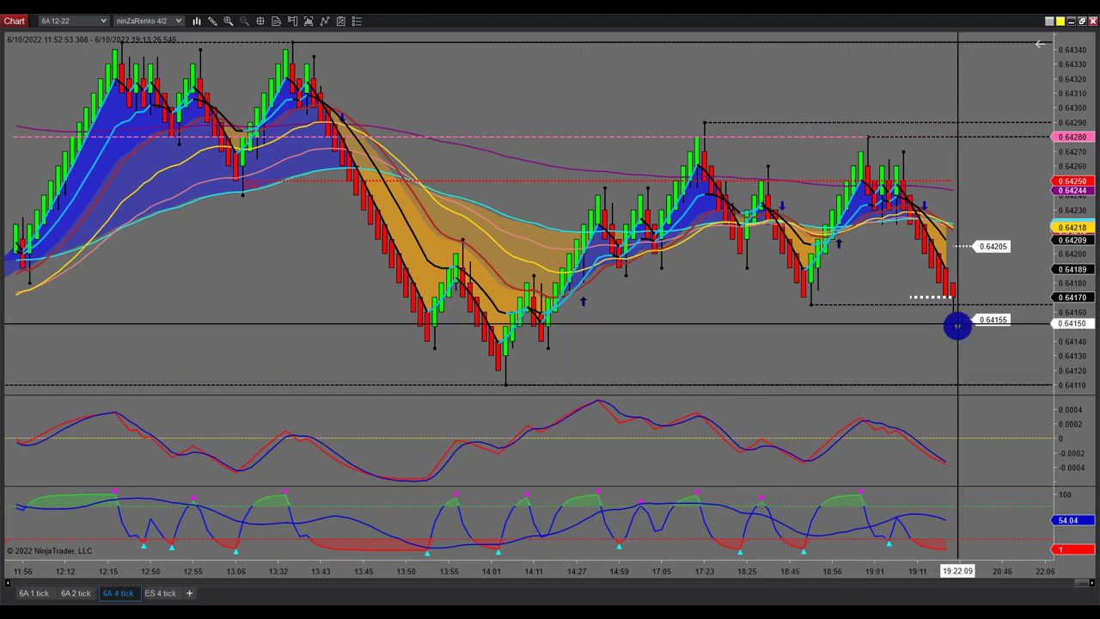
click(1080, 21)
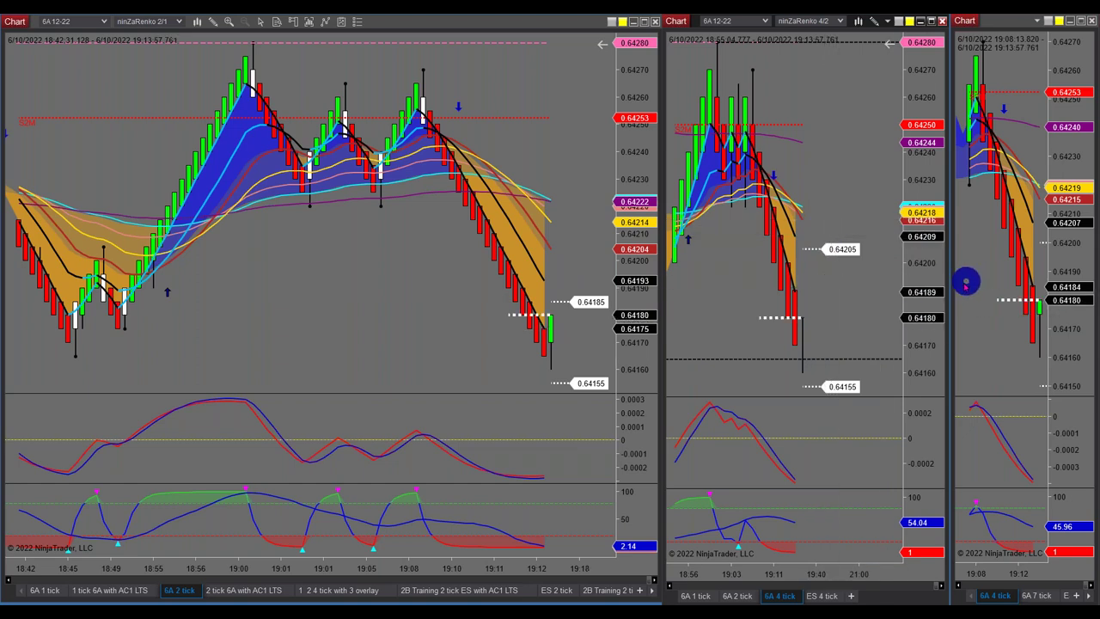
drag(947, 296, 1071, 297)
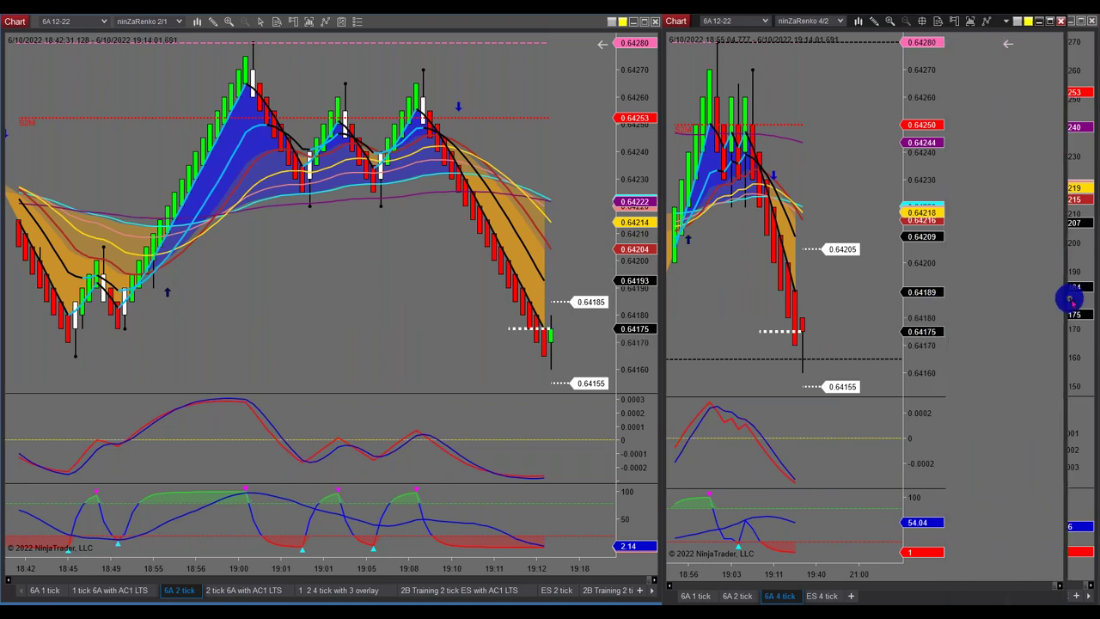
double_click(1071, 297)
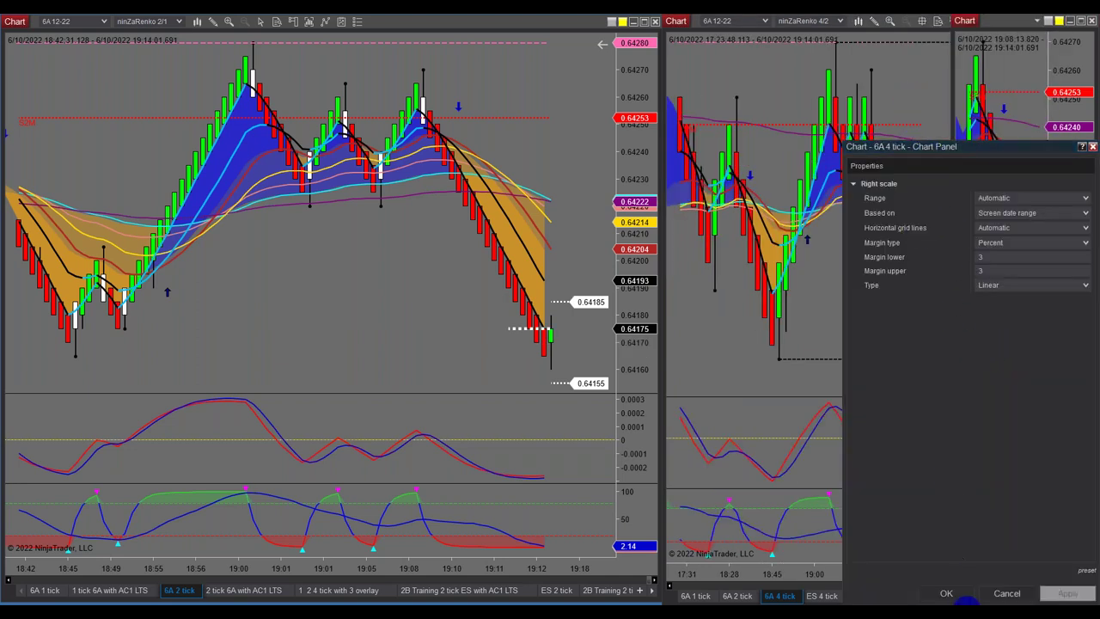
click(1010, 593)
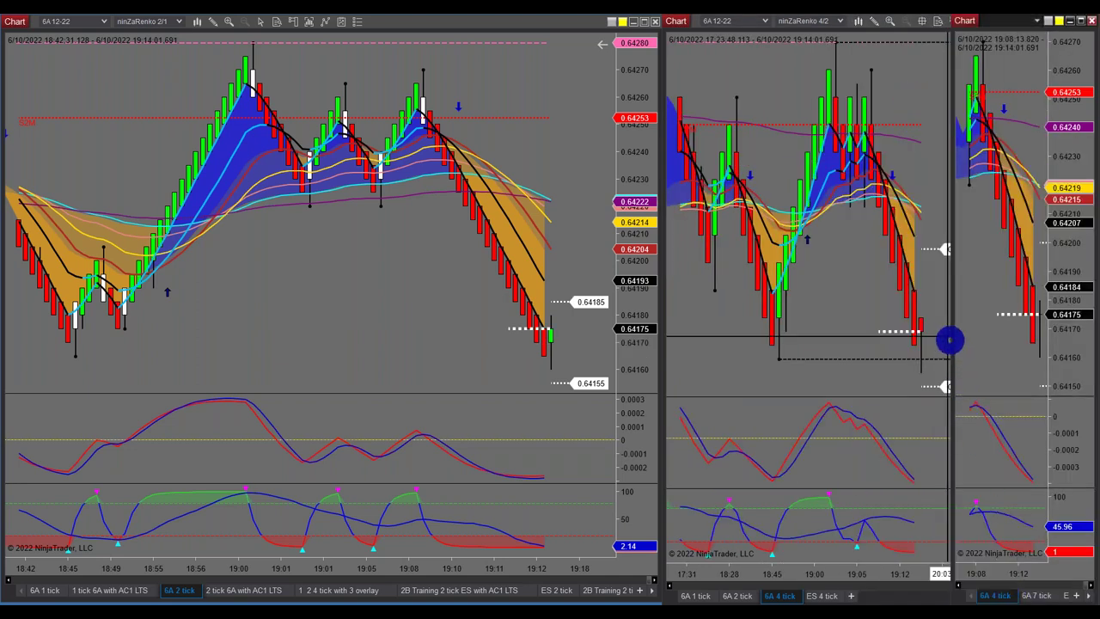
middle_click(956, 334)
scroll(1042, 351, up, 2)
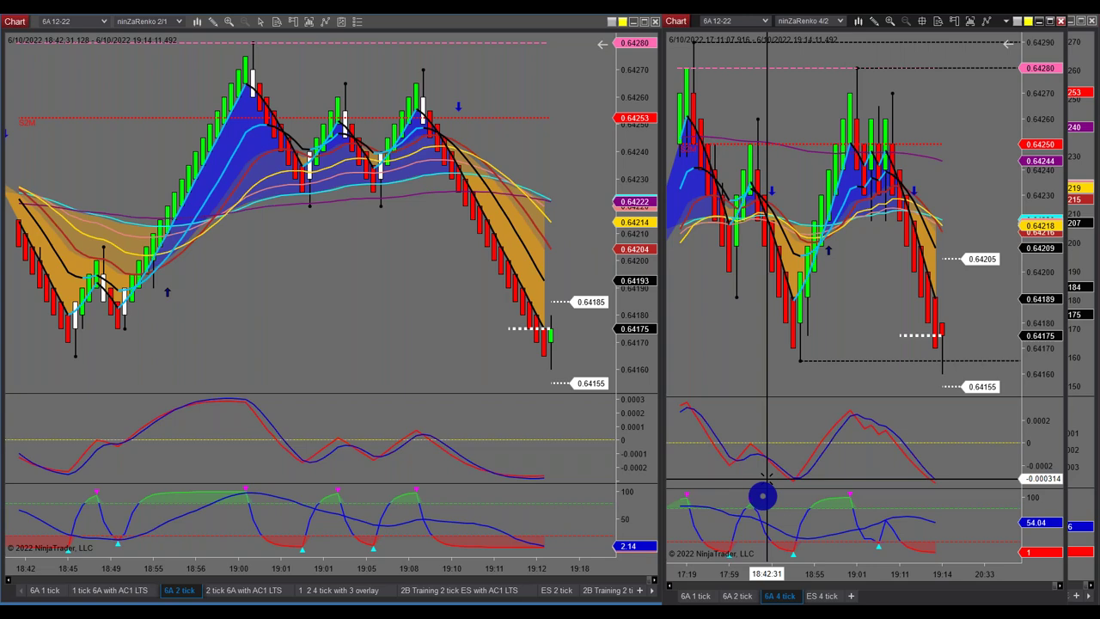
Examine the swing highs and lows on the 6A 4 tick chart, first maximized and then beside the 6A 2 tick chart
click(1050, 22)
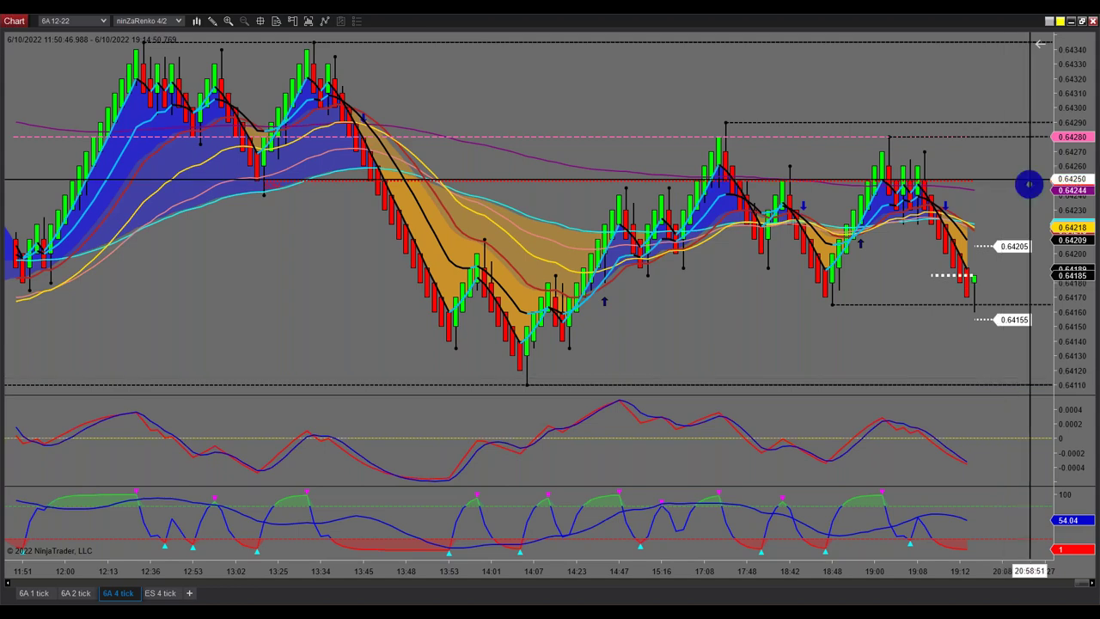
click(1081, 22)
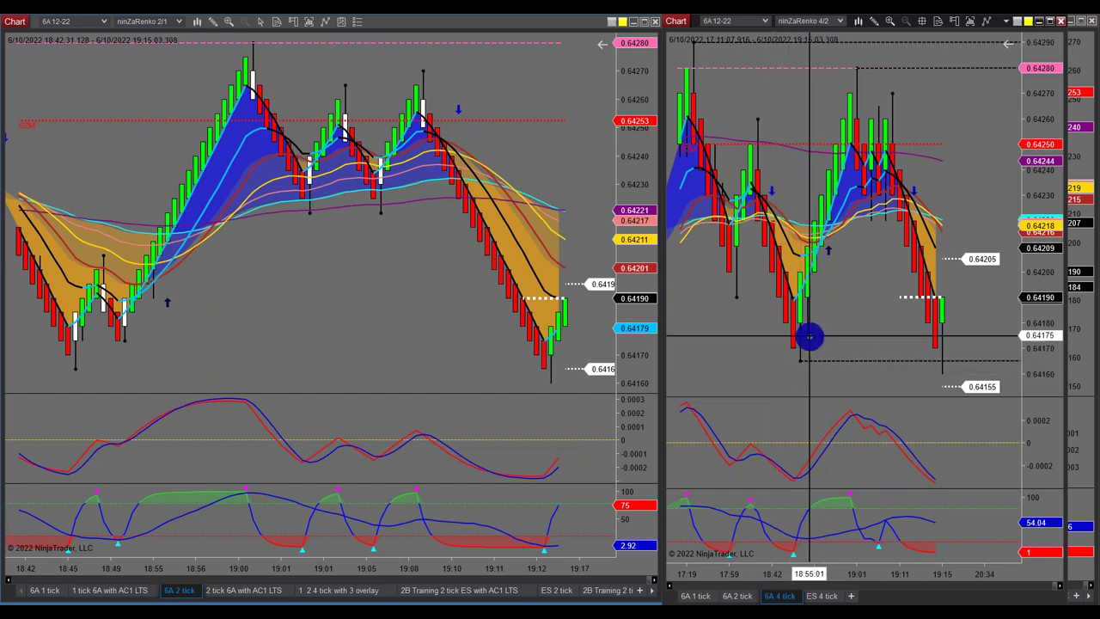
scroll(782, 351, up, 2)
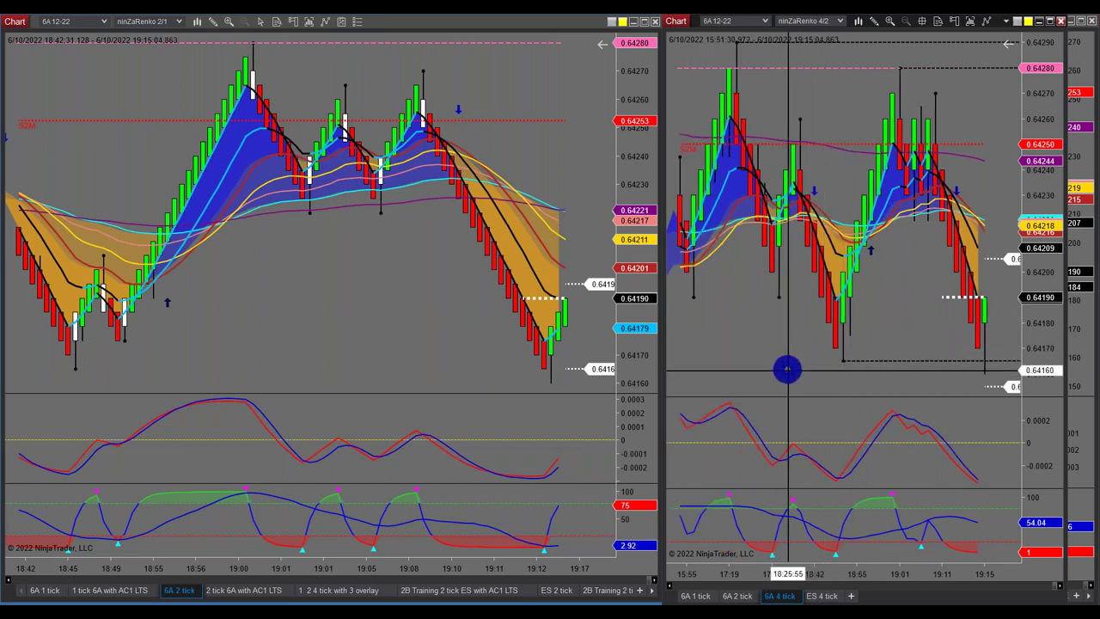
drag(857, 364, 471, 162)
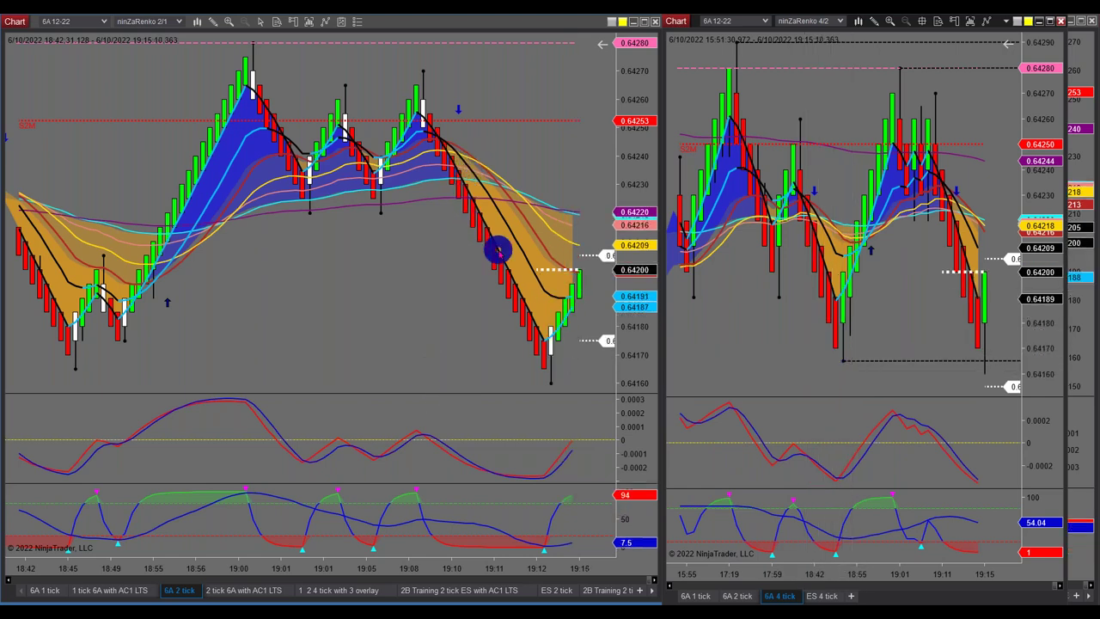
mouse_move(544, 199)
mouse_down()
mouse_move(558, 184)
mouse_move(482, 344)
mouse_move(364, 319)
mouse_move(483, 218)
mouse_move(403, 339)
mouse_move(315, 347)
mouse_move(552, 389)
mouse_move(661, 383)
mouse_move(925, 364)
mouse_move(992, 309)
mouse_move(875, 333)
mouse_up()
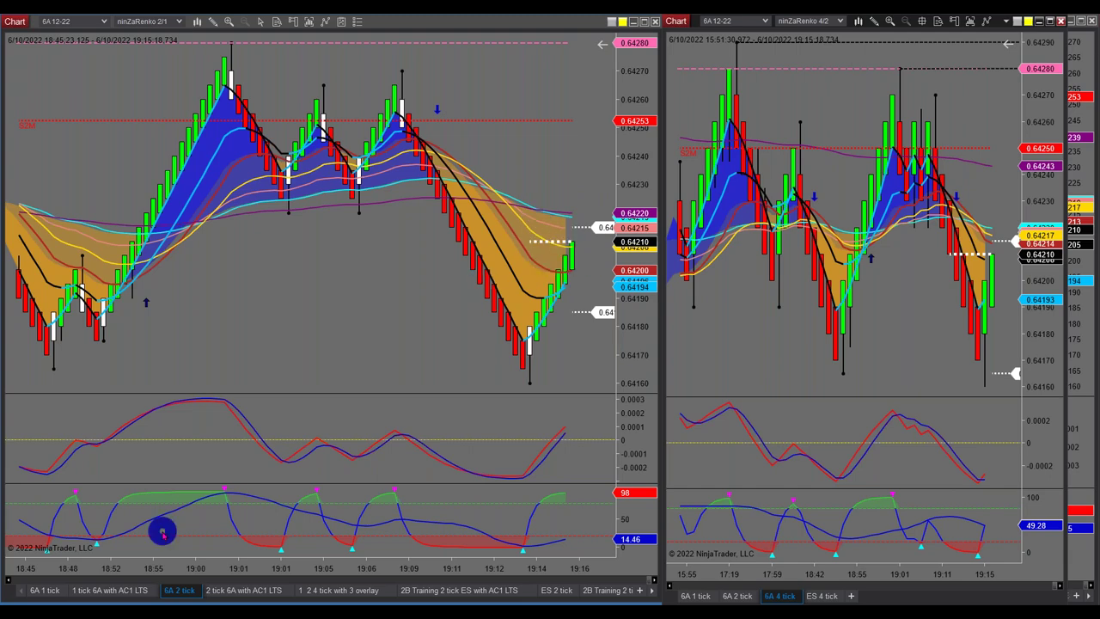
Show the 6A 1 tick chart in the first window and the 6A 2 tick in the second, and compare their latest bars
click(43, 589)
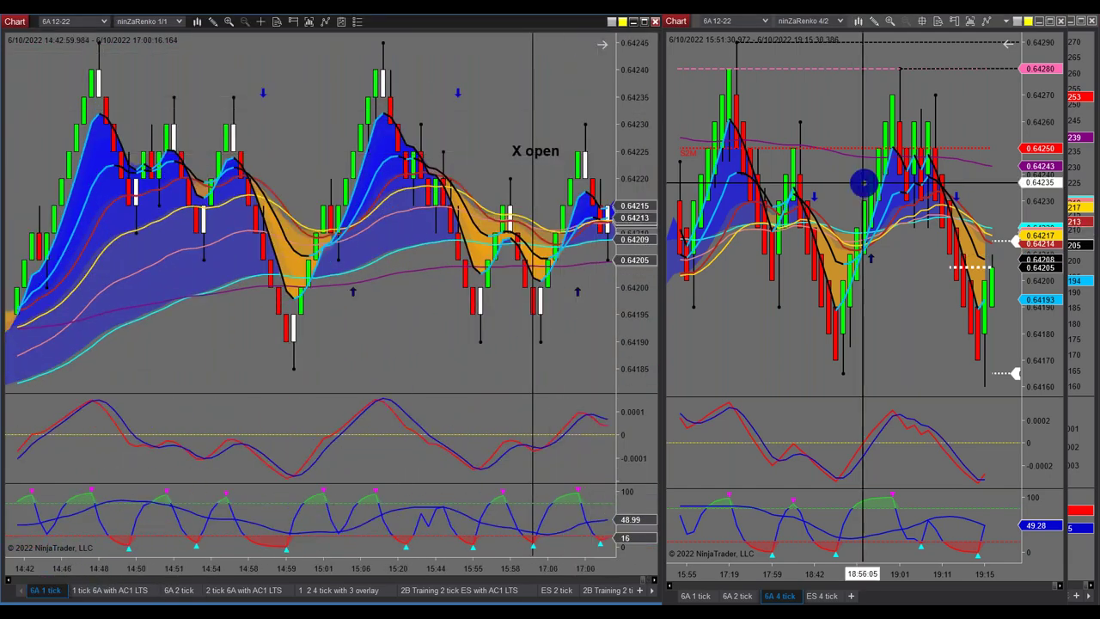
click(747, 593)
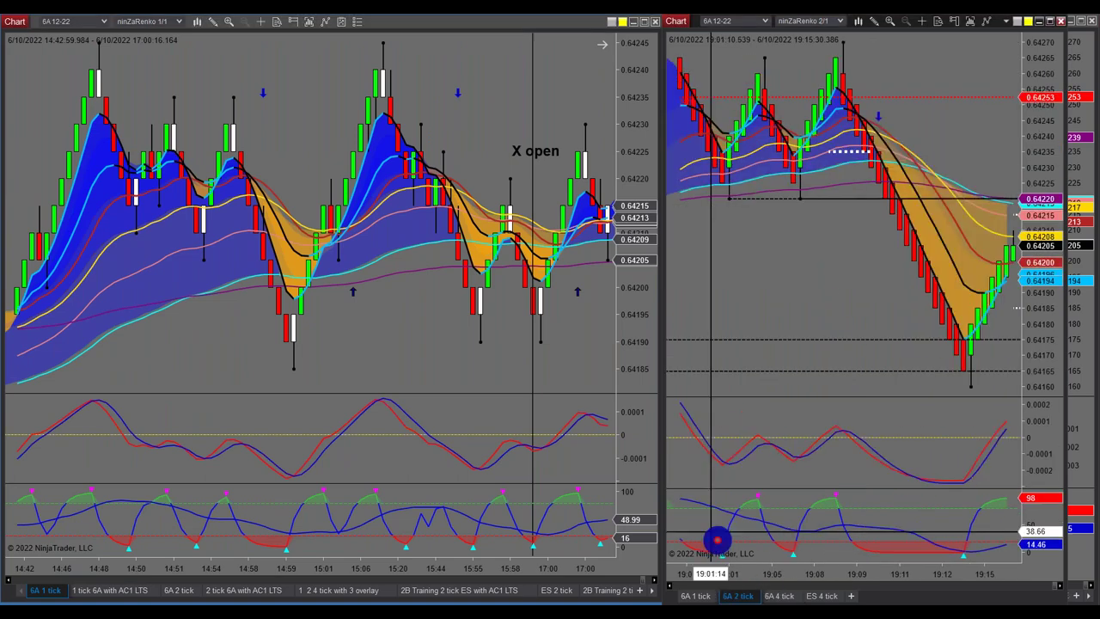
scroll(529, 378, down, 3)
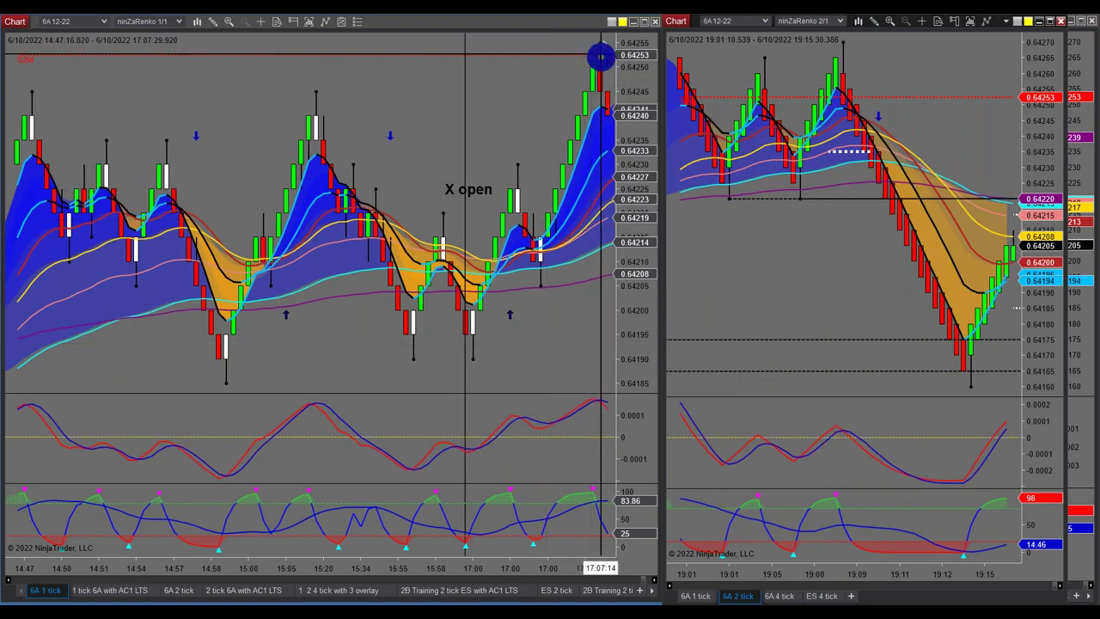
click(602, 45)
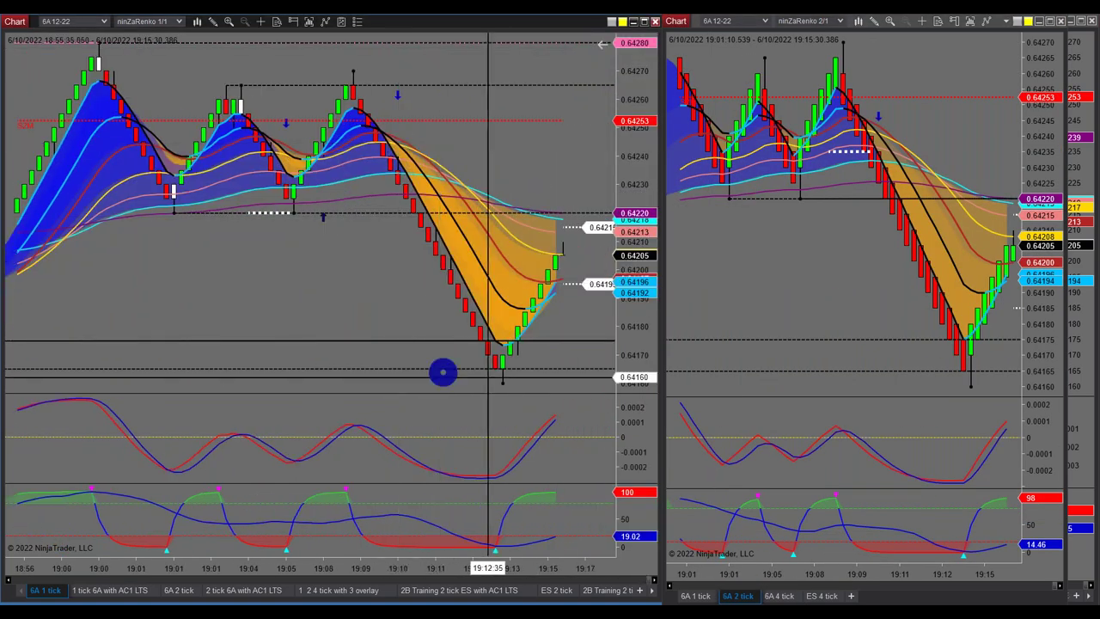
right_click(307, 300)
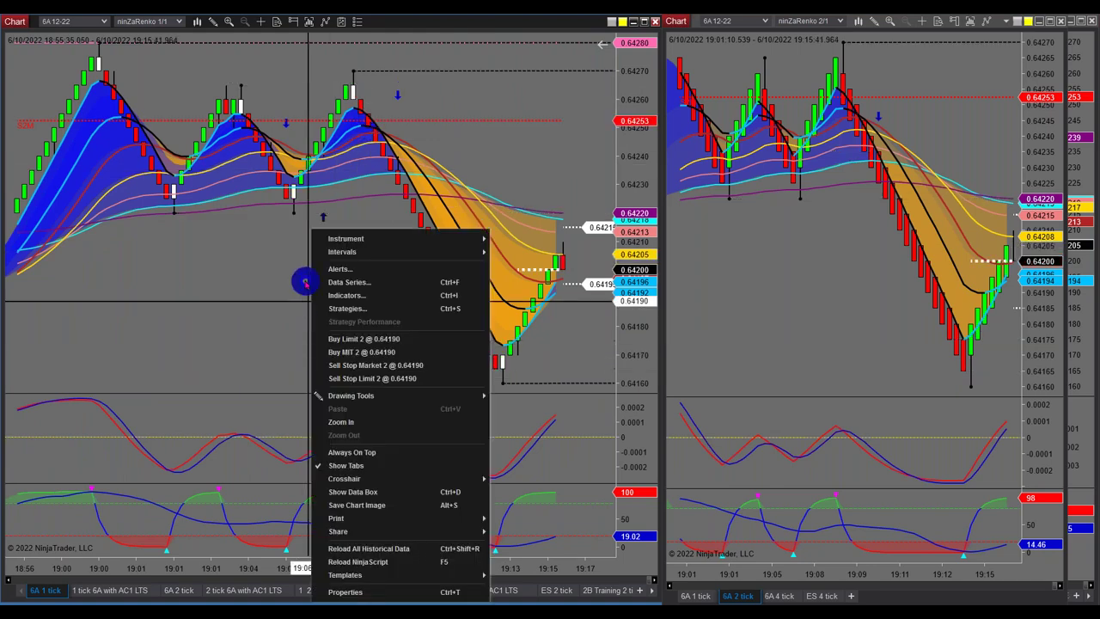
click(596, 361)
drag(928, 344, 765, 355)
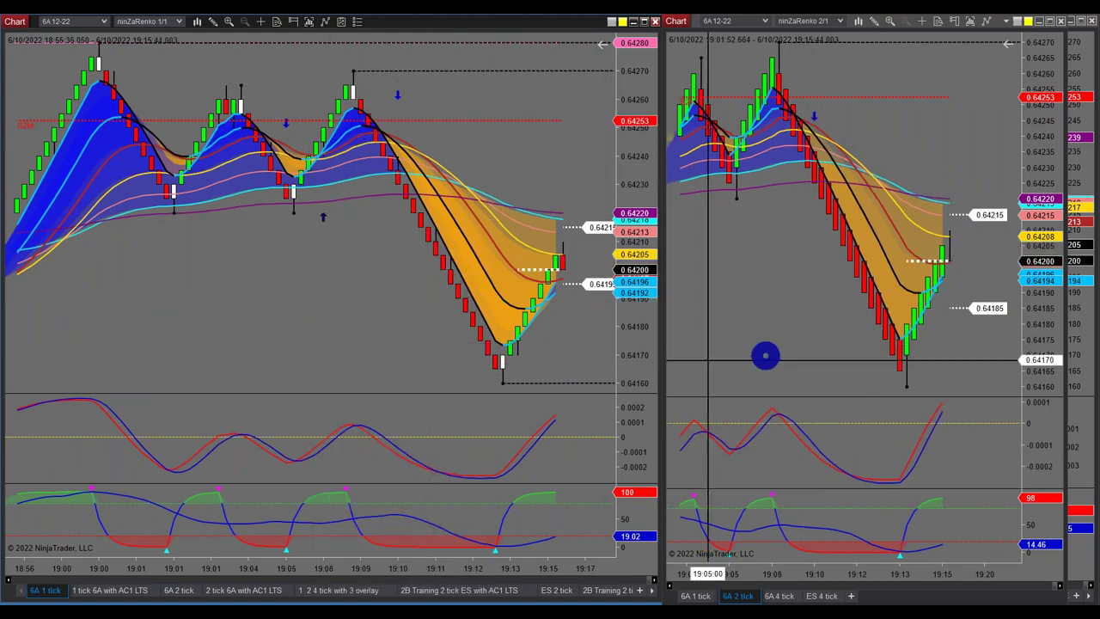
Place a sell stop market order for 2 contracts at 0.64170 on the 6A 1 tick chart and move it to 0.64185
right_click(578, 353)
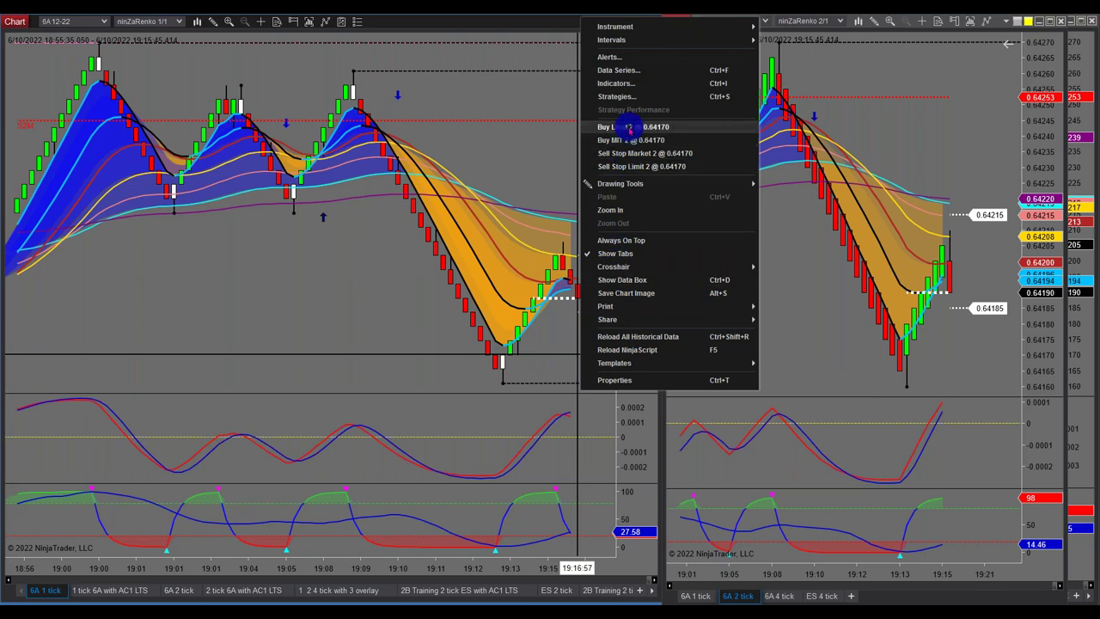
click(627, 153)
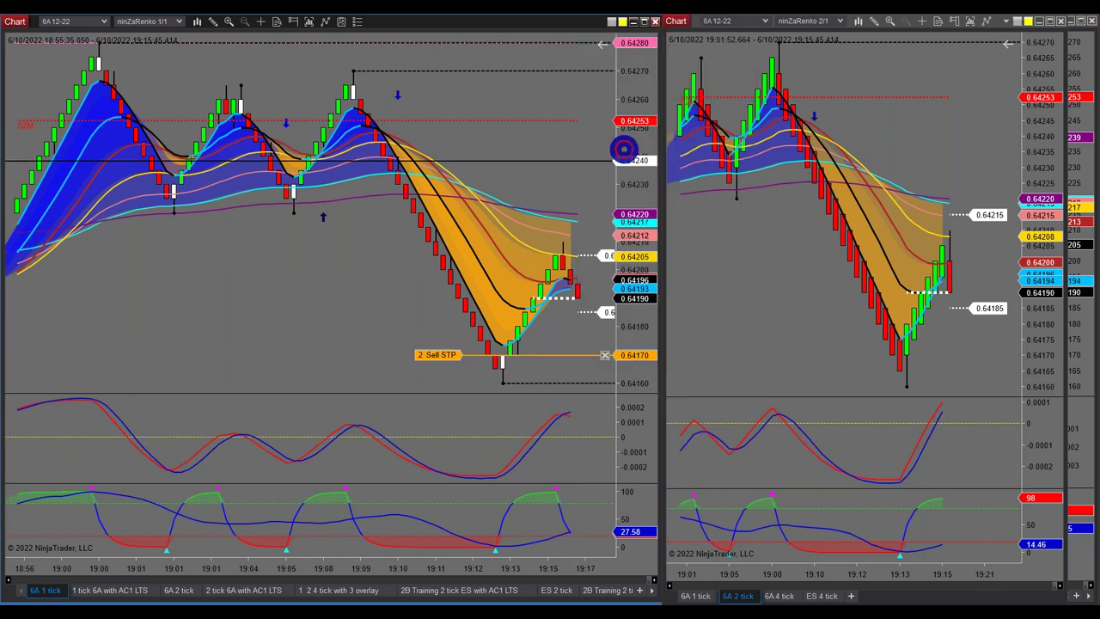
drag(453, 353, 466, 316)
scroll(367, 377, down, 2)
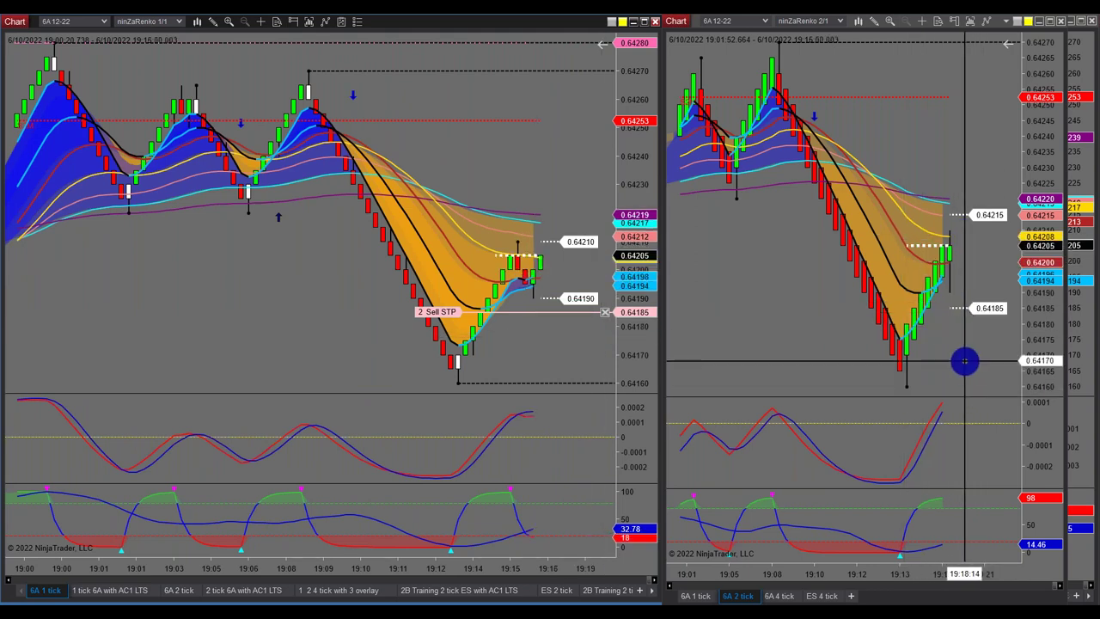
Maximize the 6A 1 tick chart to examine its swings back to about 18:38, and restore it
scroll(587, 363, up, 3)
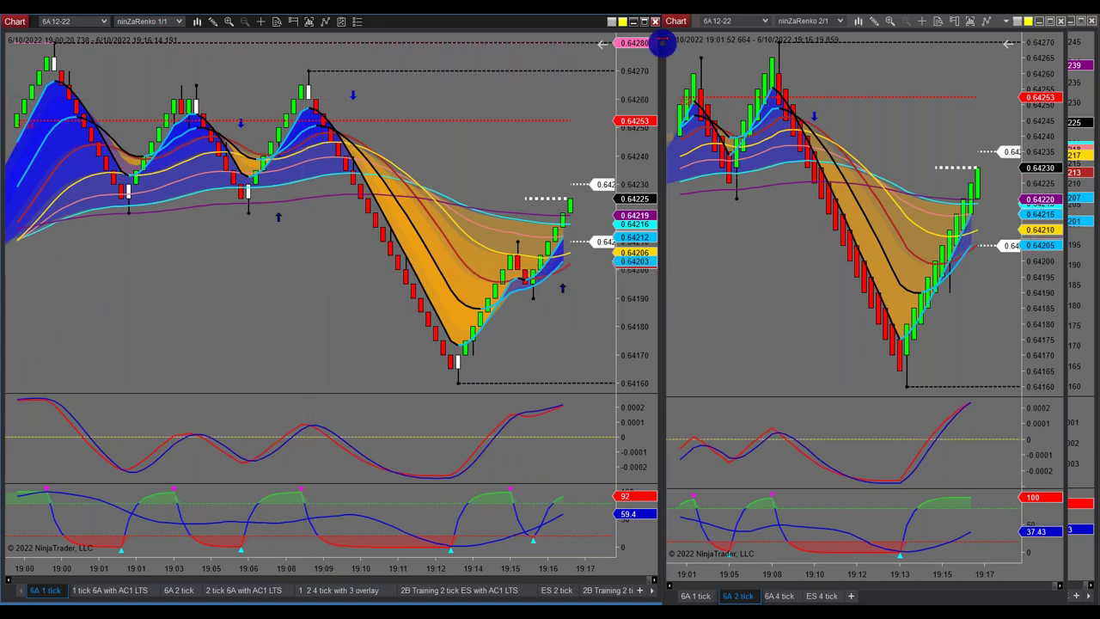
click(646, 23)
drag(636, 336, 580, 241)
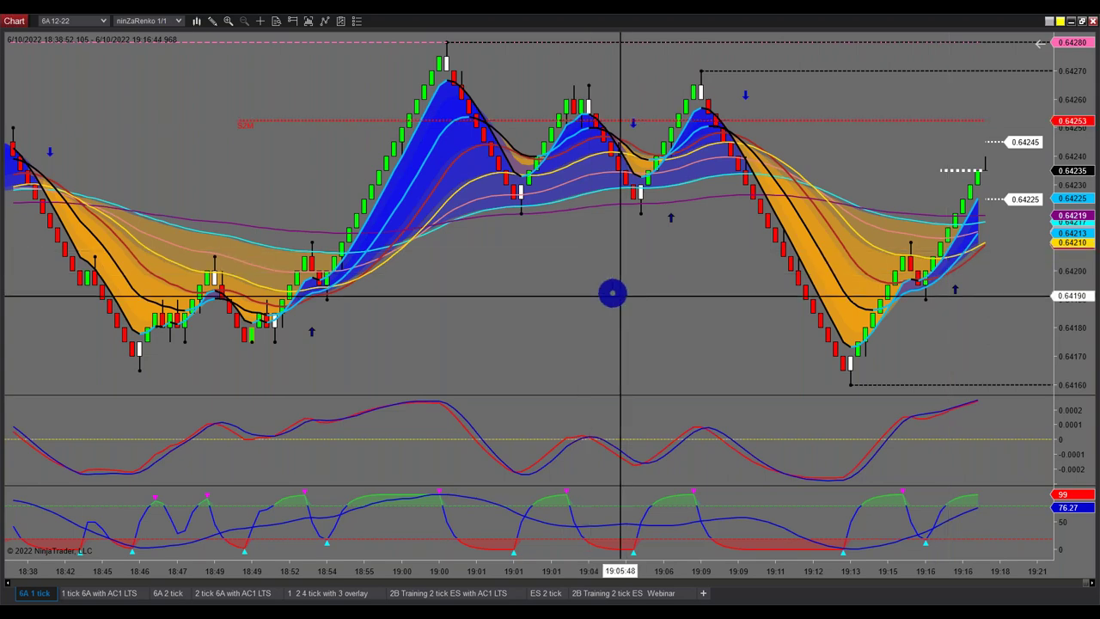
click(1084, 23)
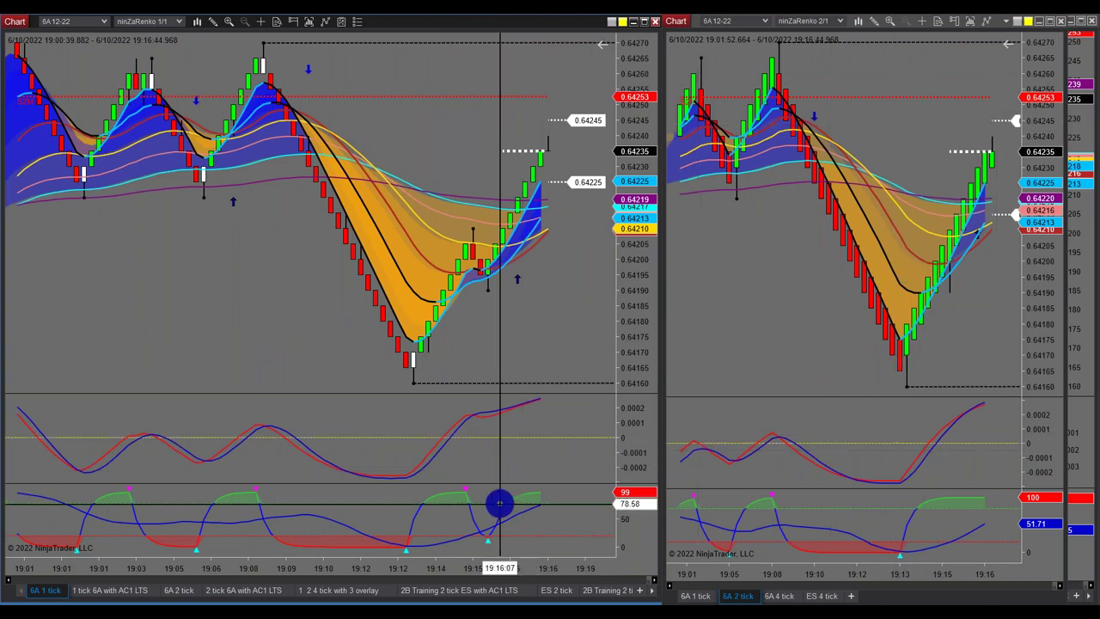
Show the ES 2 tick chart in the first window, maximize it to examine its latest trends, and restore it
click(550, 590)
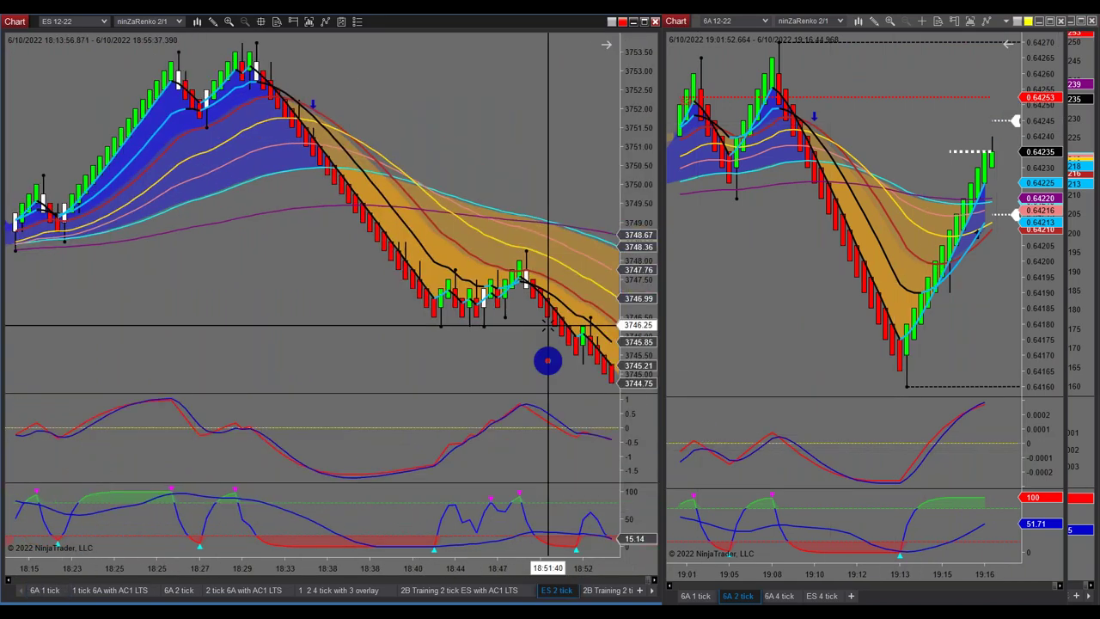
click(643, 22)
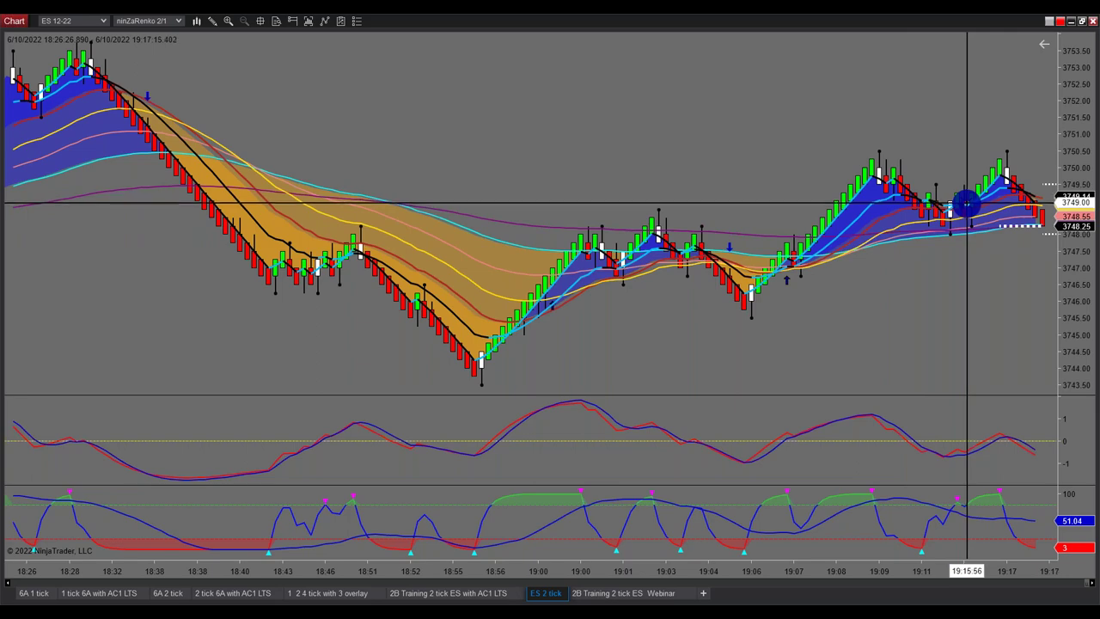
click(1081, 21)
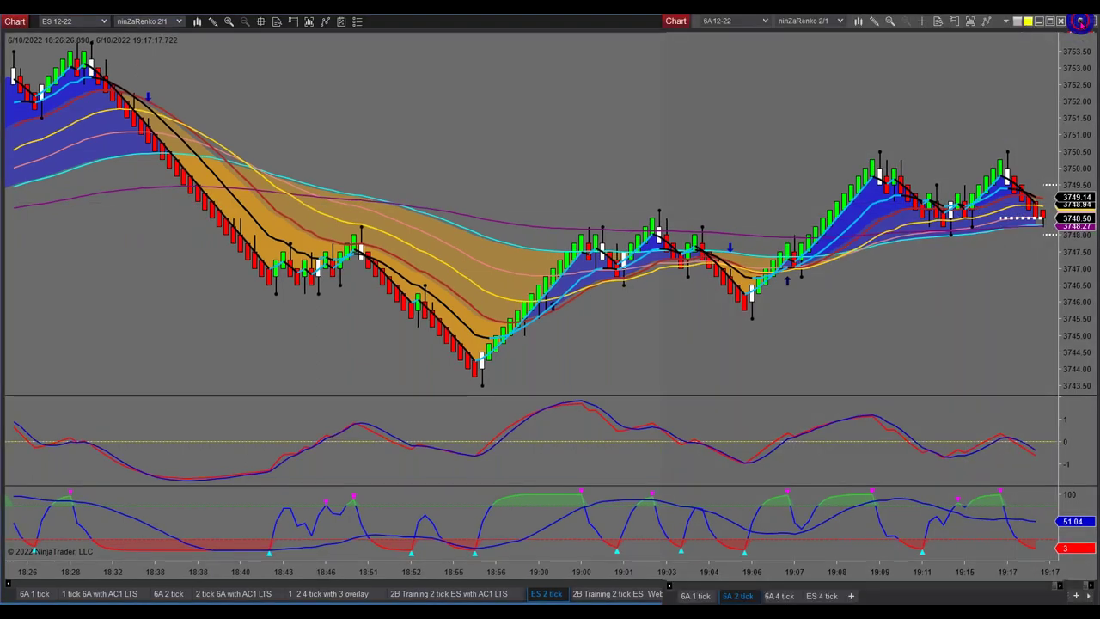
Show the ES 4 tick chart in the second window and compare its recent swings with the ES 2 tick chart
click(821, 595)
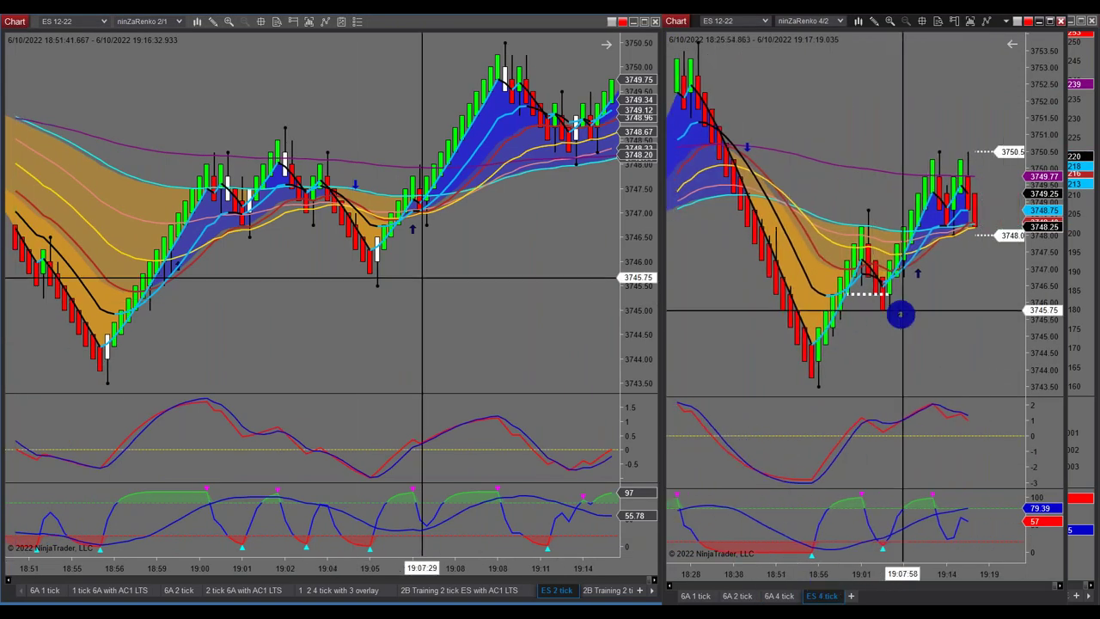
scroll(531, 343, up, 5)
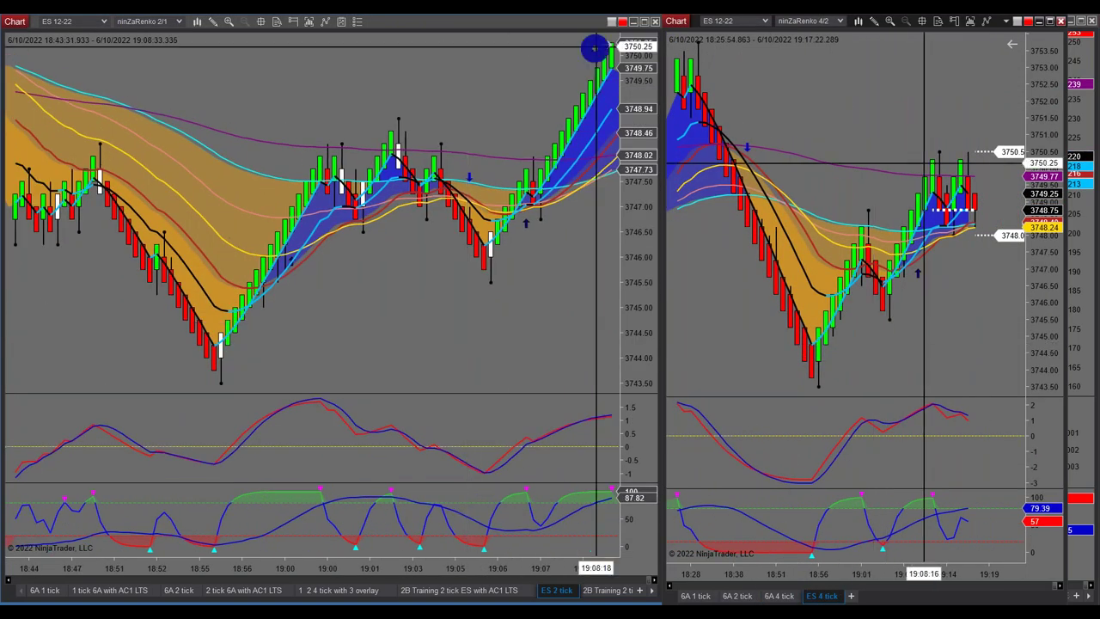
scroll(513, 103, down, 8)
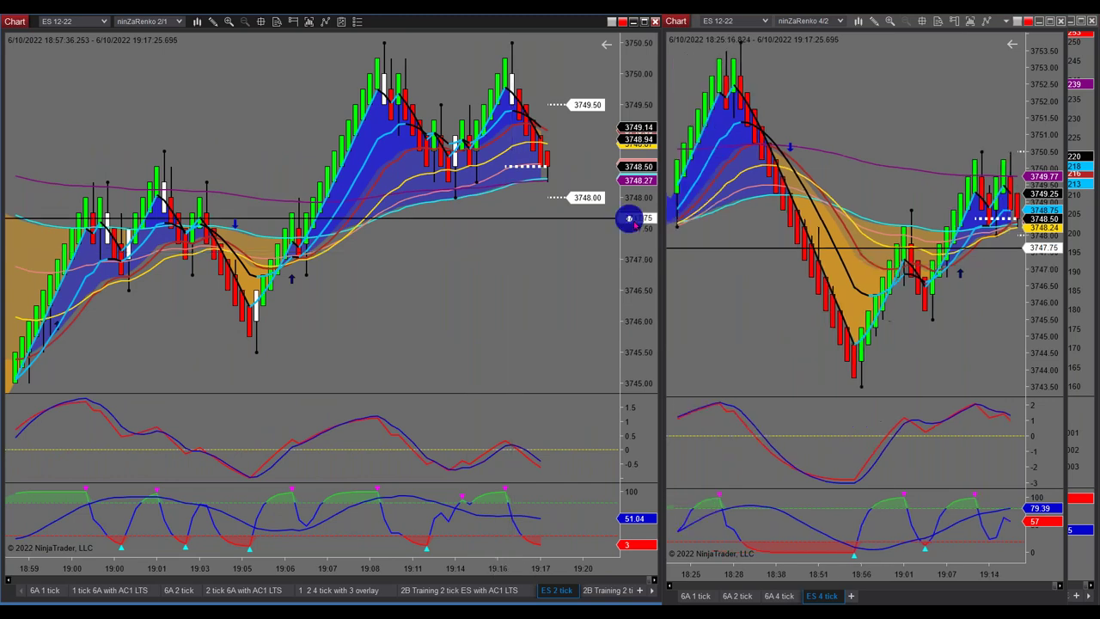
Set the ES 4 tick chart's crosshair to local after trying global, and return the ES 2 tick chart to its latest bars
click(922, 20)
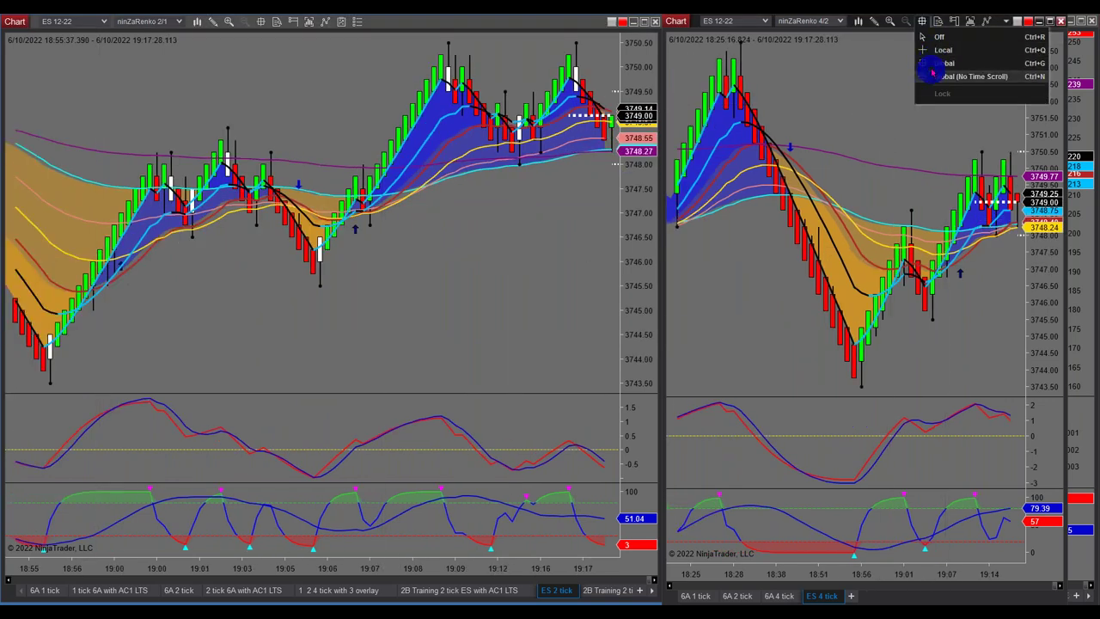
click(933, 76)
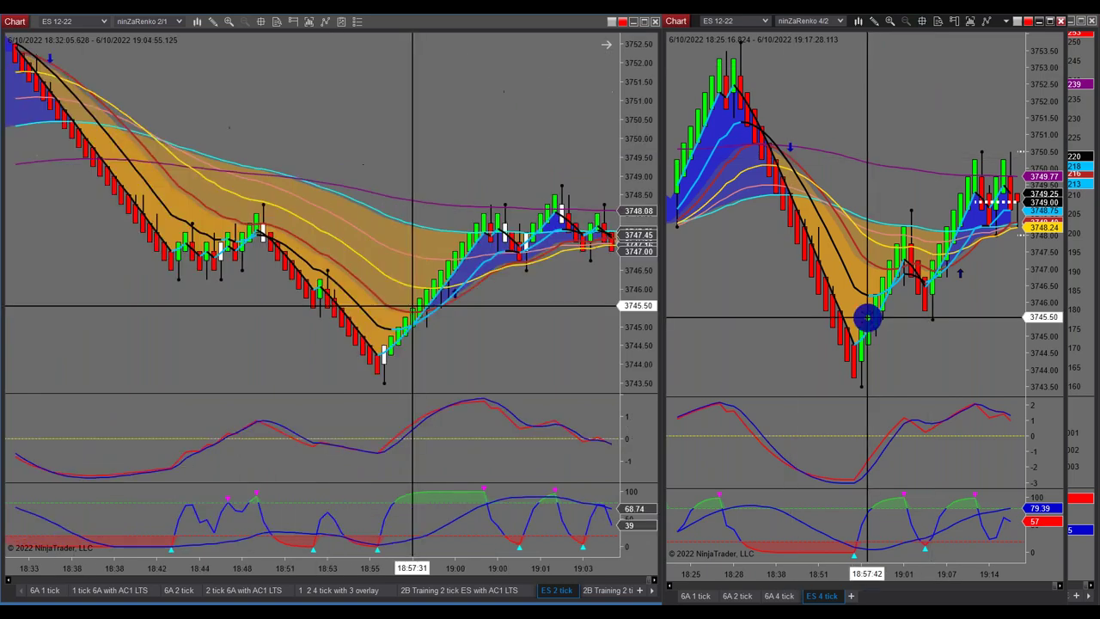
click(922, 21)
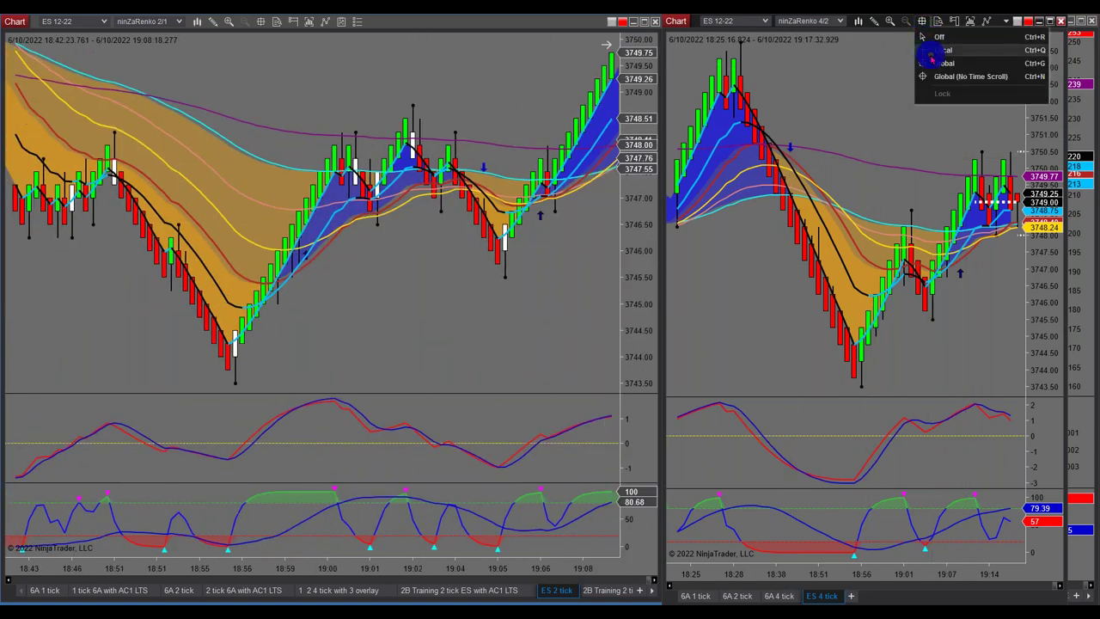
click(995, 55)
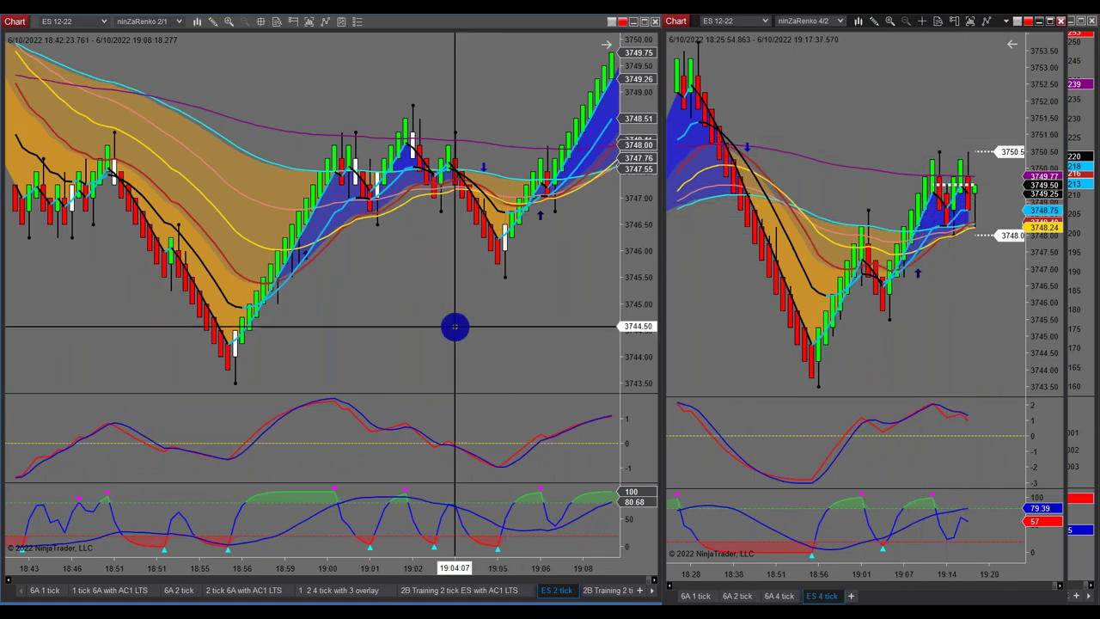
click(608, 48)
drag(607, 48, 518, 307)
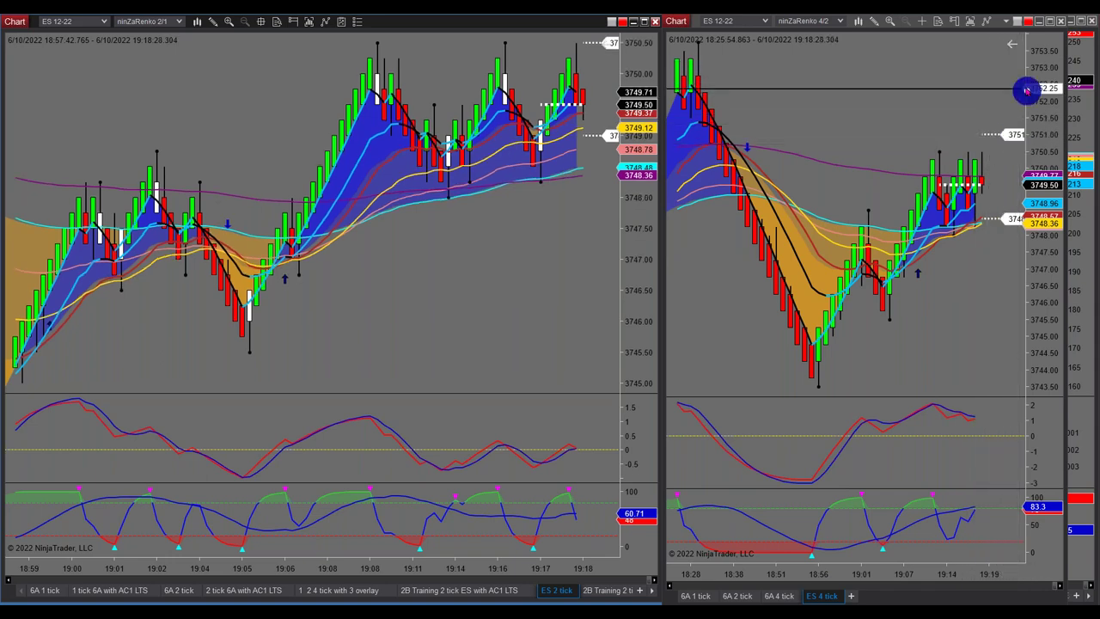
Maximize the ES 4 tick chart, compress its price scale to view a wider price range, and reset the scale
click(1050, 20)
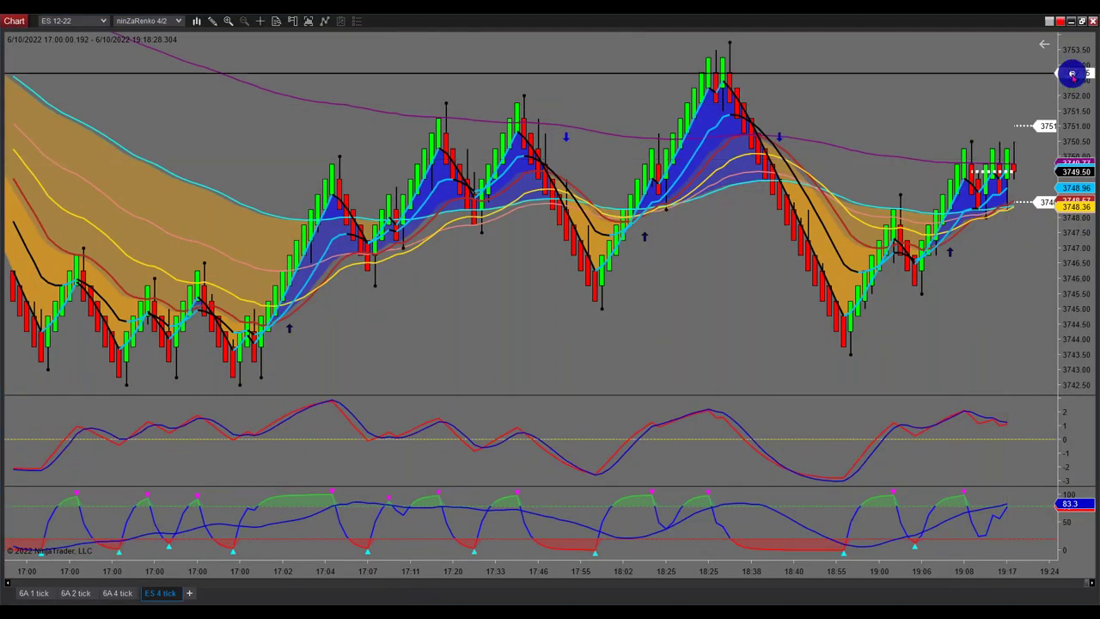
drag(1072, 94, 1080, 316)
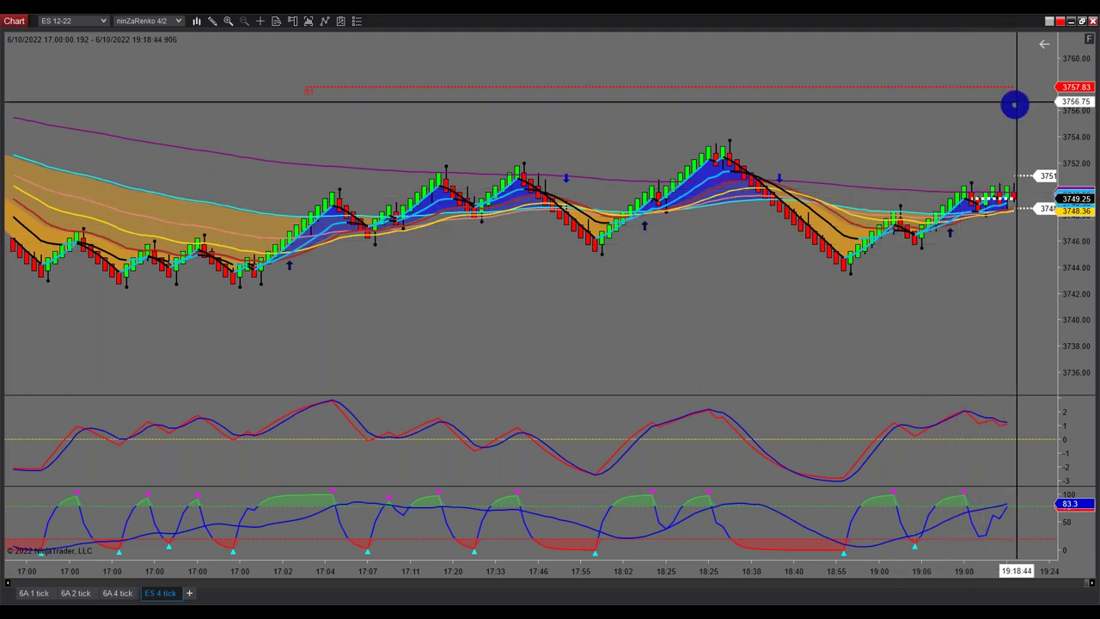
click(1088, 39)
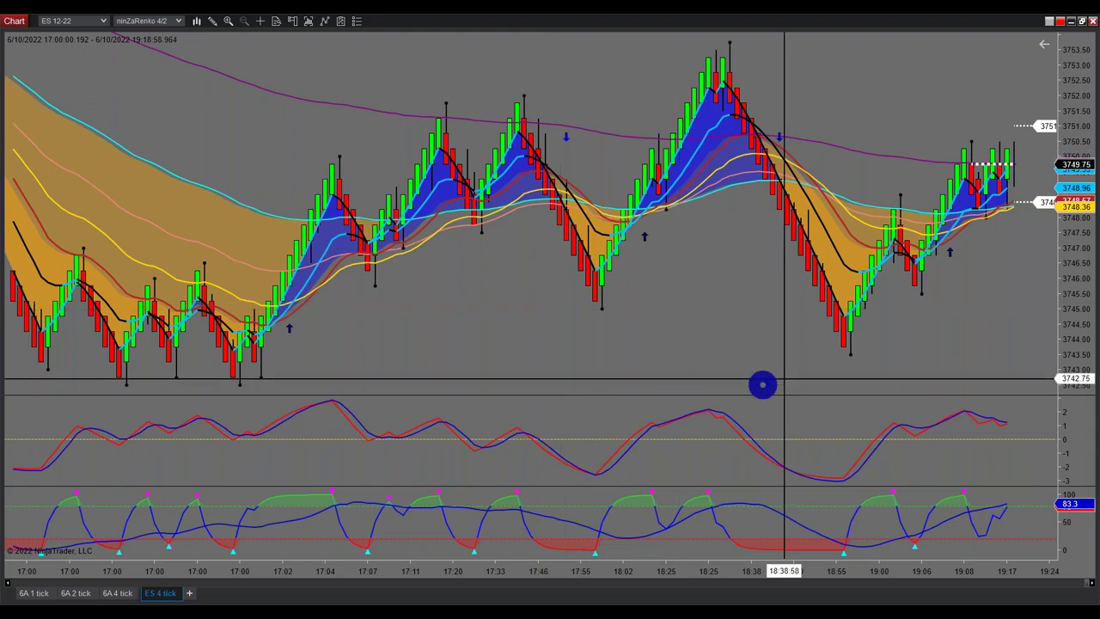
Make the SwingRays2b indicator visible on the ES 4 tick chart
right_click(701, 322)
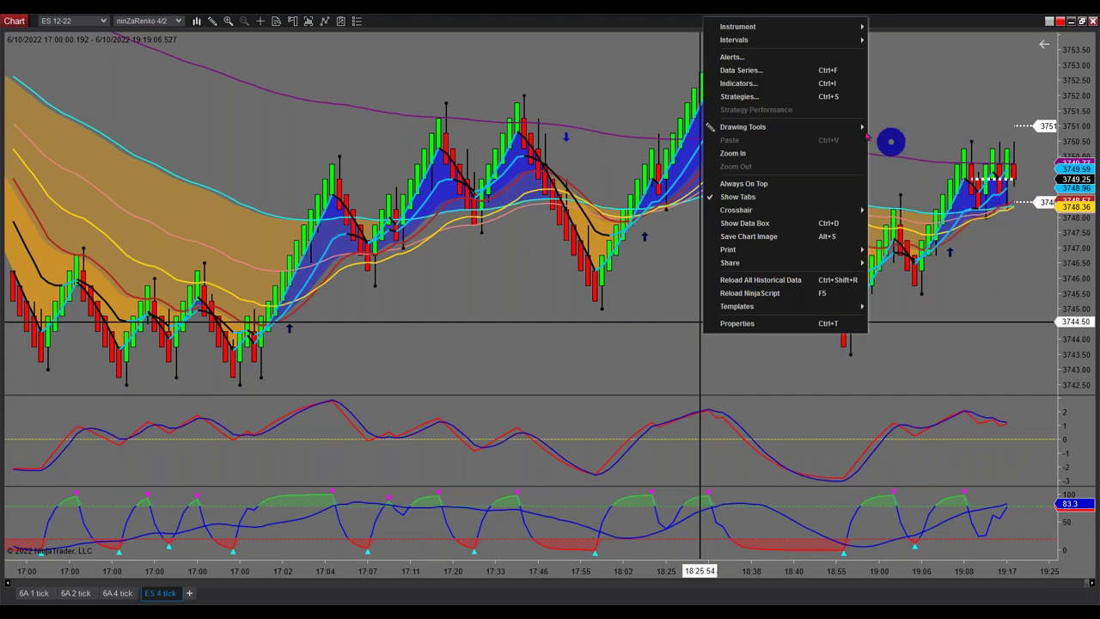
click(754, 84)
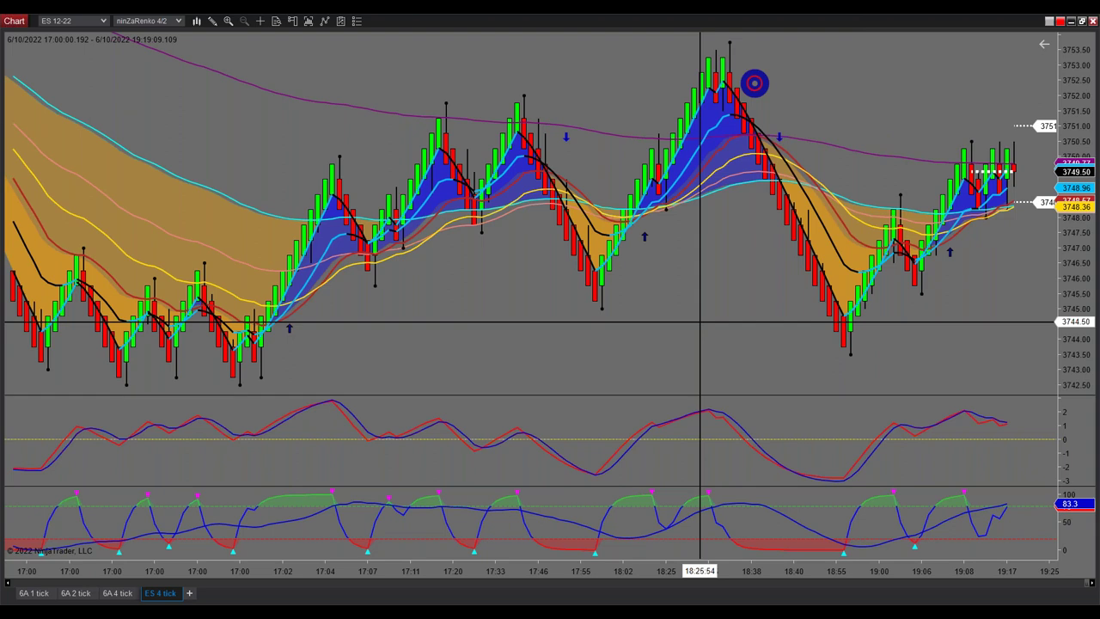
scroll(433, 443, down, 2)
scroll(433, 443, down, 1)
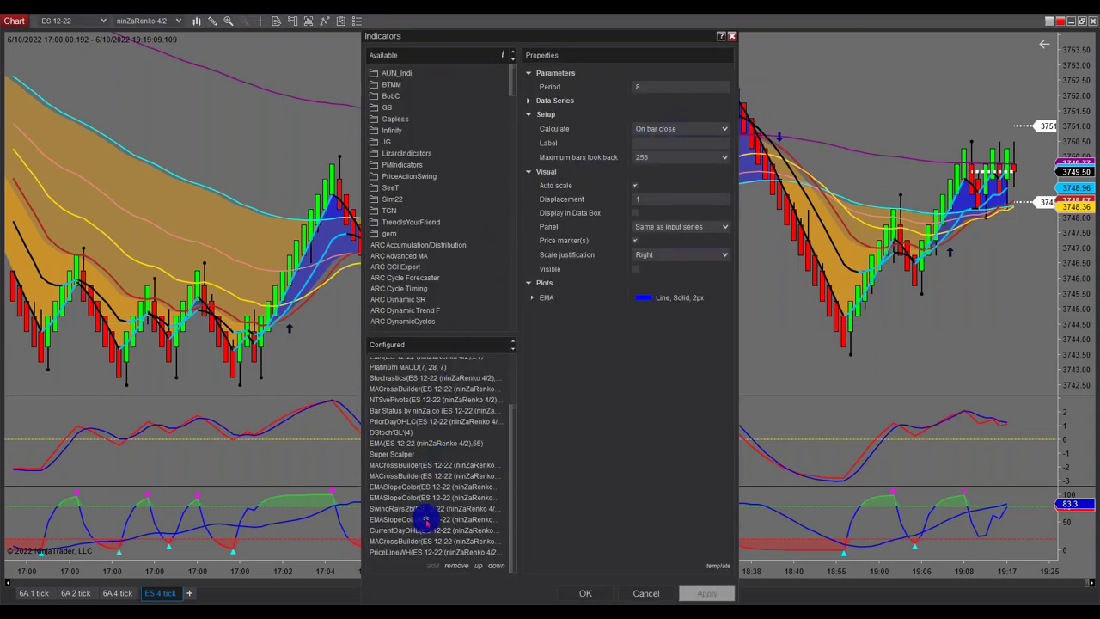
click(419, 509)
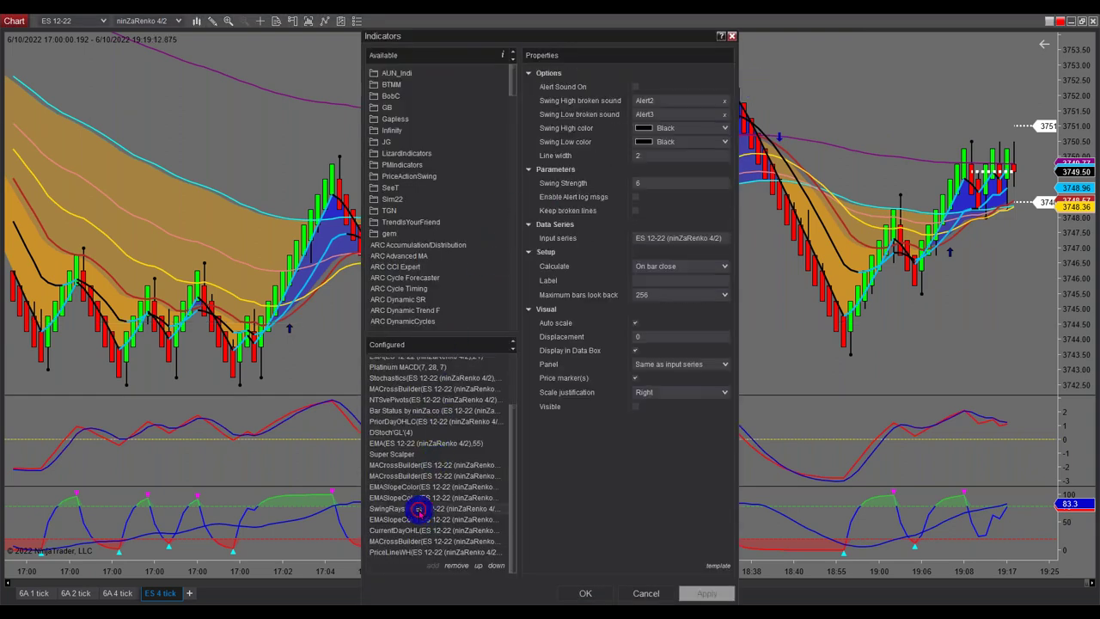
click(635, 397)
click(634, 404)
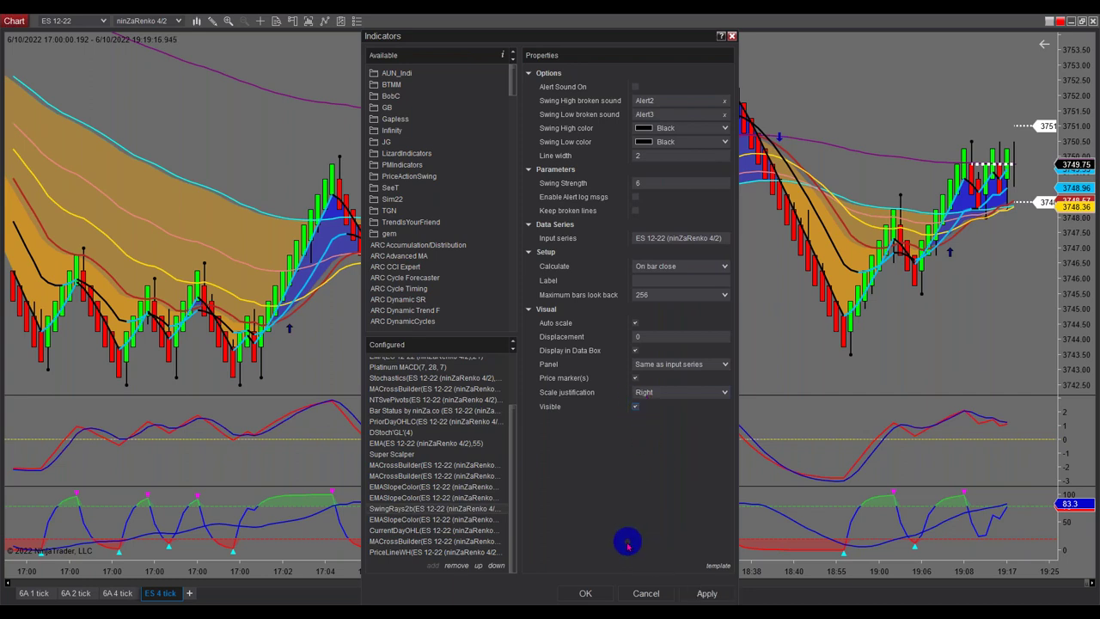
click(584, 593)
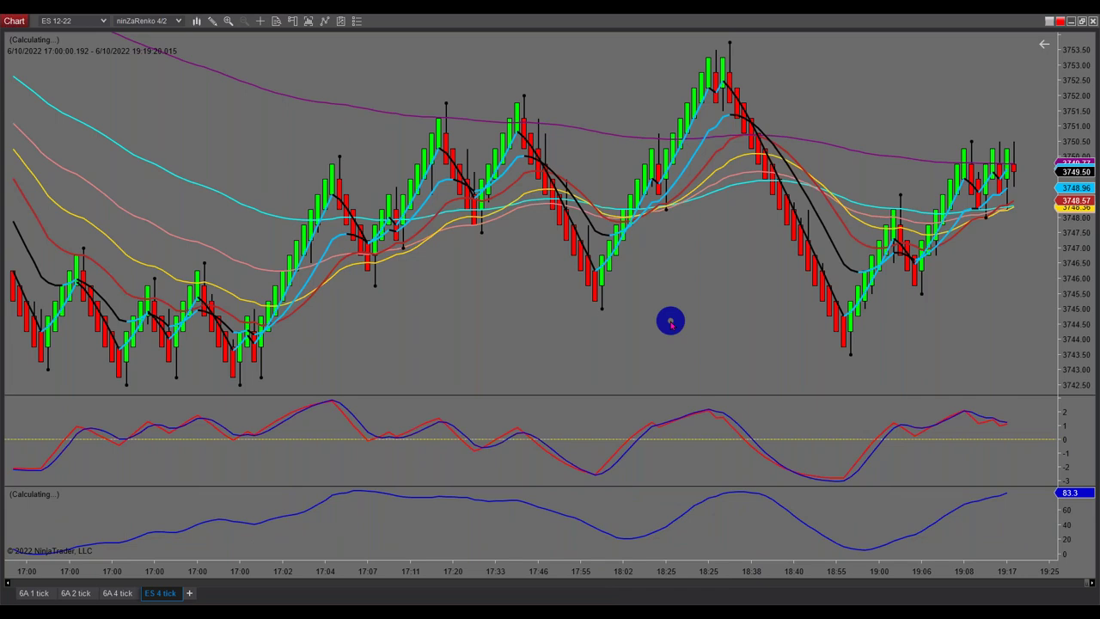
Examine the ES 4 tick swings against the swing rays with the crosshair, and restore the chart window
middle_click(669, 319)
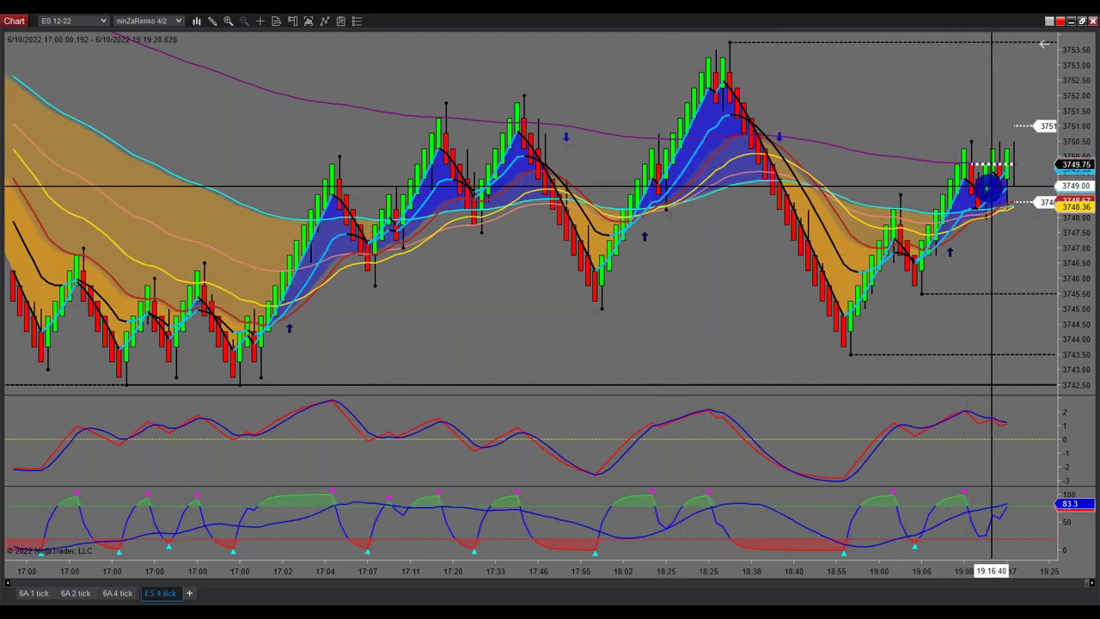
scroll(990, 178, down, 1)
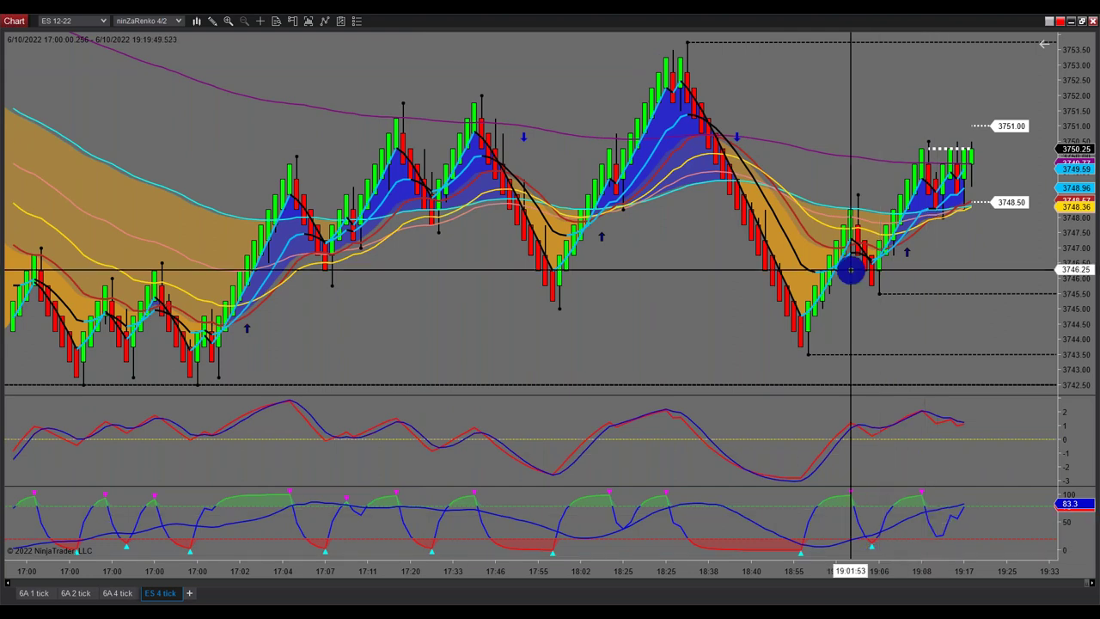
scroll(920, 245, down, 3)
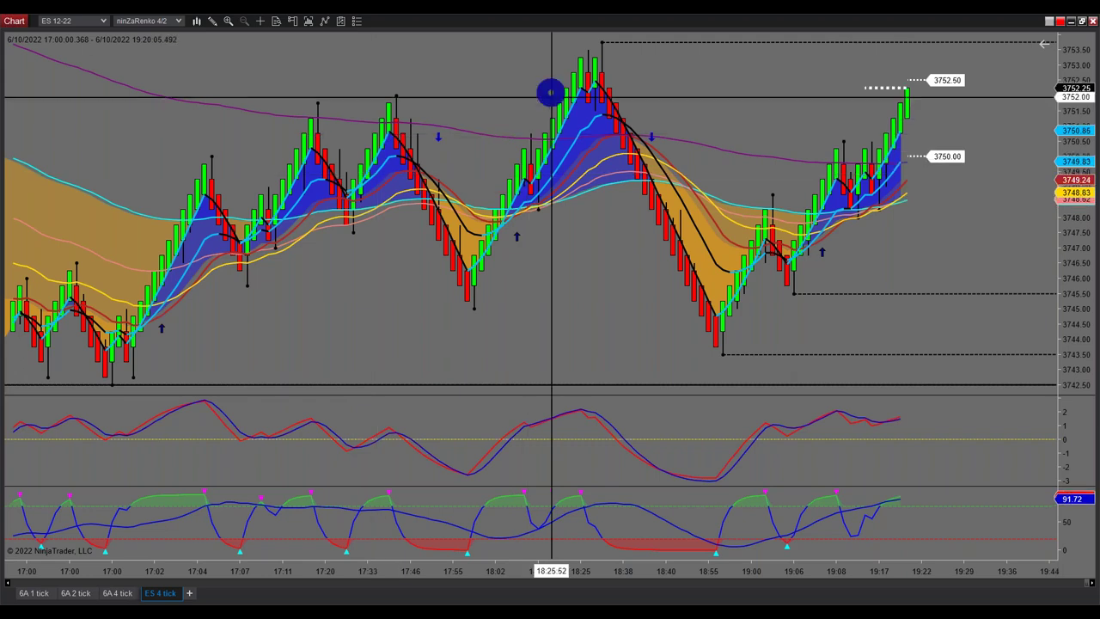
scroll(917, 309, down, 1)
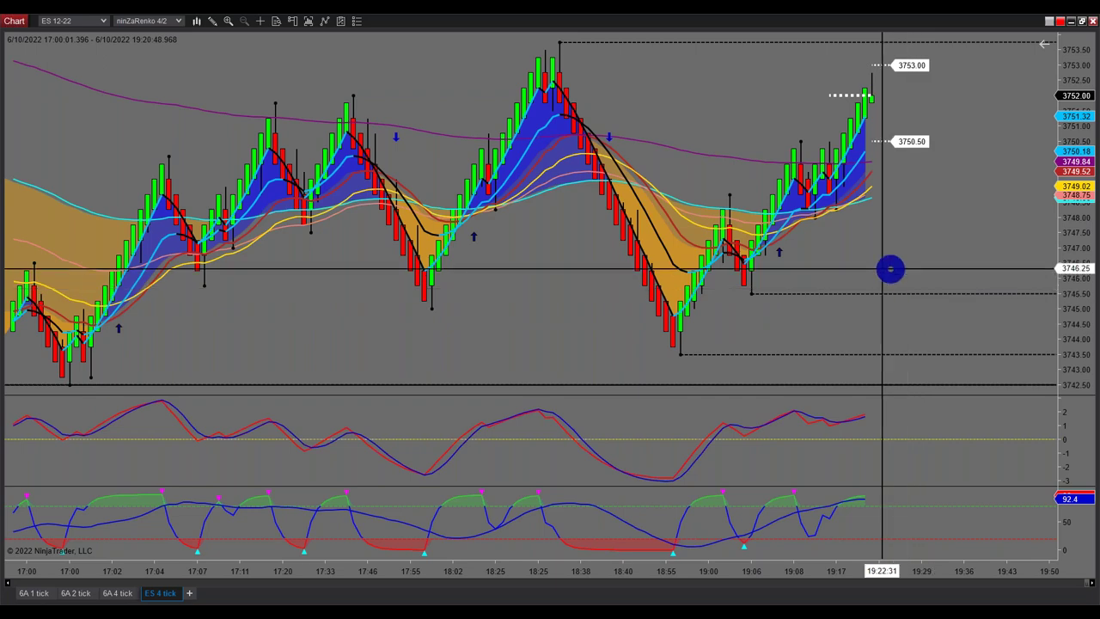
click(1080, 21)
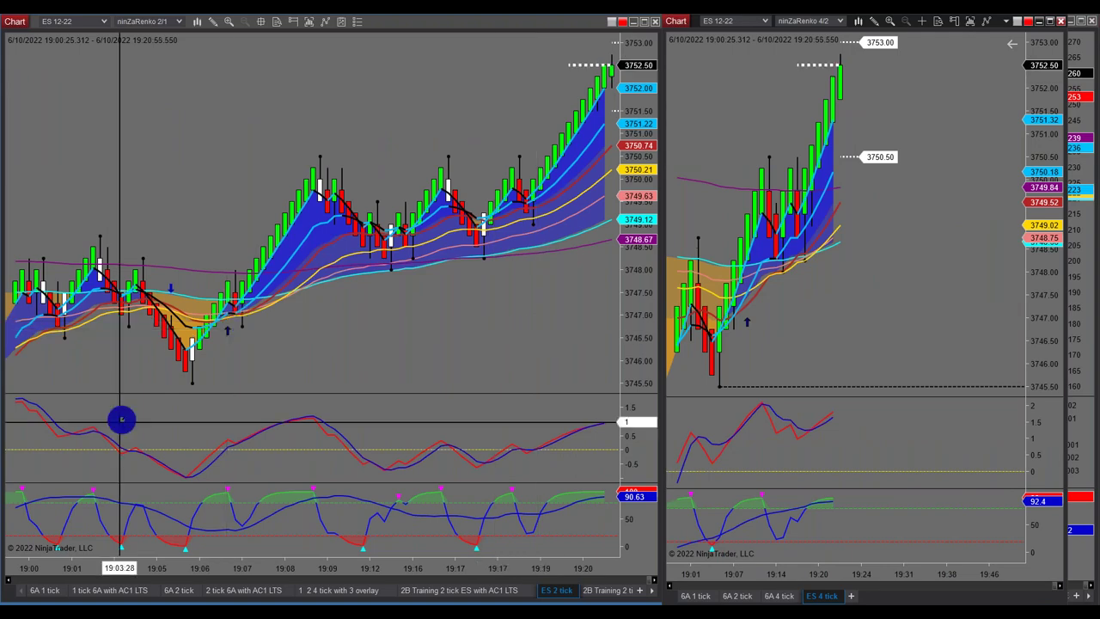
Show the 6A 1 tick chart in the first window and the 6A 2 tick chart in the second, and compare their recent swings
click(54, 589)
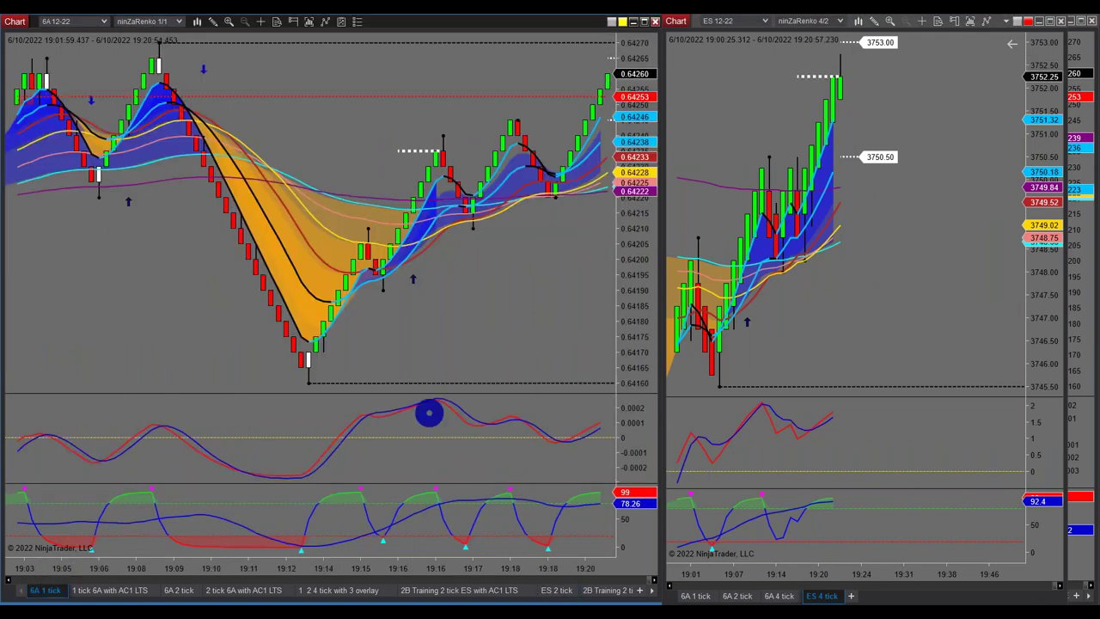
click(737, 596)
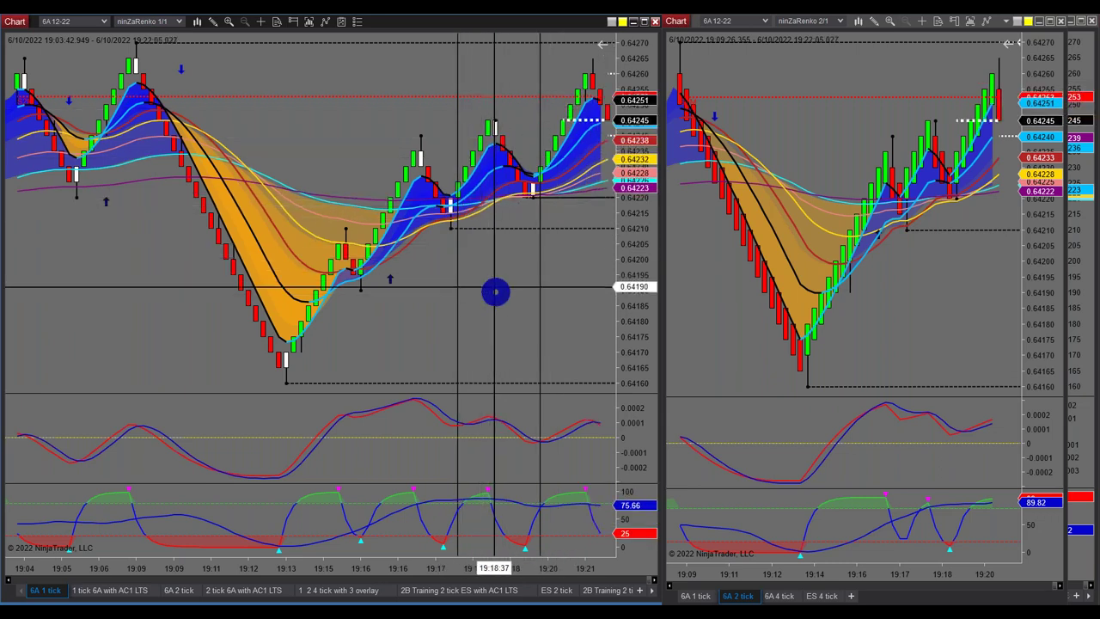
scroll(568, 114, down, 3)
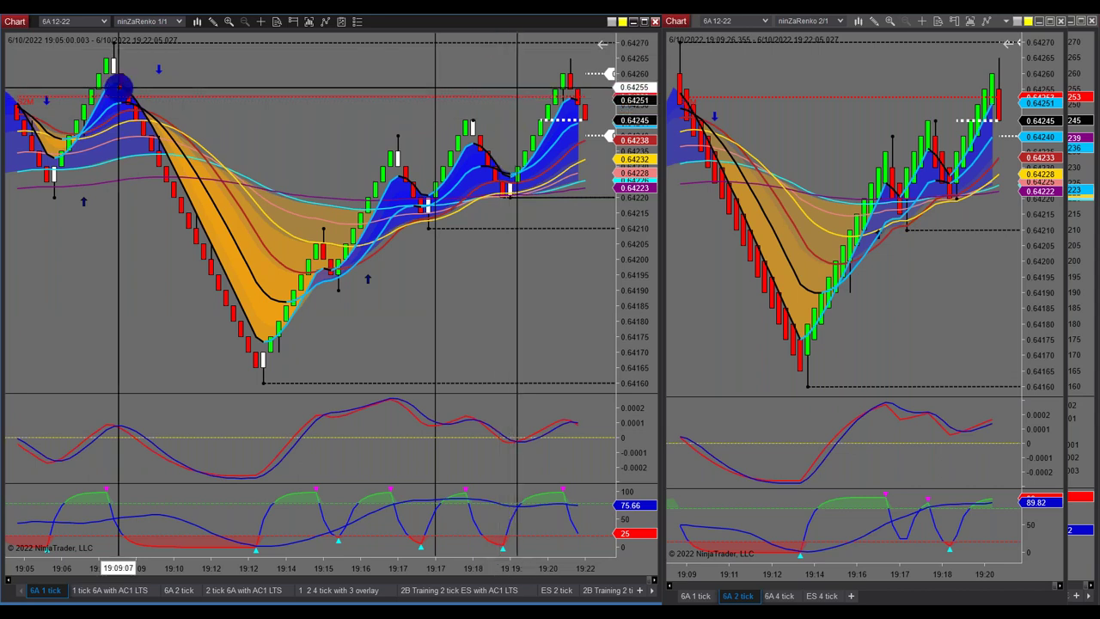
scroll(514, 113, down, 3)
scroll(513, 111, down, 3)
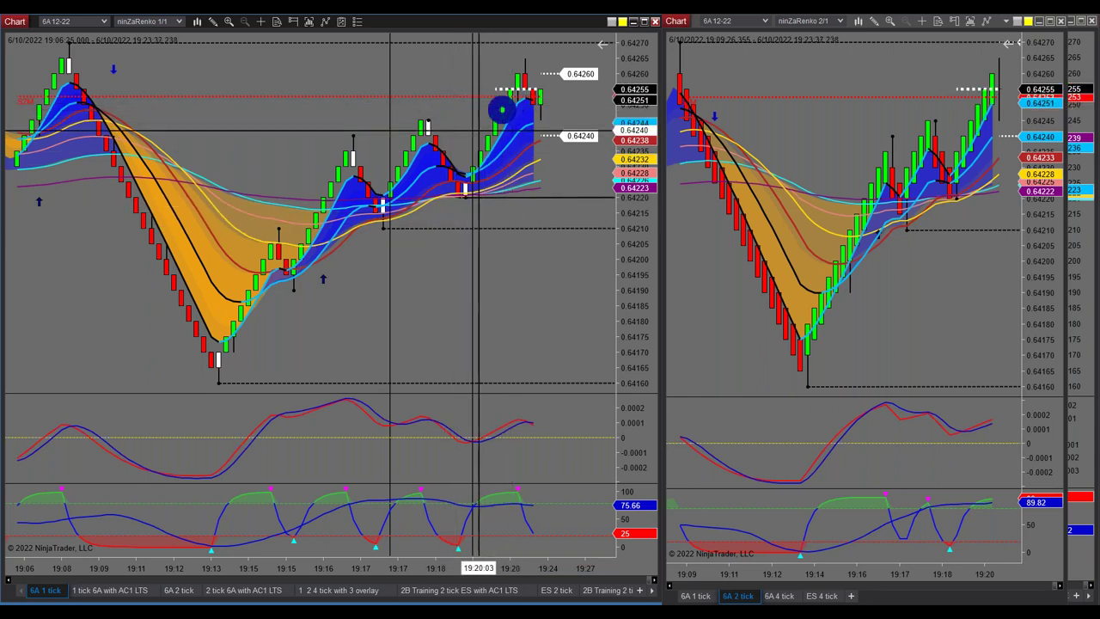
Examine the earlier 6A 1 tick swings back to about 18:55, and return to the latest bars
scroll(420, 302, up, 5)
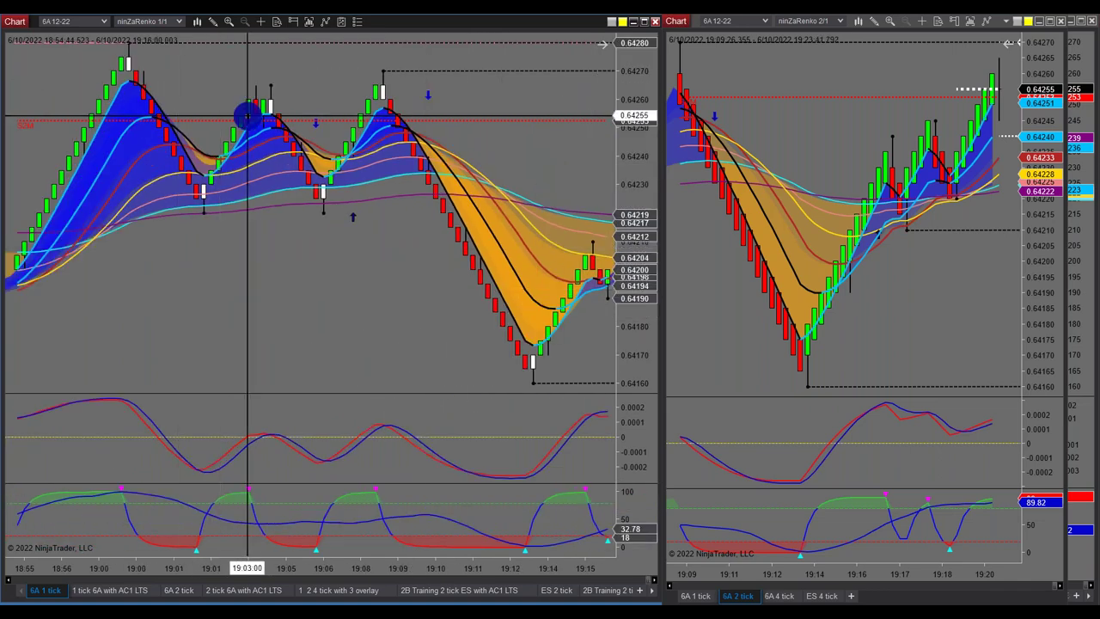
scroll(359, 327, down, 4)
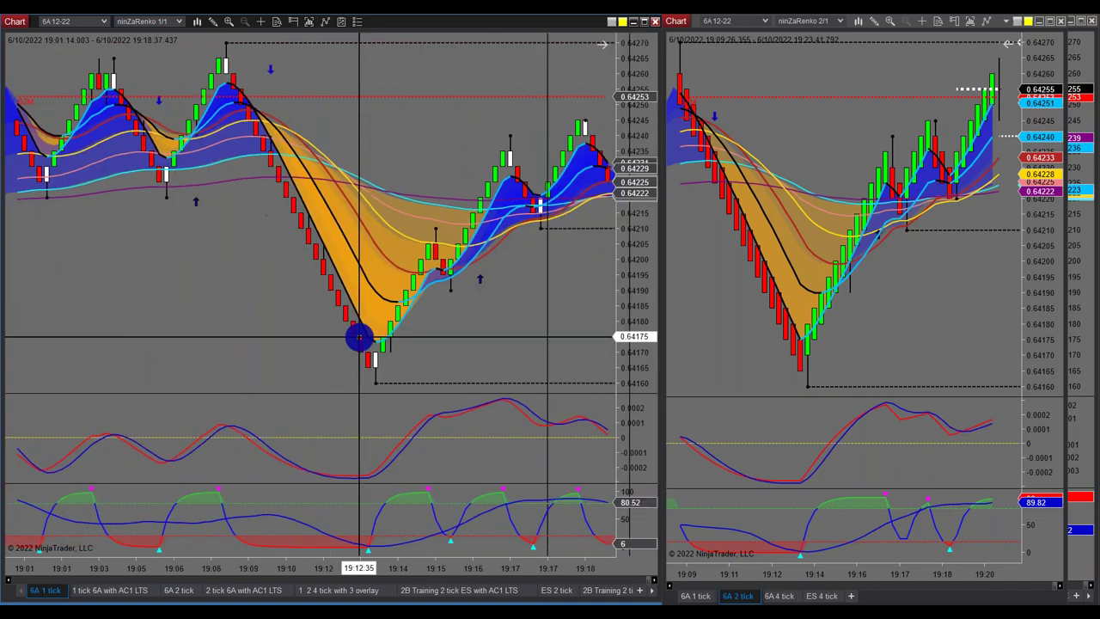
scroll(387, 347, up, 2)
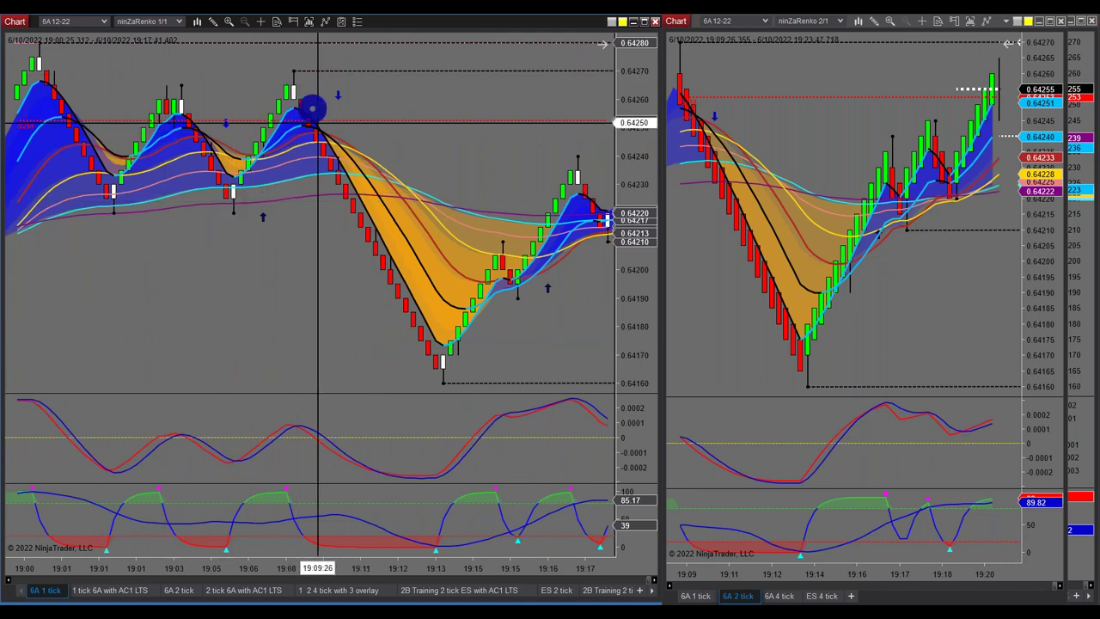
scroll(470, 369, down, 5)
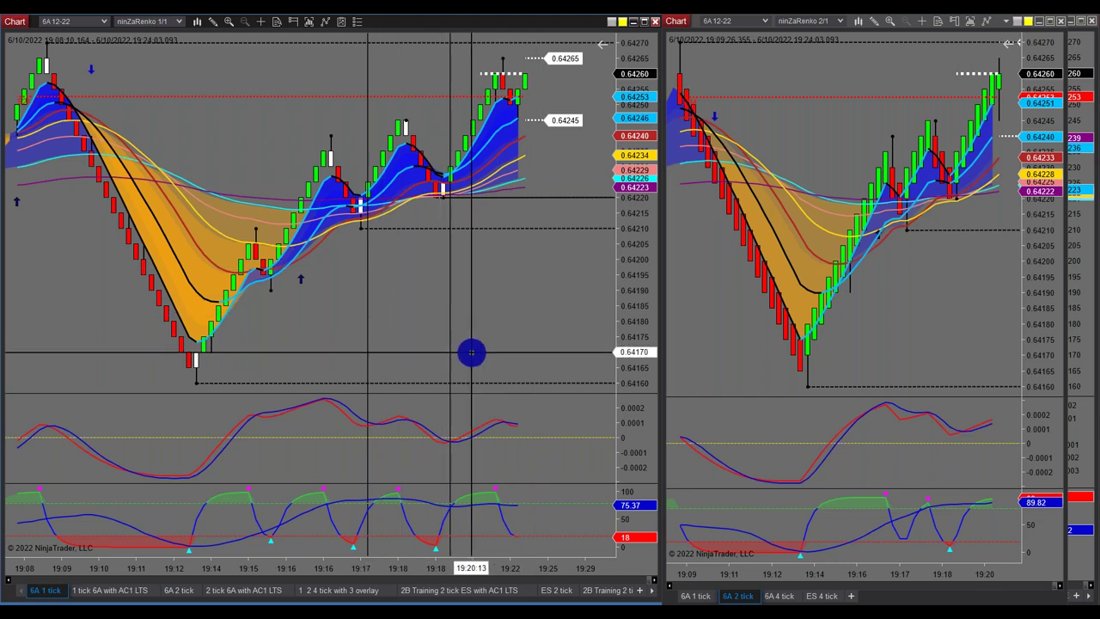
scroll(476, 353, up, 5)
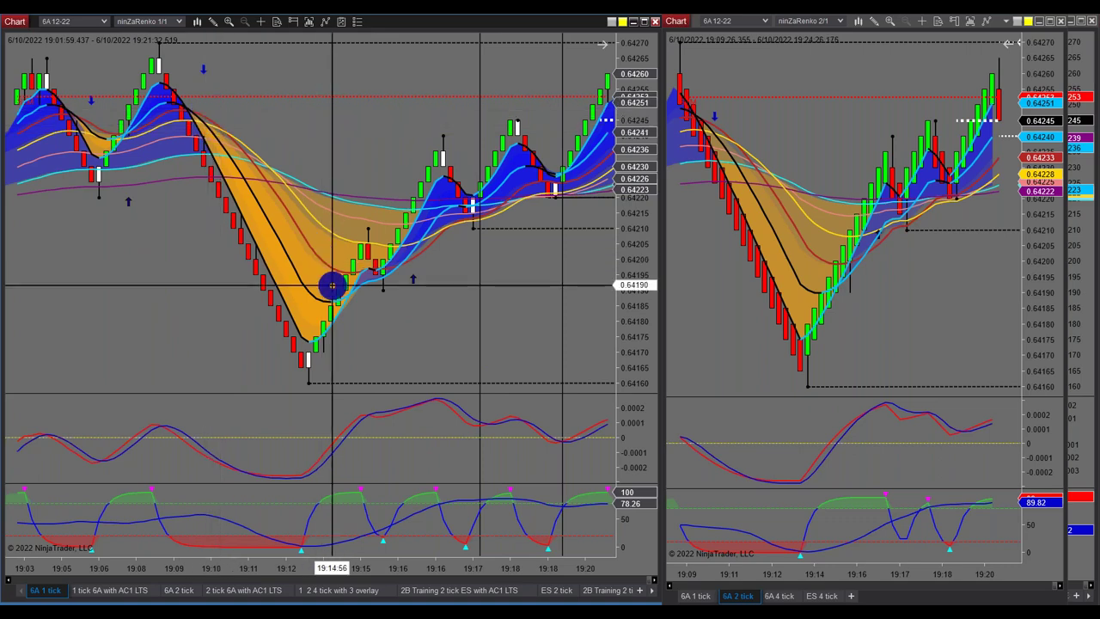
drag(559, 157, 336, 295)
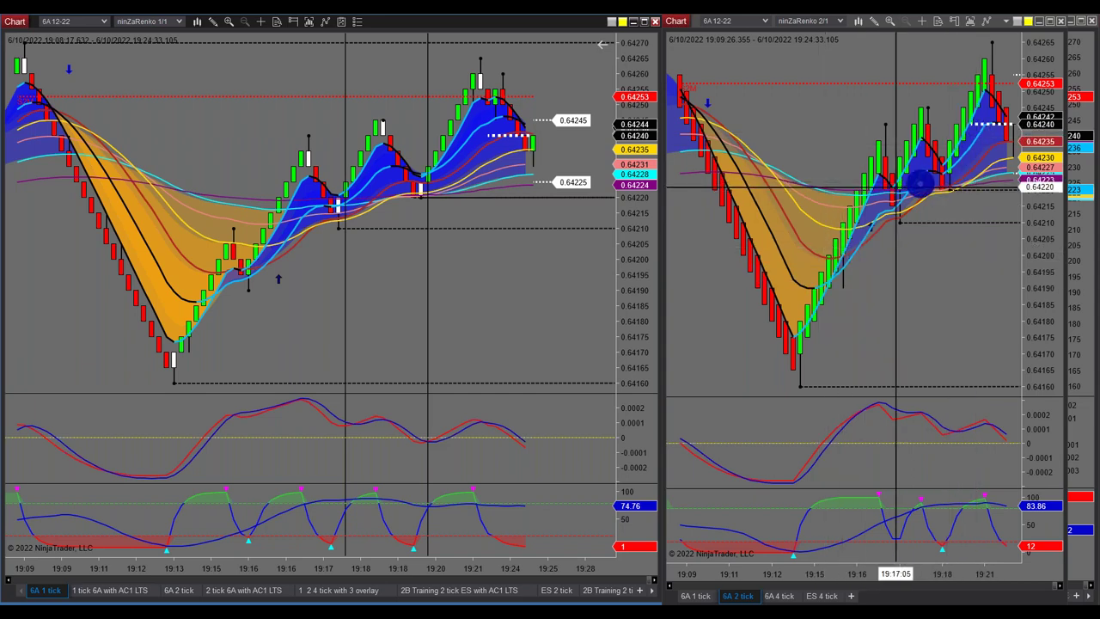
Maximize the 6A 2 tick chart and examine its latest upswings, pullback lows and oscillators with the crosshair
drag(1083, 20, 1049, 22)
scroll(683, 320, down, 3)
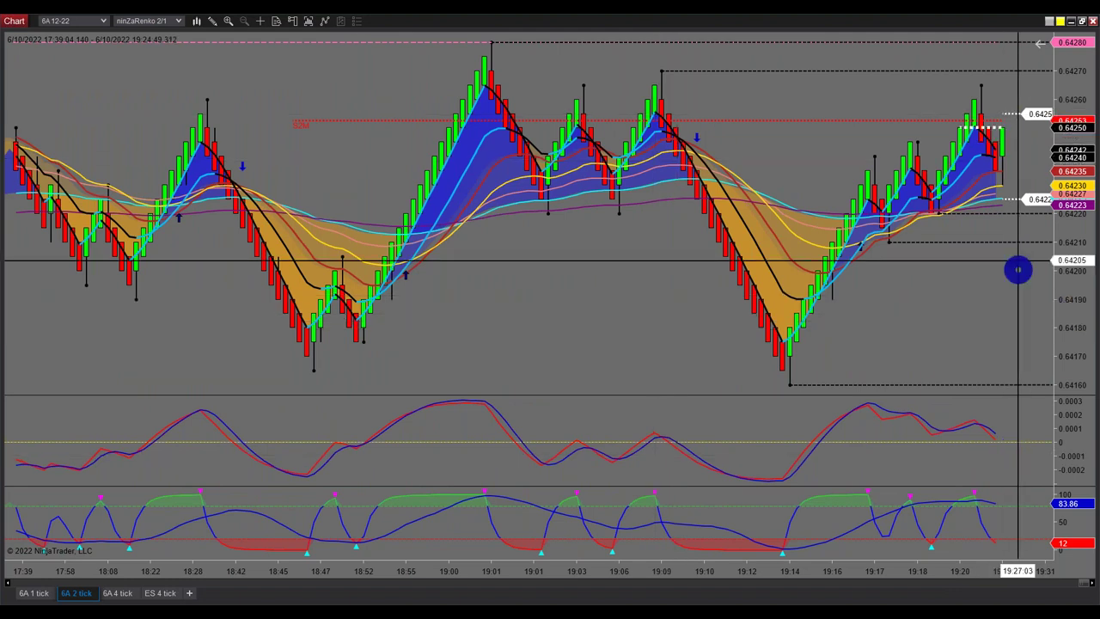
scroll(963, 164, down, 3)
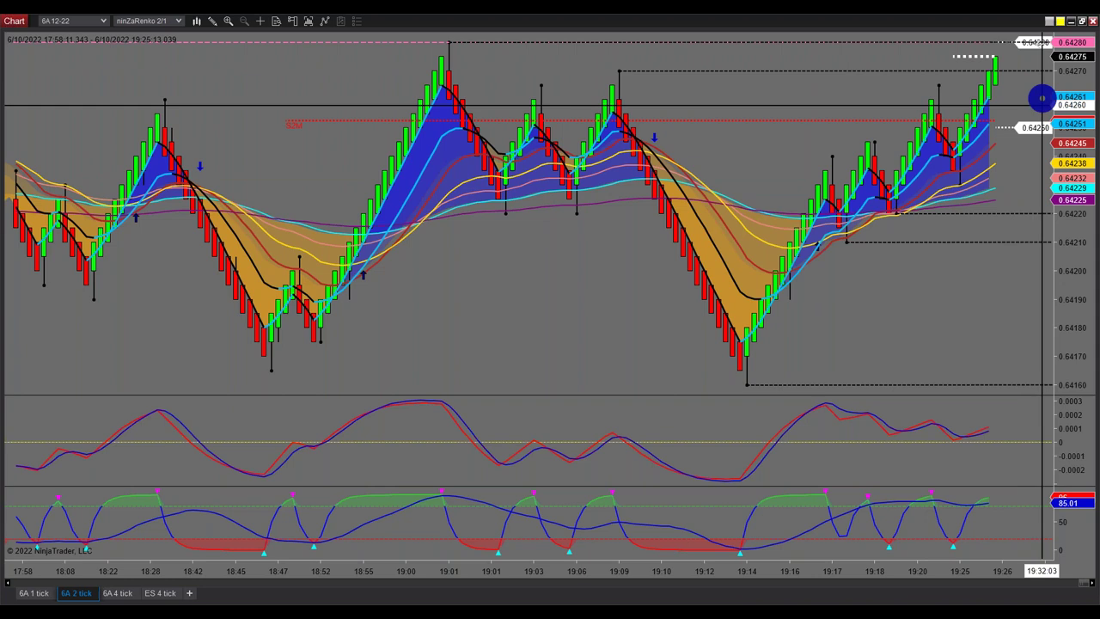
scroll(1041, 152, down, 3)
scroll(968, 133, up, 2)
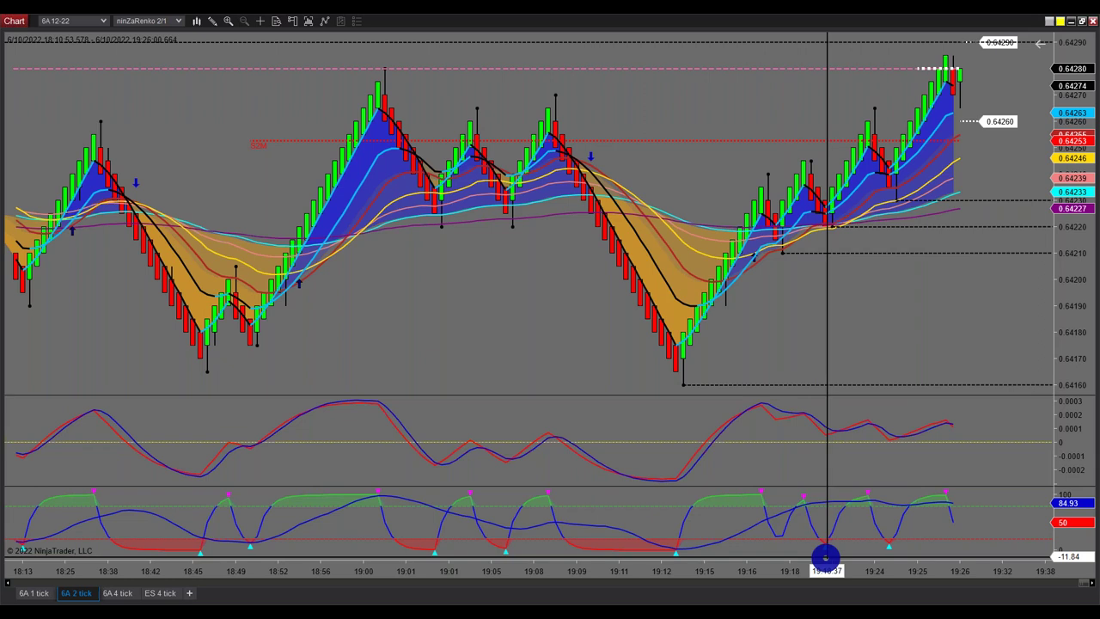
middle_click(838, 511)
middle_click(836, 351)
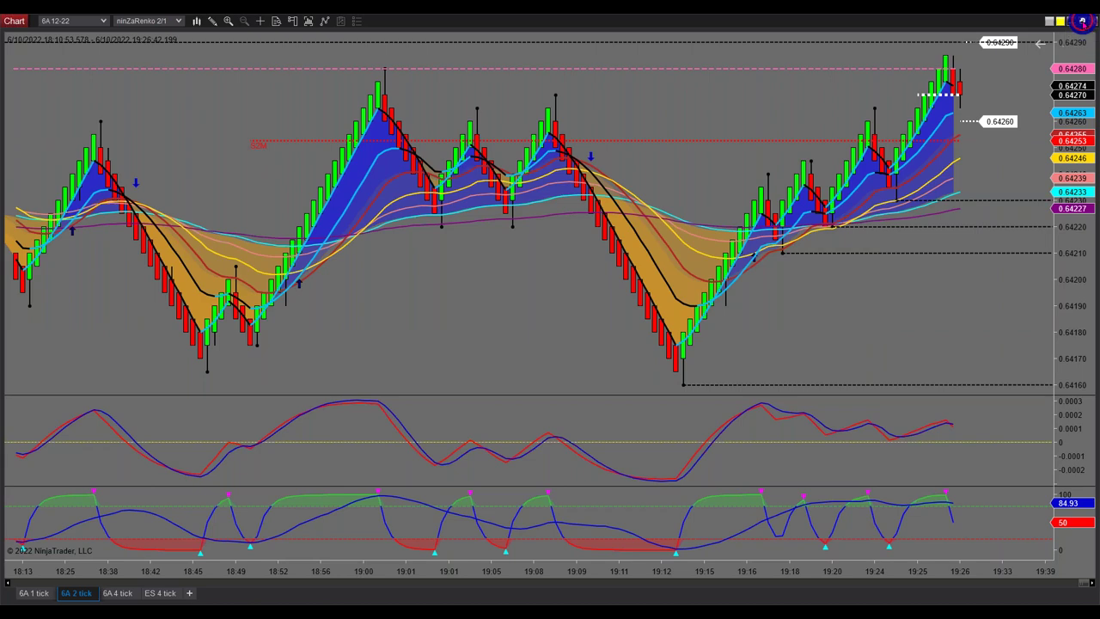
Restore the 6A 2 tick chart window and show the 1 tick 6A with AC1 LTS chart in the first window
click(1082, 21)
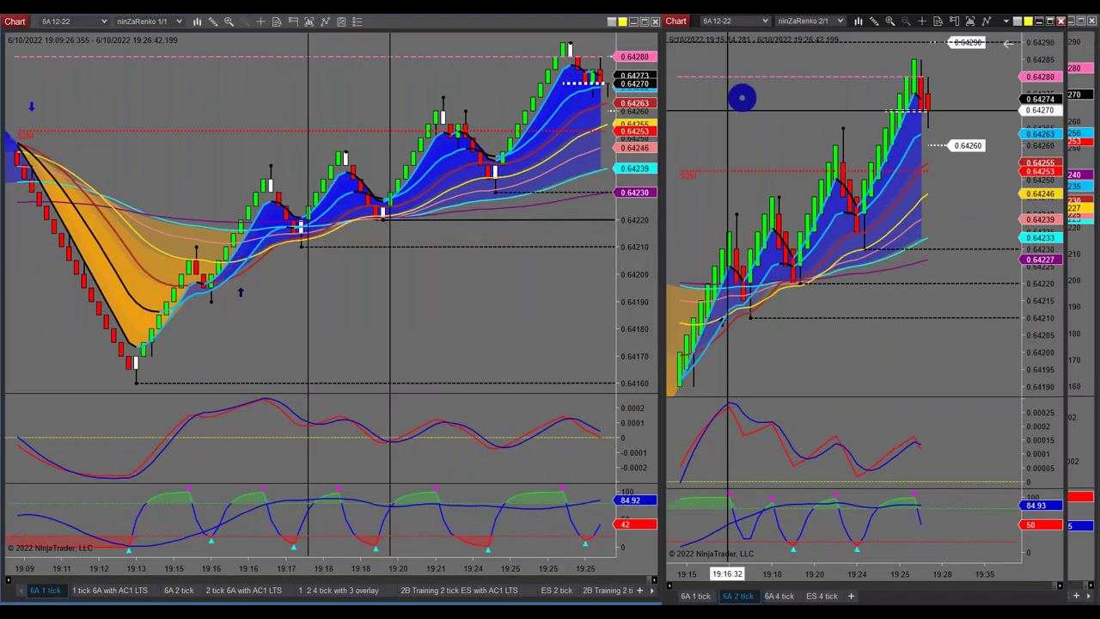
click(112, 590)
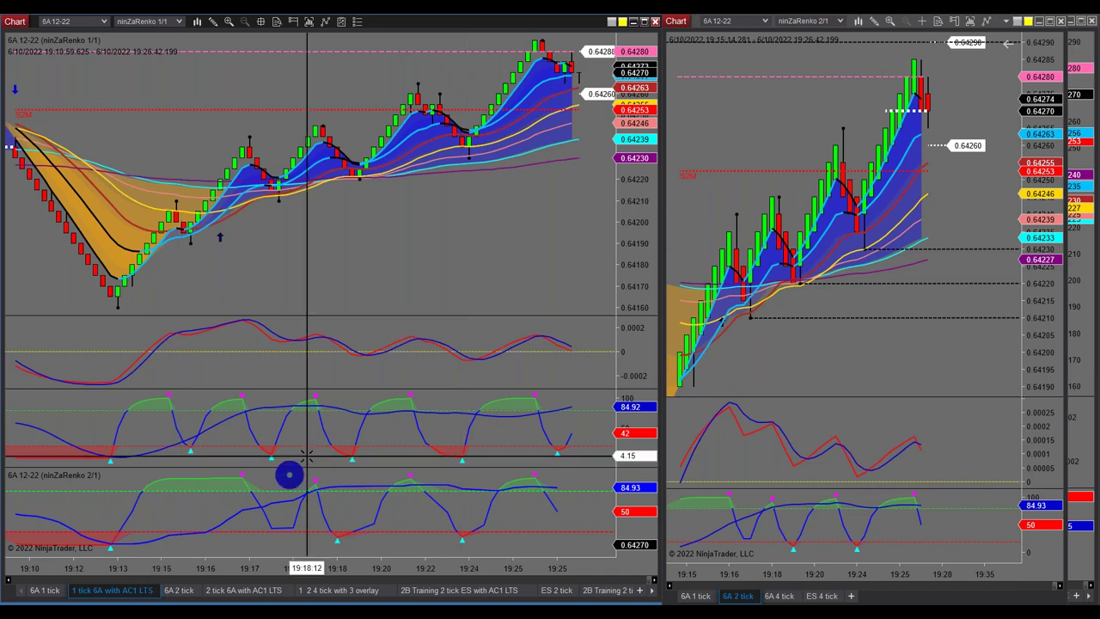
Examine the 1 tick 6A with AC1 LTS chart at full size, and show the ES 2 tick and ES 4 tick charts side by side
click(645, 25)
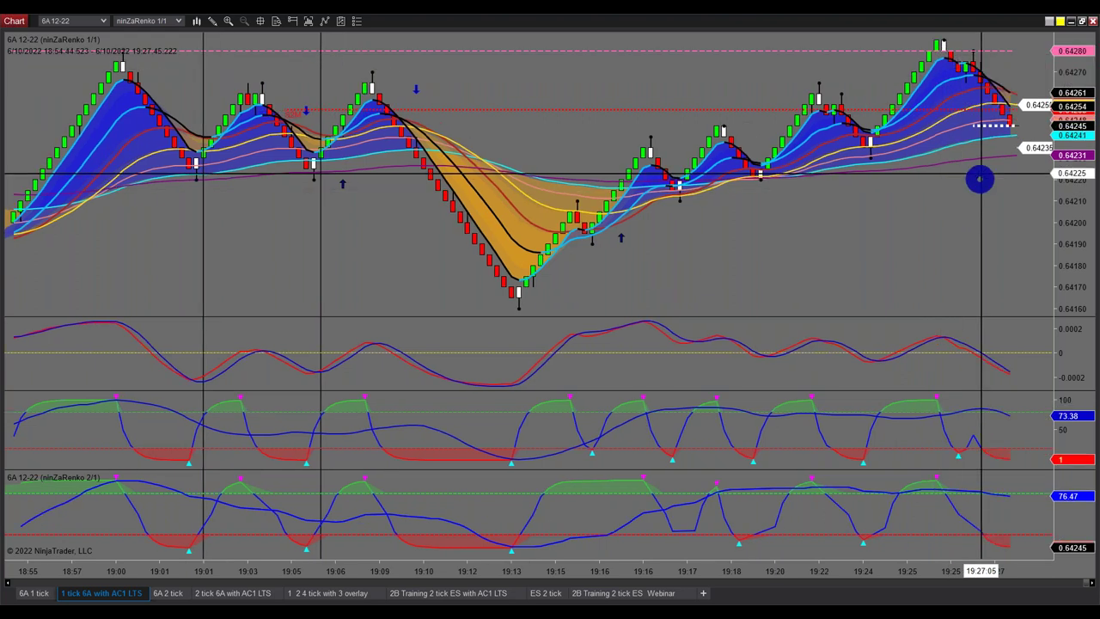
click(1080, 20)
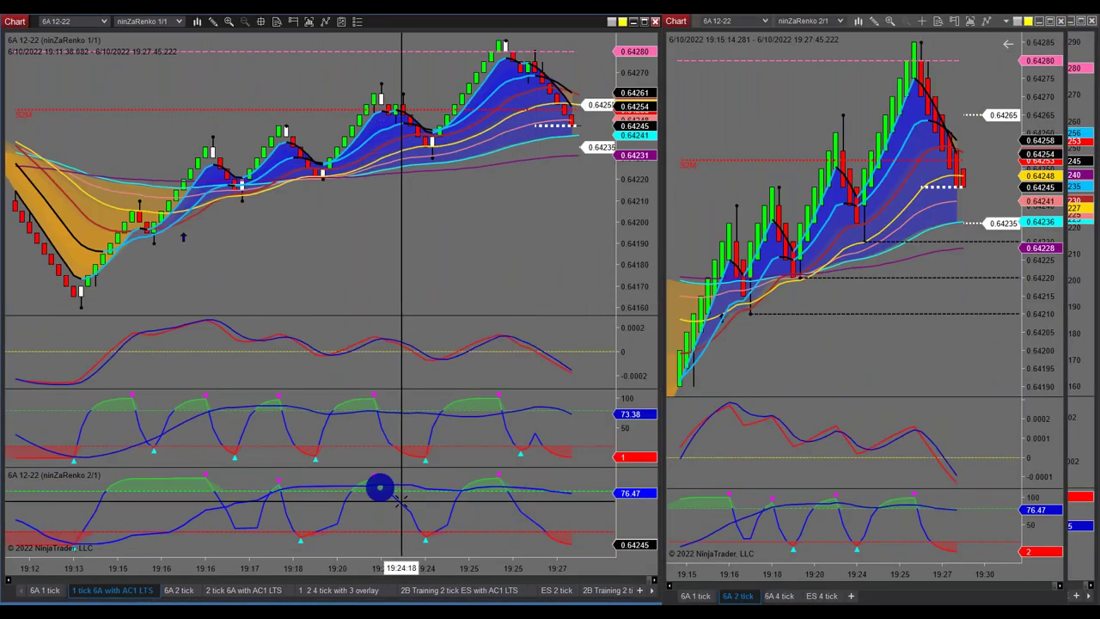
click(556, 590)
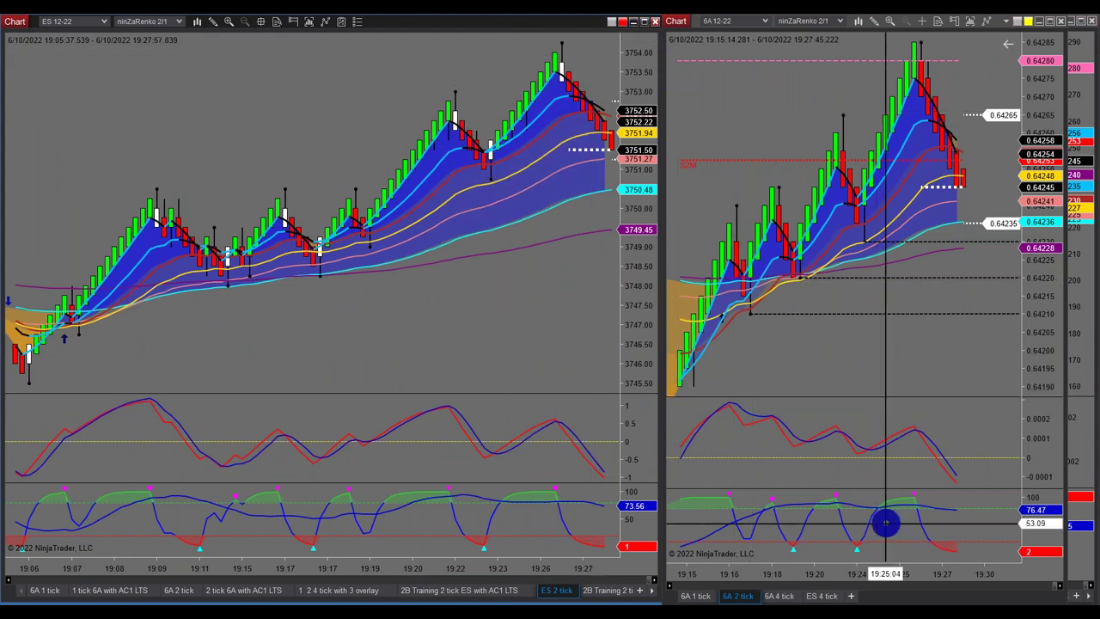
click(822, 596)
Examine the earlier ES 2 tick swings back to about 19:02, and return to the latest bars
scroll(865, 290, up, 5)
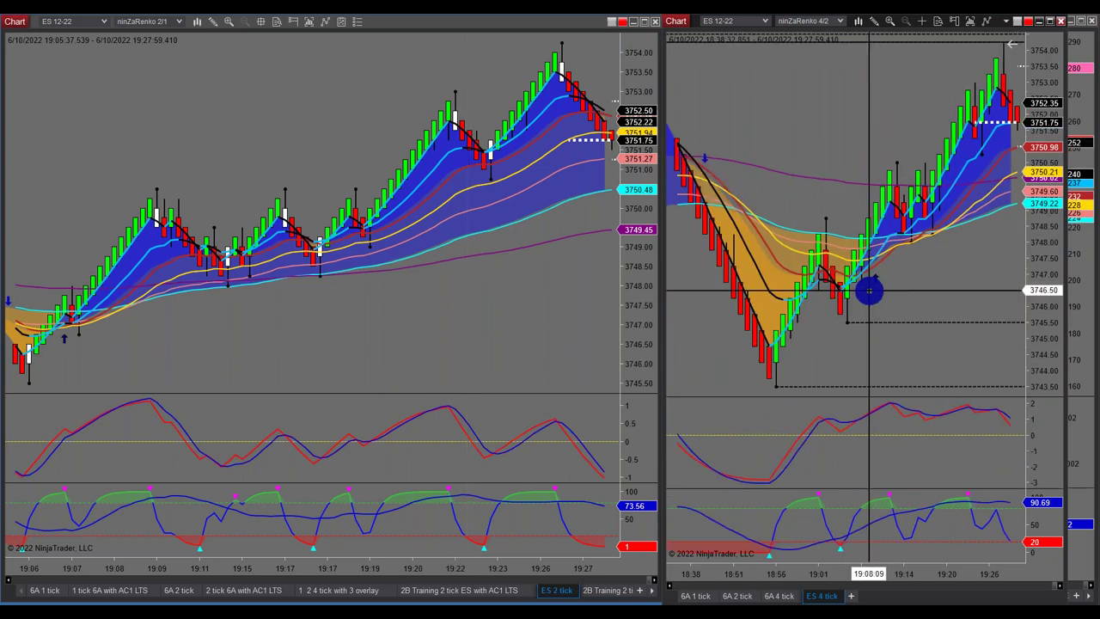
scroll(496, 325, up, 2)
scroll(496, 326, up, 5)
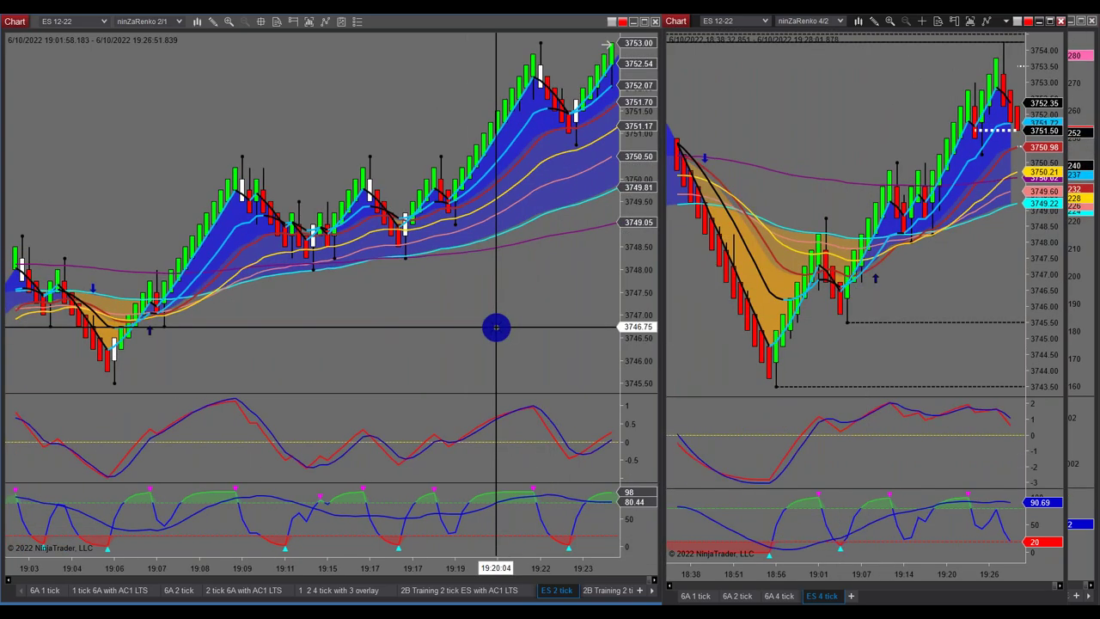
scroll(496, 326, down, 8)
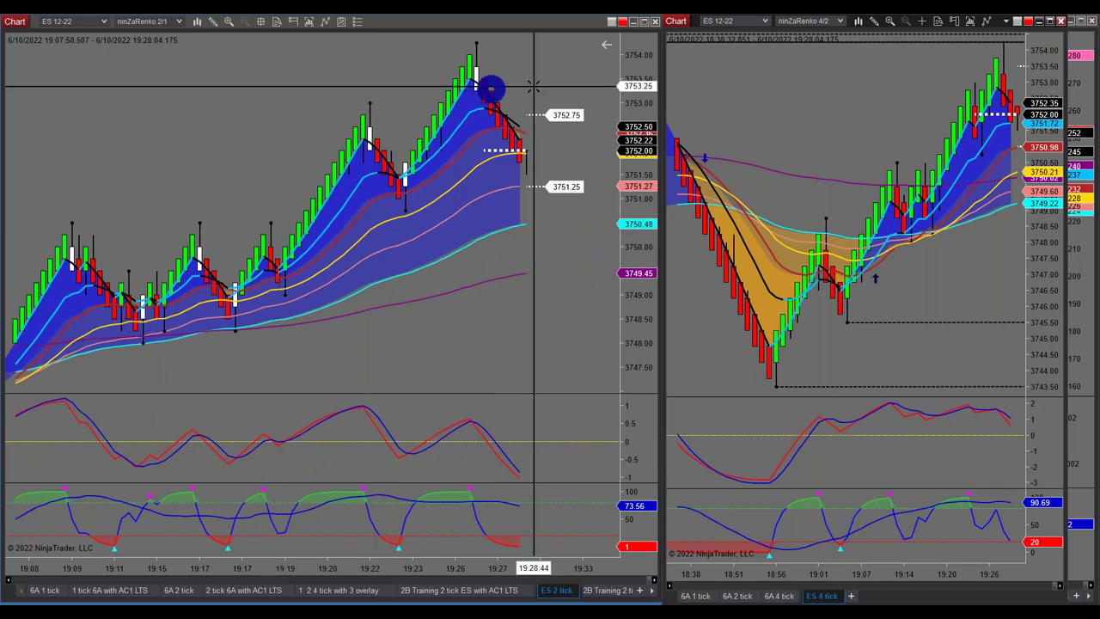
Maximize the ES 2 tick chart and add an EMASlopeColor indicator with a period of 600, black for uptrend and red for downtrend
click(646, 22)
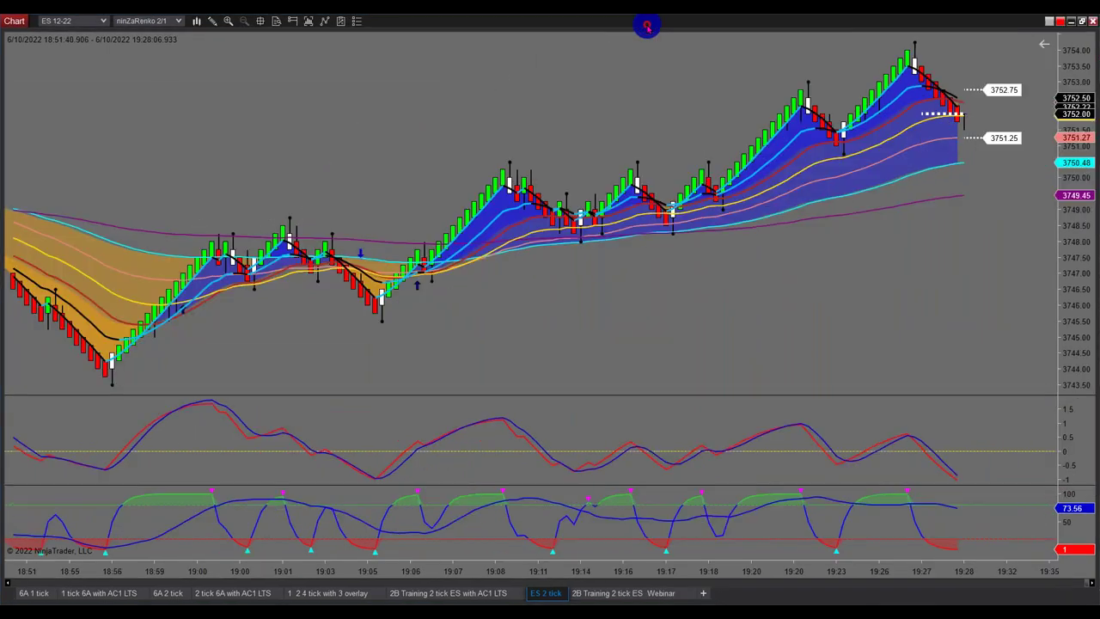
right_click(635, 72)
click(703, 140)
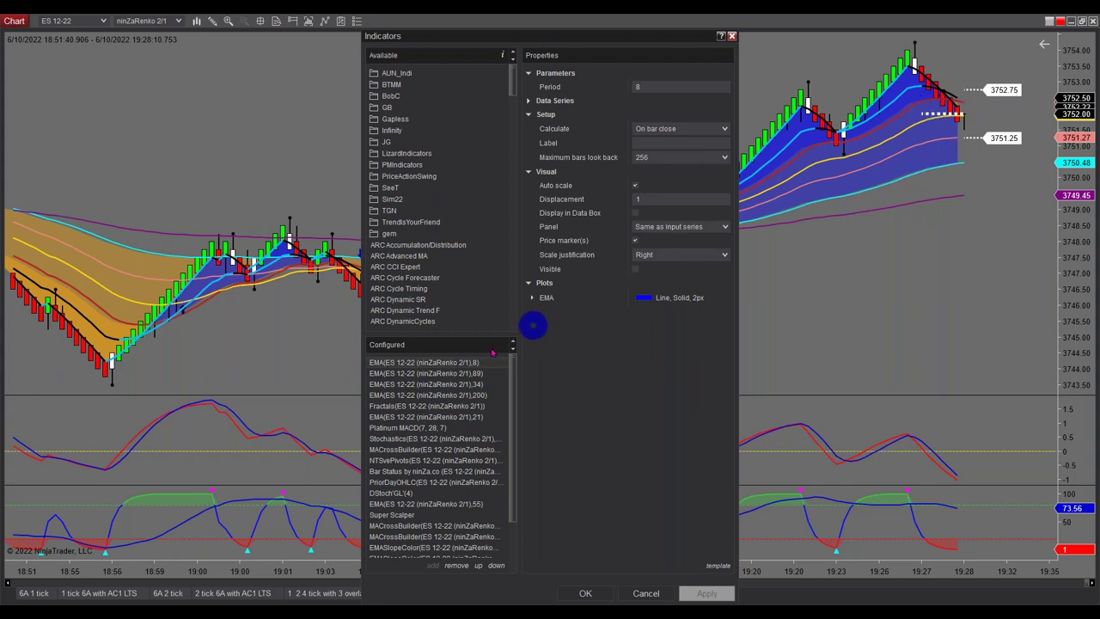
scroll(461, 319, down, 15)
scroll(461, 319, down, 10)
scroll(462, 319, down, 6)
scroll(462, 319, up, 6)
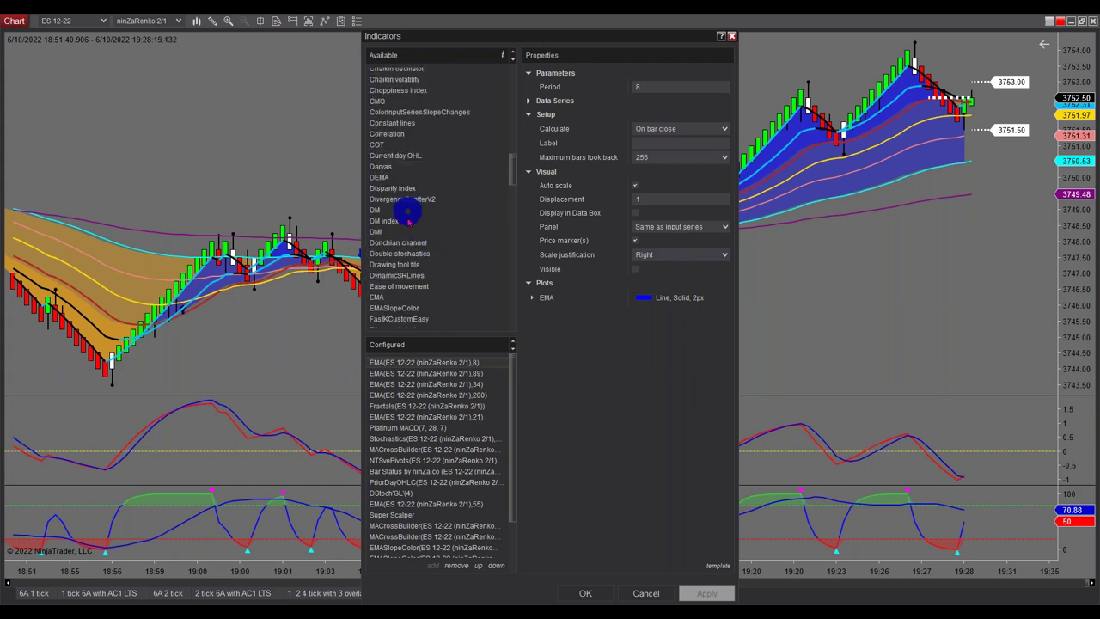
double_click(387, 308)
click(673, 339)
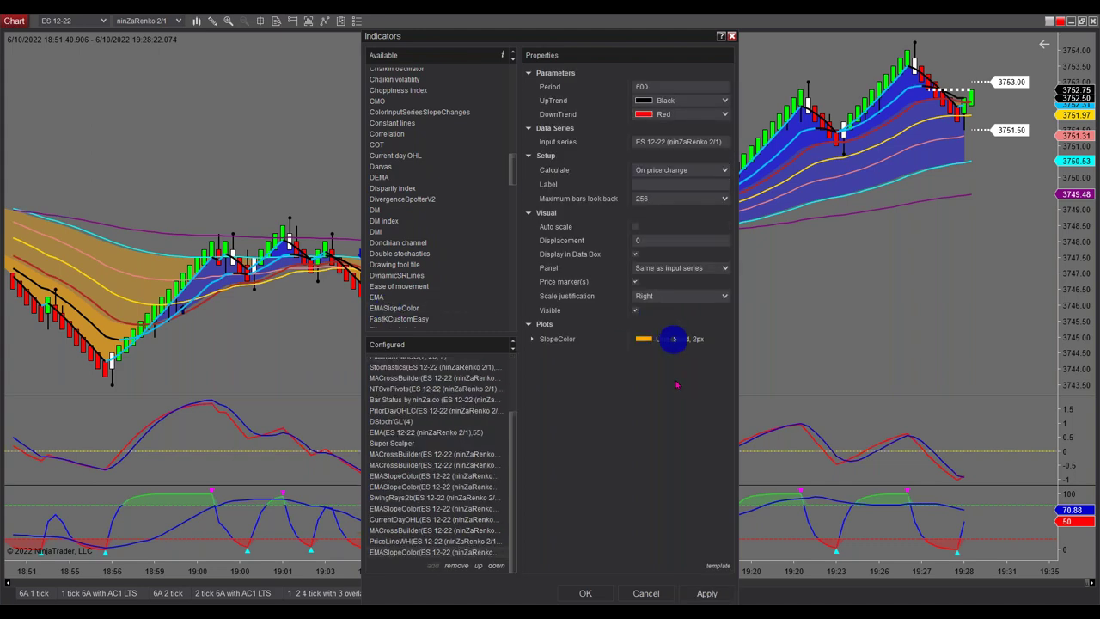
click(578, 593)
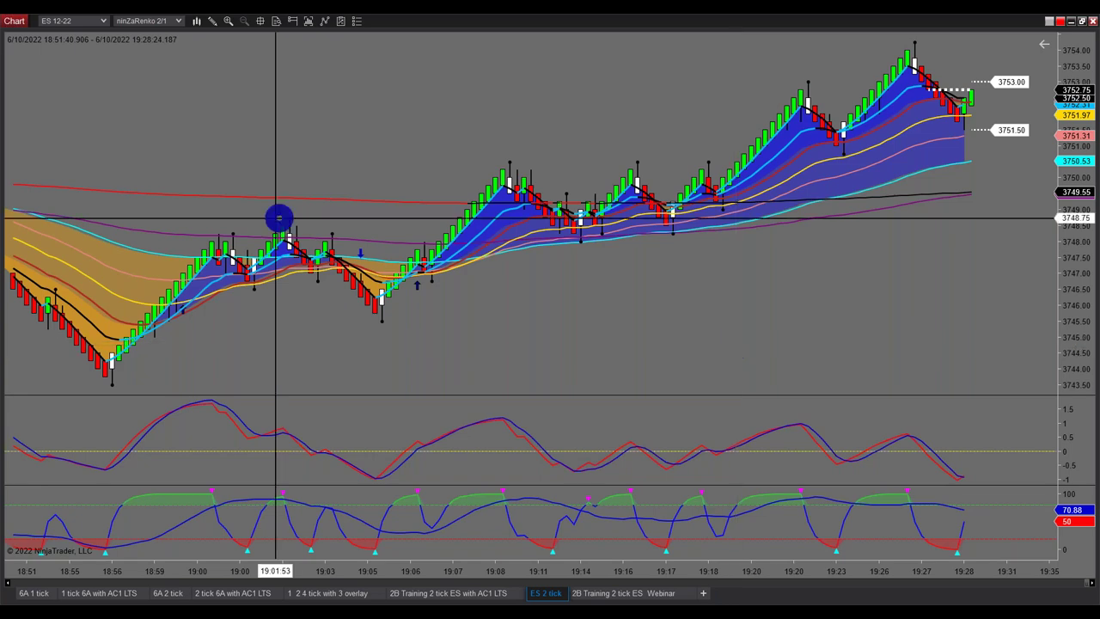
Restore the ES 2 tick chart window and examine its swings against the added EMA line, from about 19:01 to the latest bars
click(1081, 20)
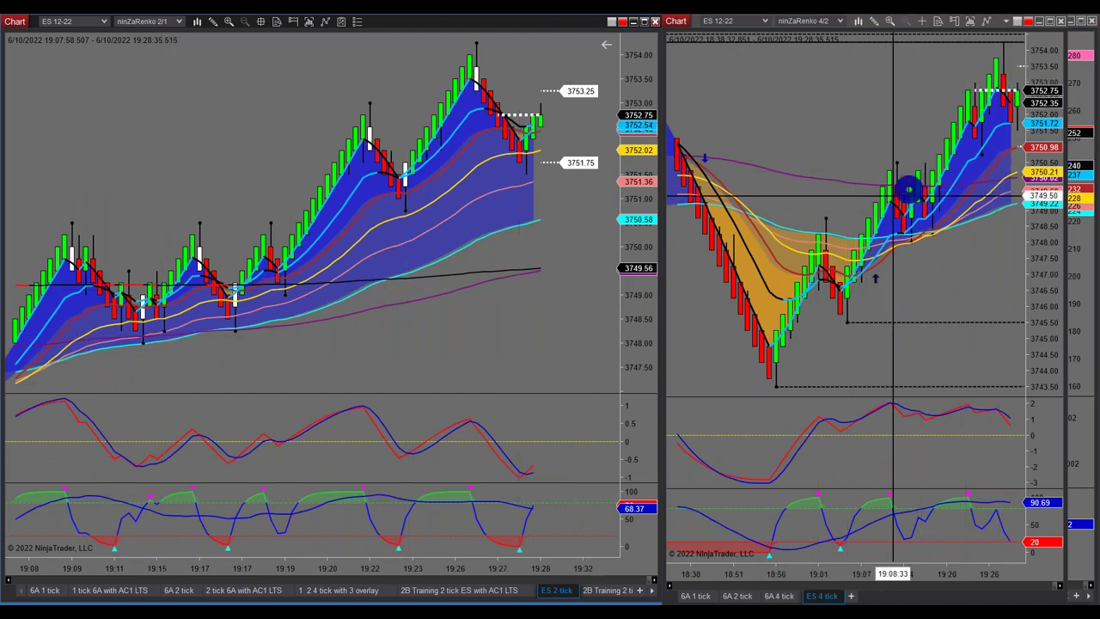
scroll(383, 332, up, 3)
scroll(385, 334, up, 3)
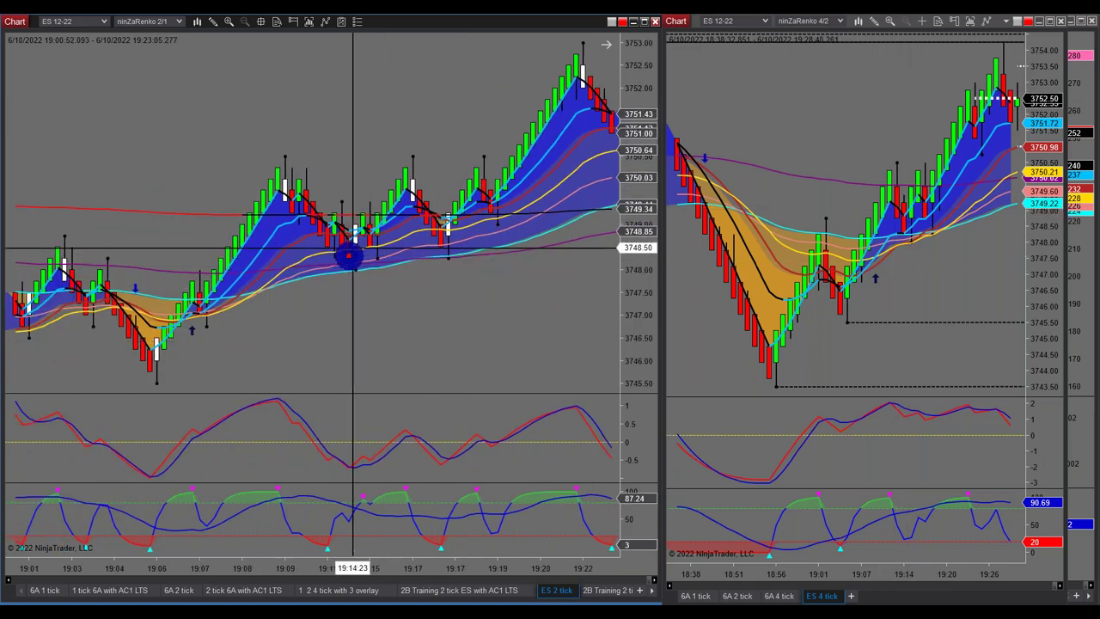
scroll(496, 241, down, 3)
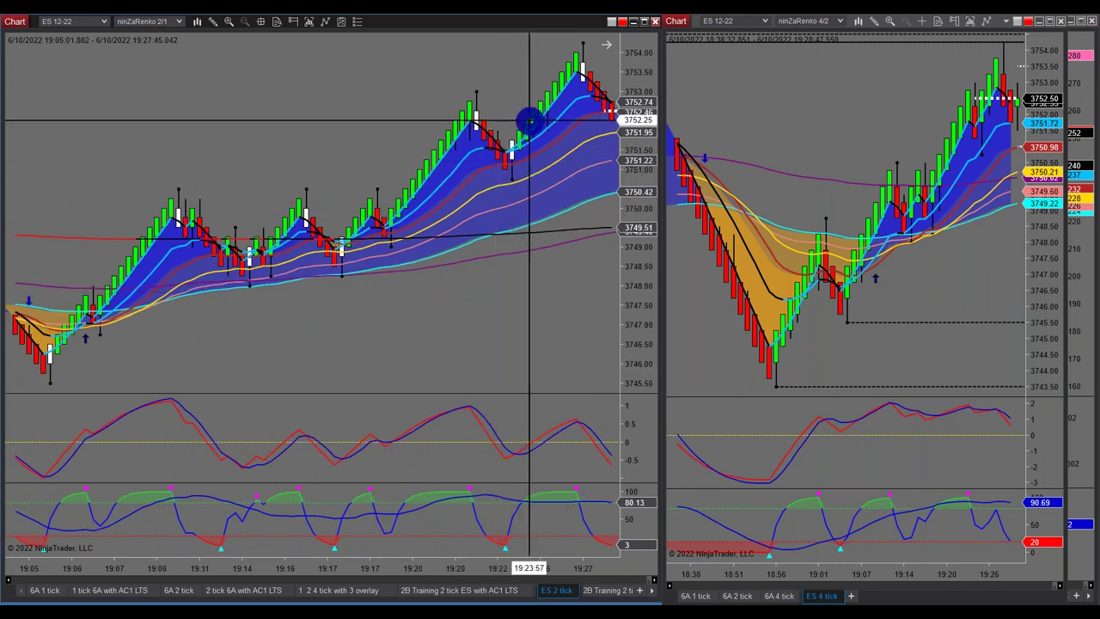
scroll(520, 223, down, 1)
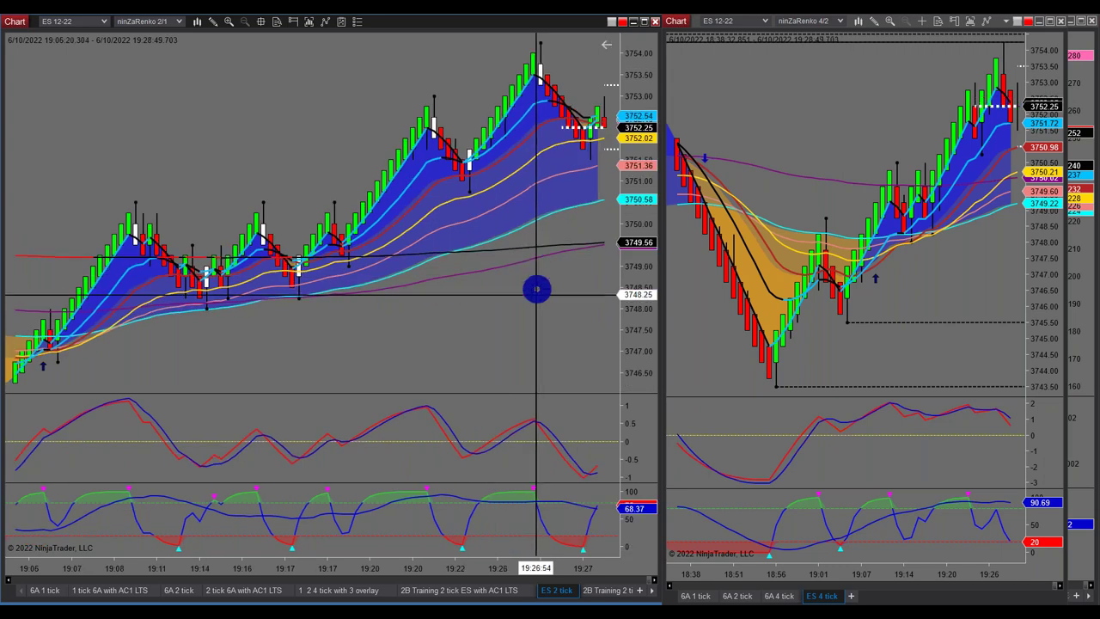
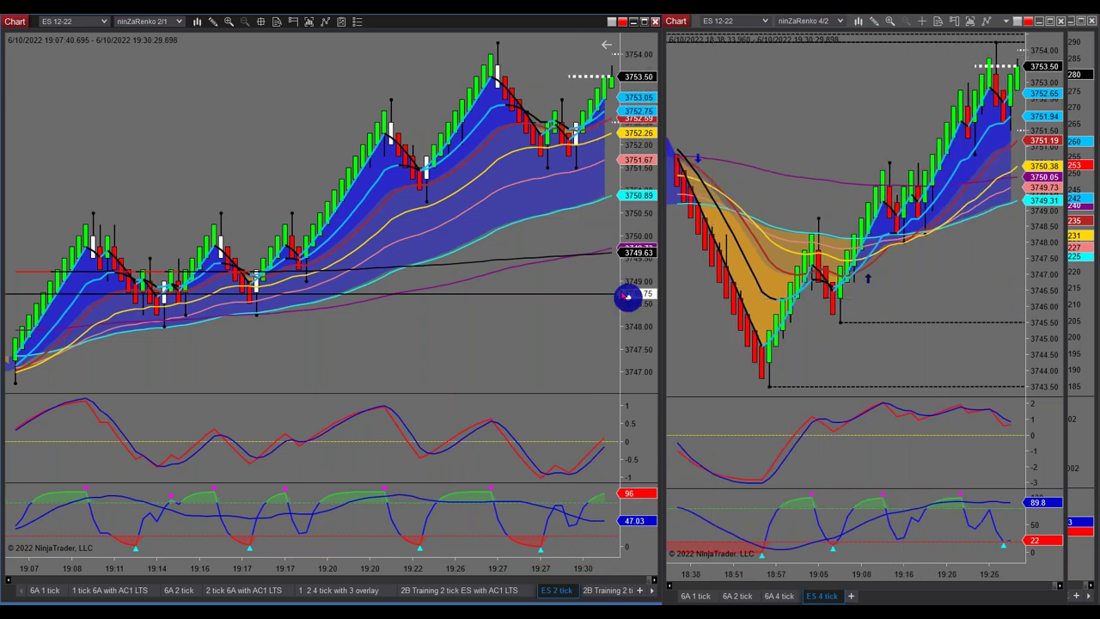
drag(589, 197, 538, 172)
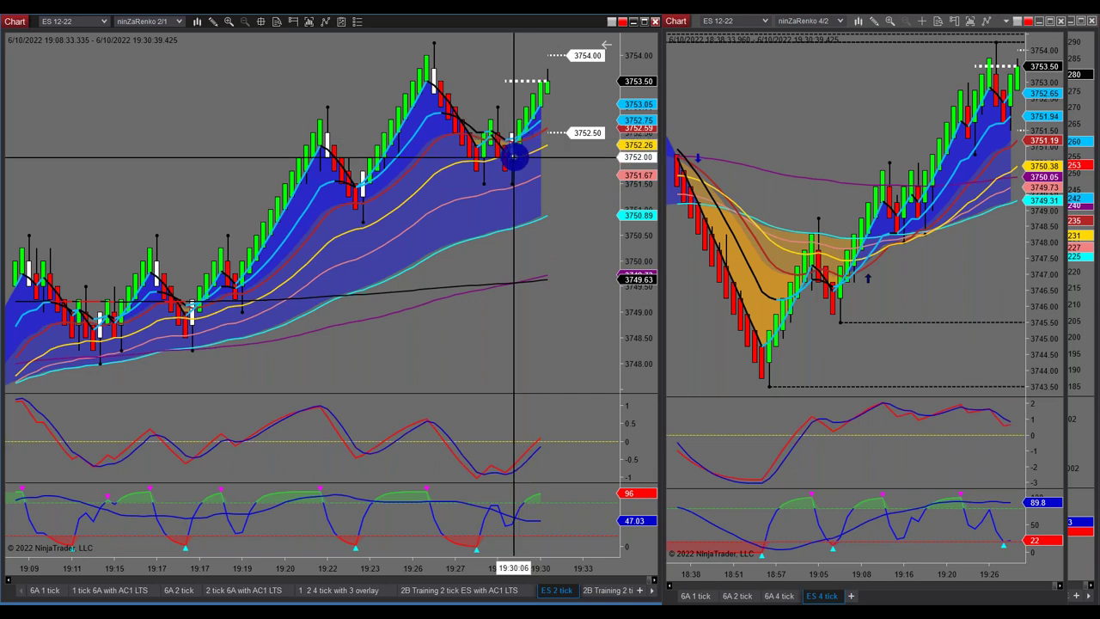
Examine the latest ES 4 tick swings and oscillators in the maximized chart, and restore its window
drag(999, 356, 952, 142)
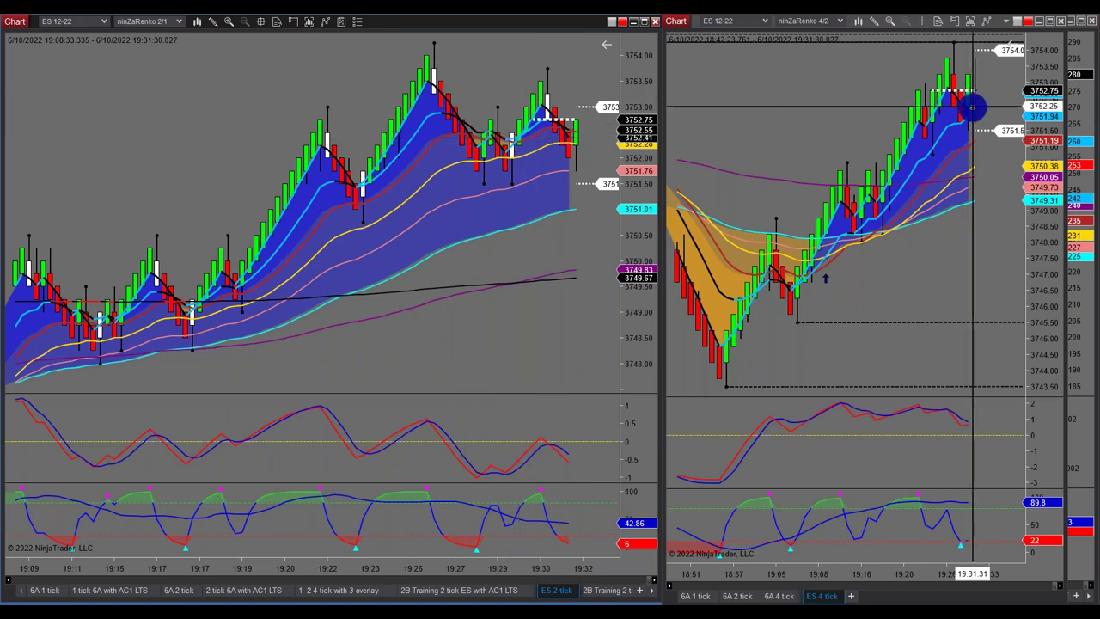
click(1050, 23)
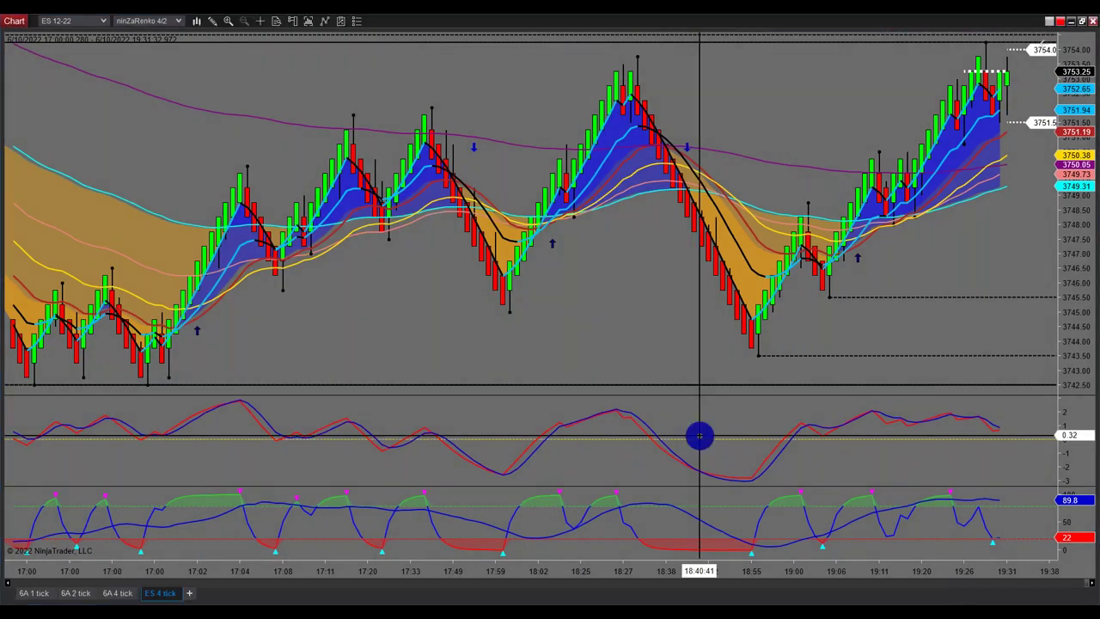
scroll(834, 312, down, 2)
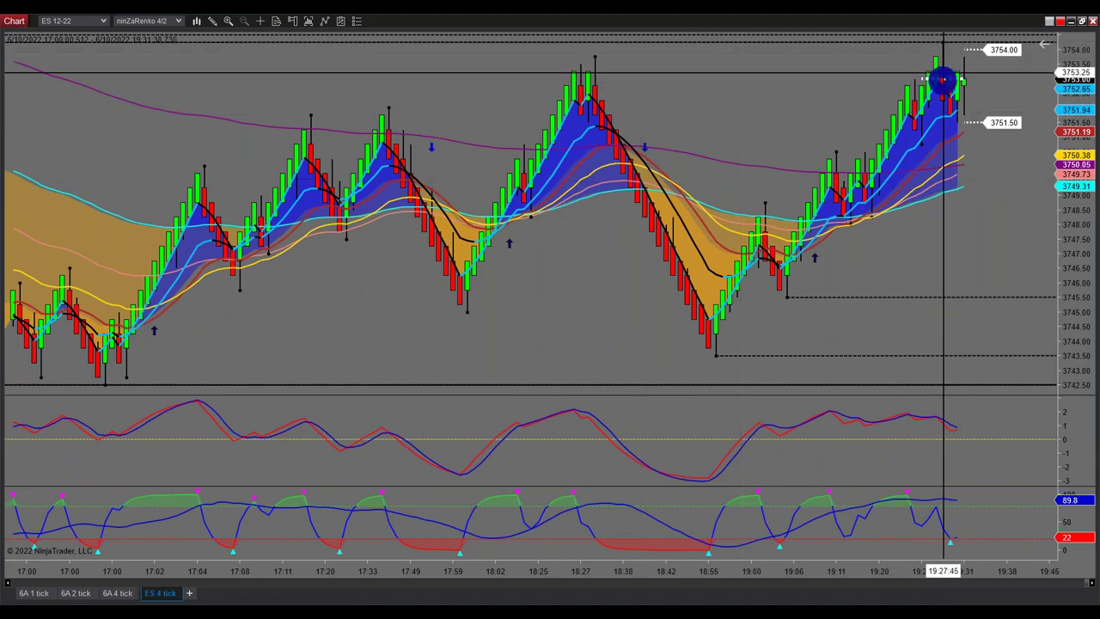
click(1081, 23)
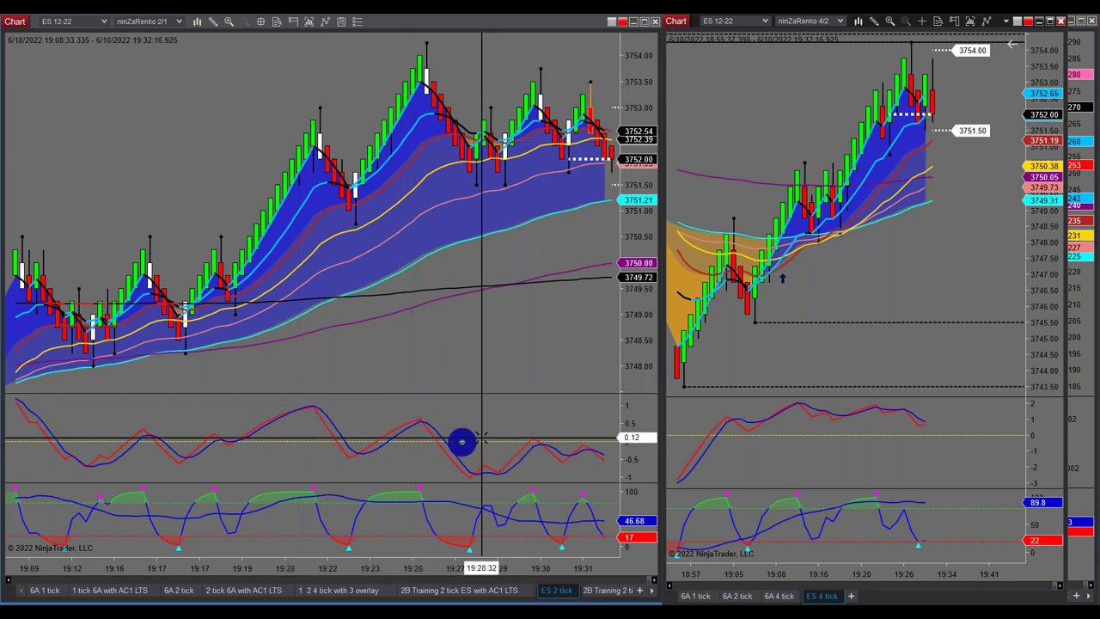
Examine the latest ES 2 tick bars, and show the 6A 1 tick chart in the first window and the 6A 2 tick chart in the second
scroll(547, 376, down, 3)
scroll(564, 375, up, 1)
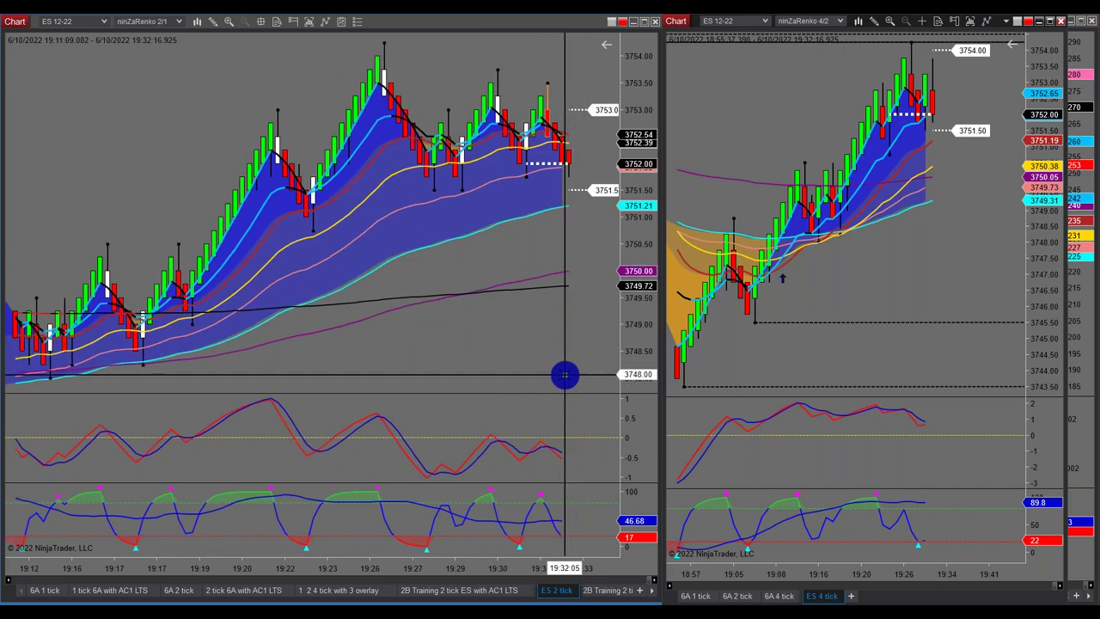
click(73, 593)
click(47, 590)
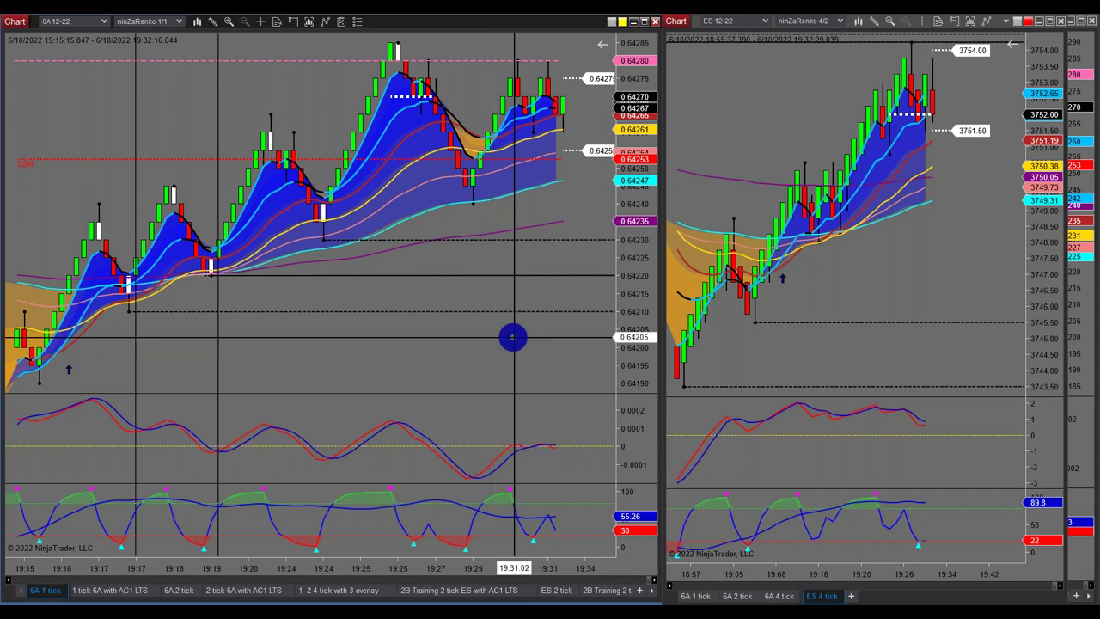
click(734, 595)
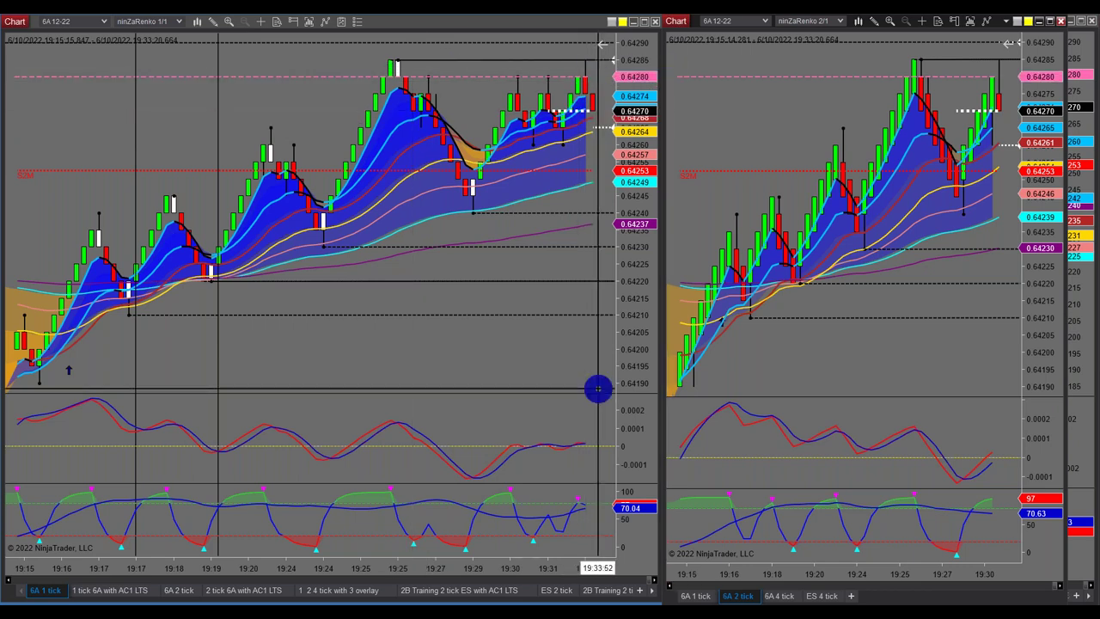
Switch to the PowerPoint presentation and show slide 75 about coaching and mentoring
mouse_move(503, 577)
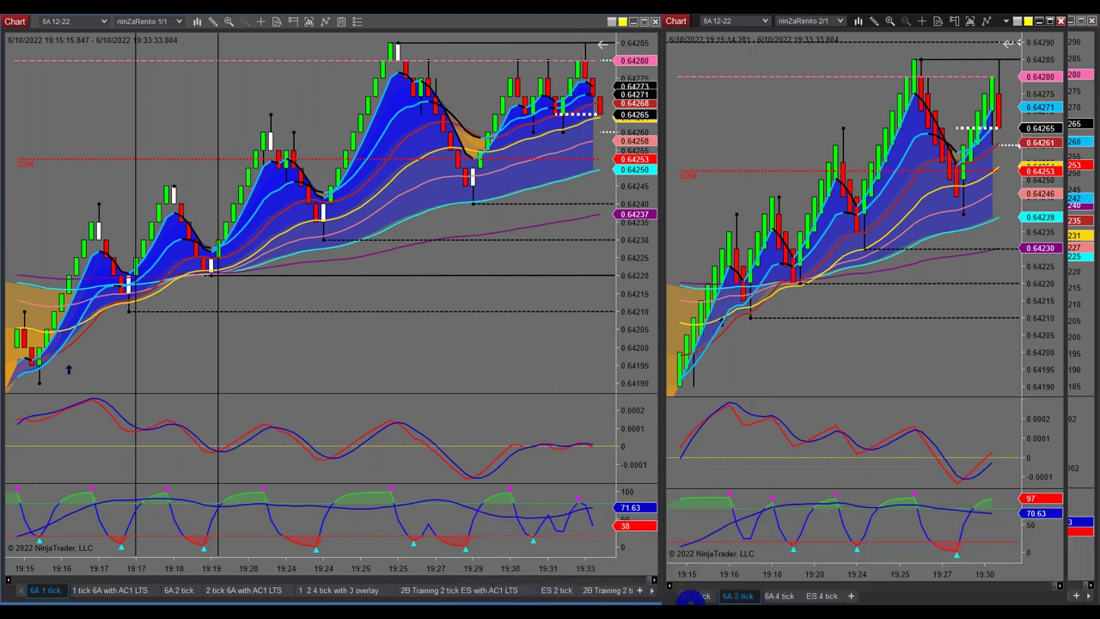
mouse_move(688, 612)
click(637, 581)
click(53, 573)
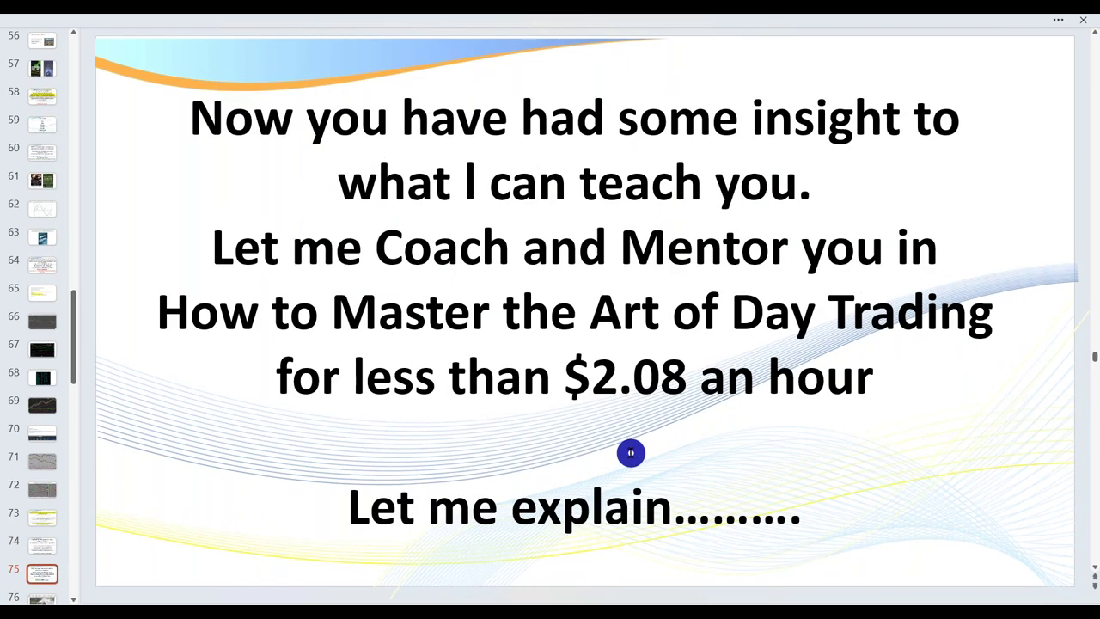
Advance the presentation through the fire hose slide 76 to slide 77 on the recorded coaching sessions
scroll(223, 538, down, 1)
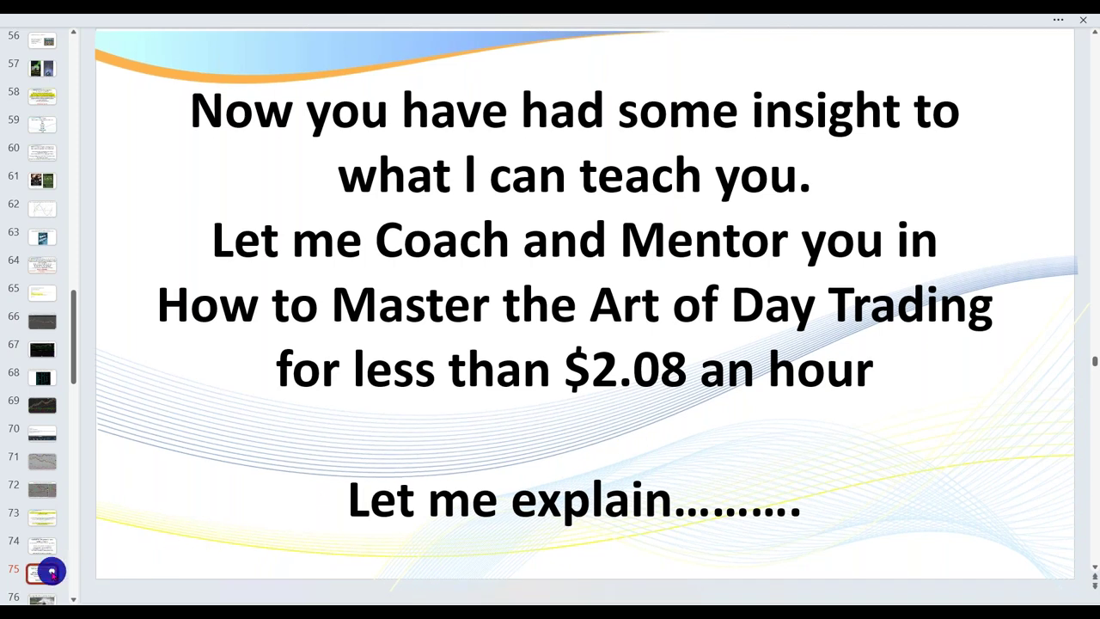
scroll(51, 572, down, 3)
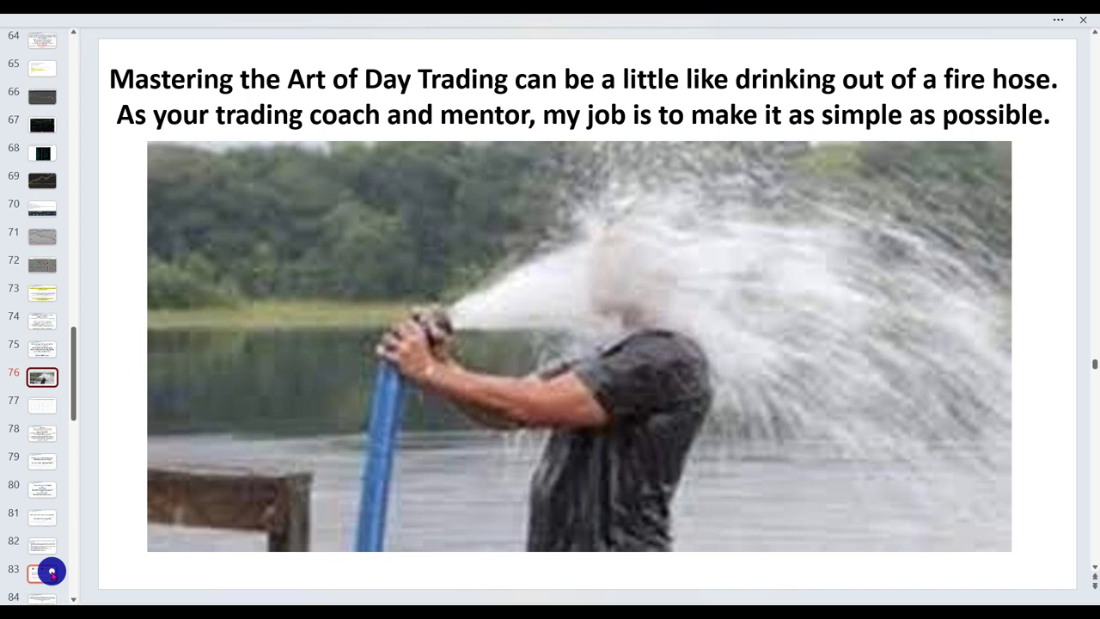
key(Down)
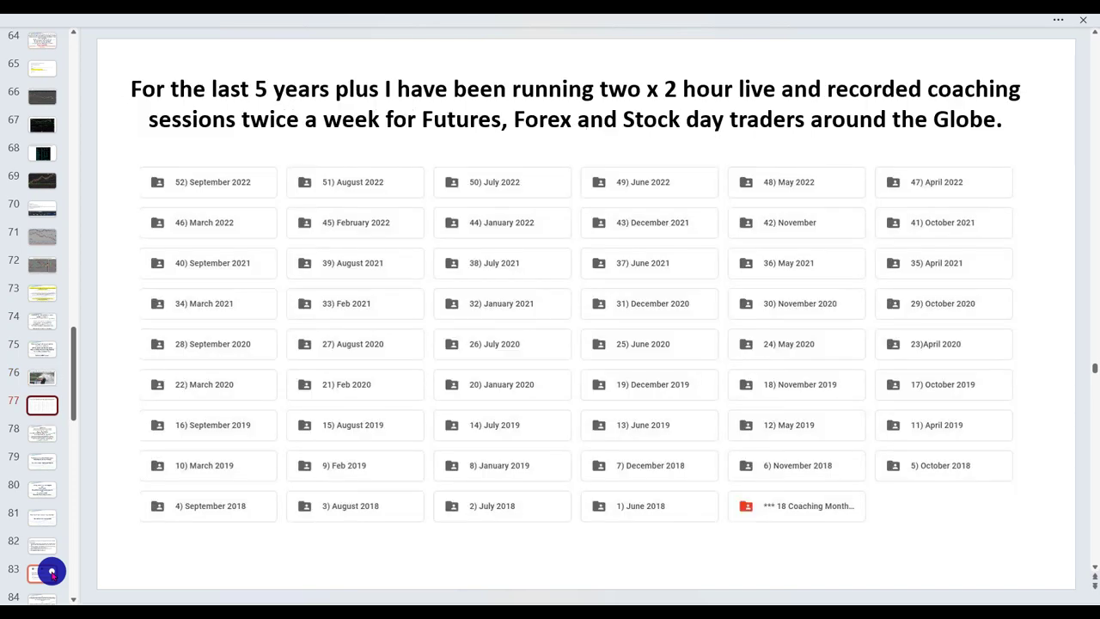